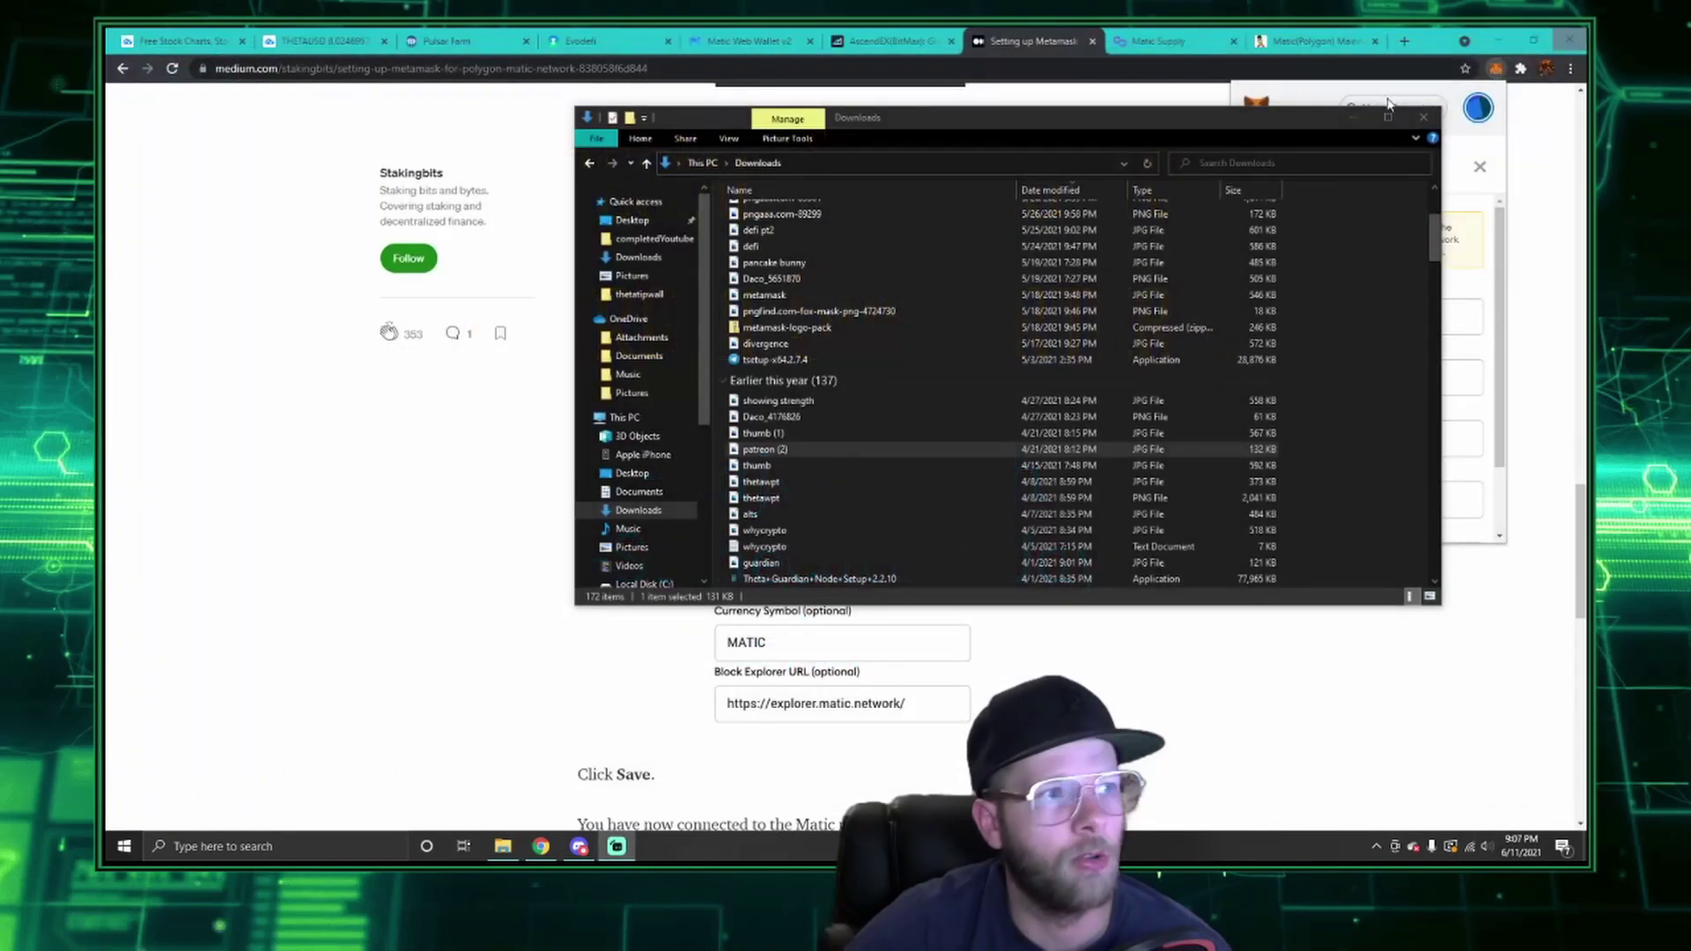
Step: Close the Downloads folder and hide Discord to get back to the Polygon MetaMask setup article
left_click(1353, 116)
left_click(578, 845)
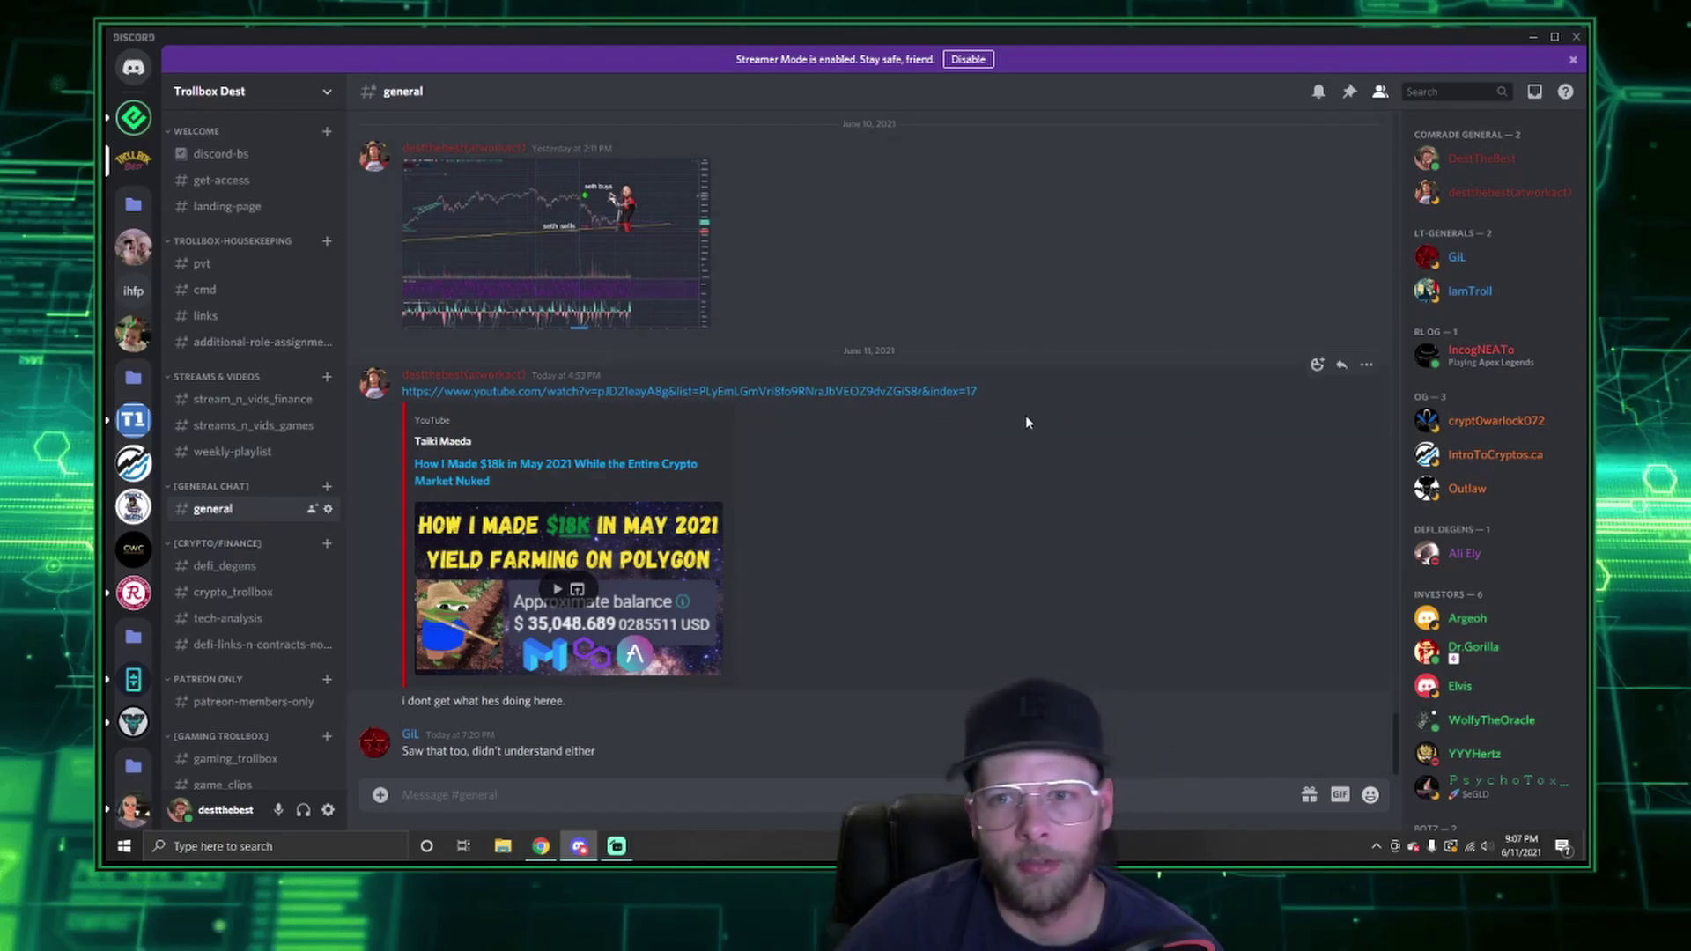
left_click(1532, 41)
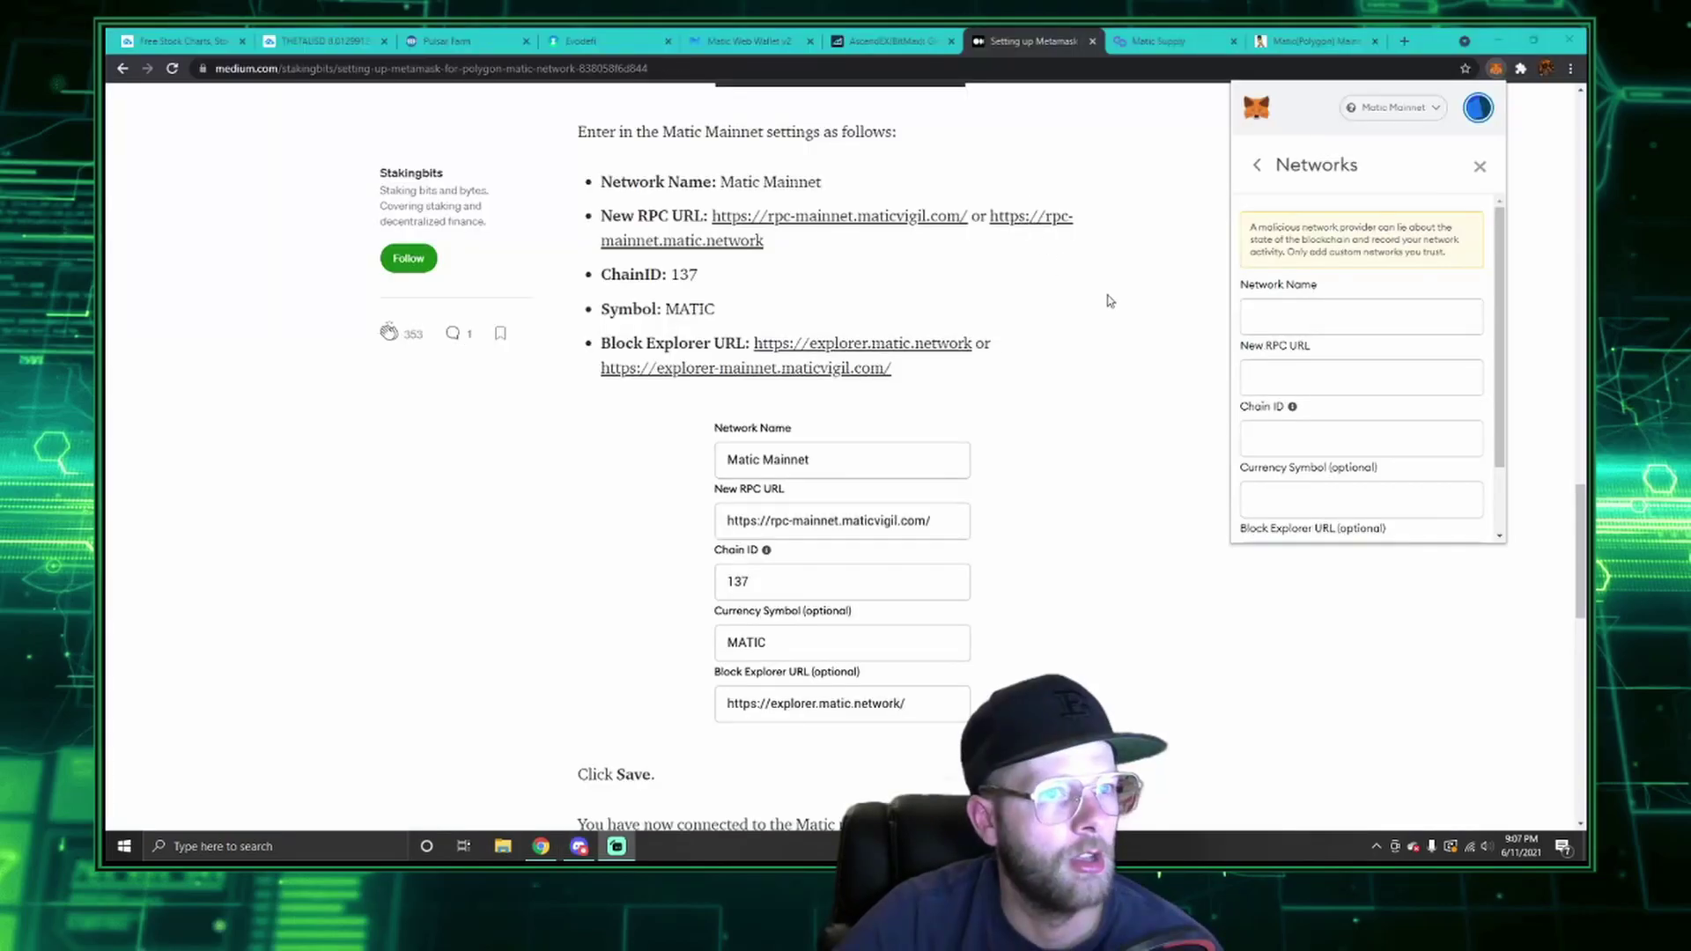
Step: Exit the custom network form to Account 2 holding 0 MATIC on Matic Mainnet, then scroll the guide
left_click(1476, 167)
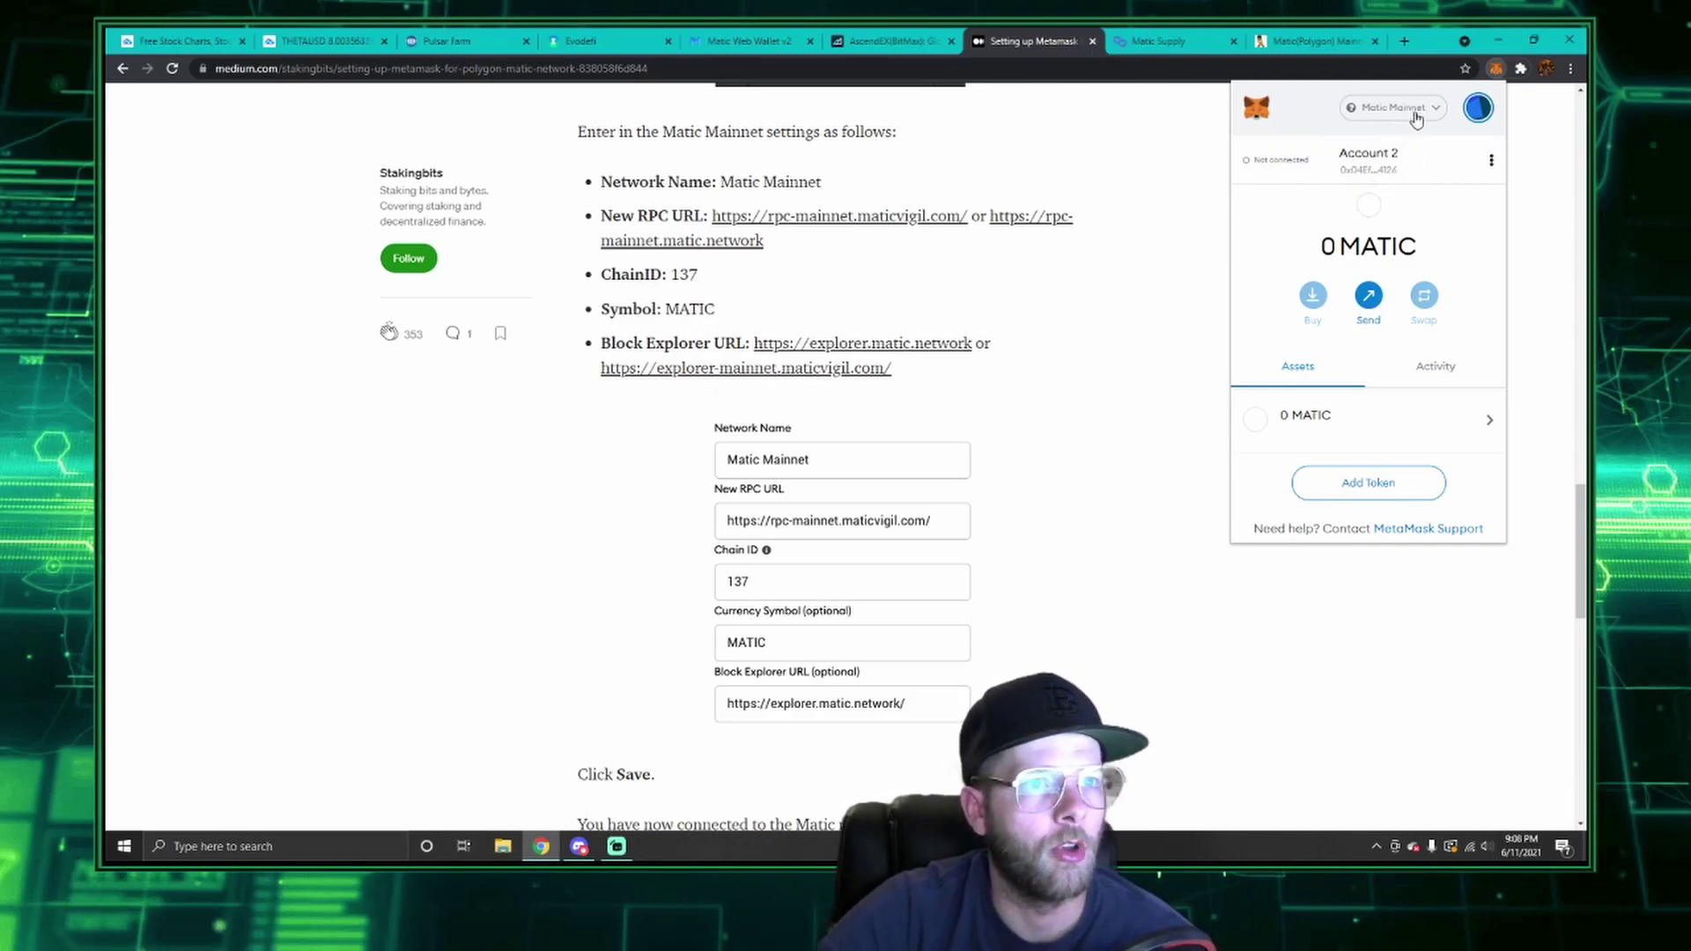
scroll(1083, 221, "up", 2)
scroll(907, 170, "down", 1)
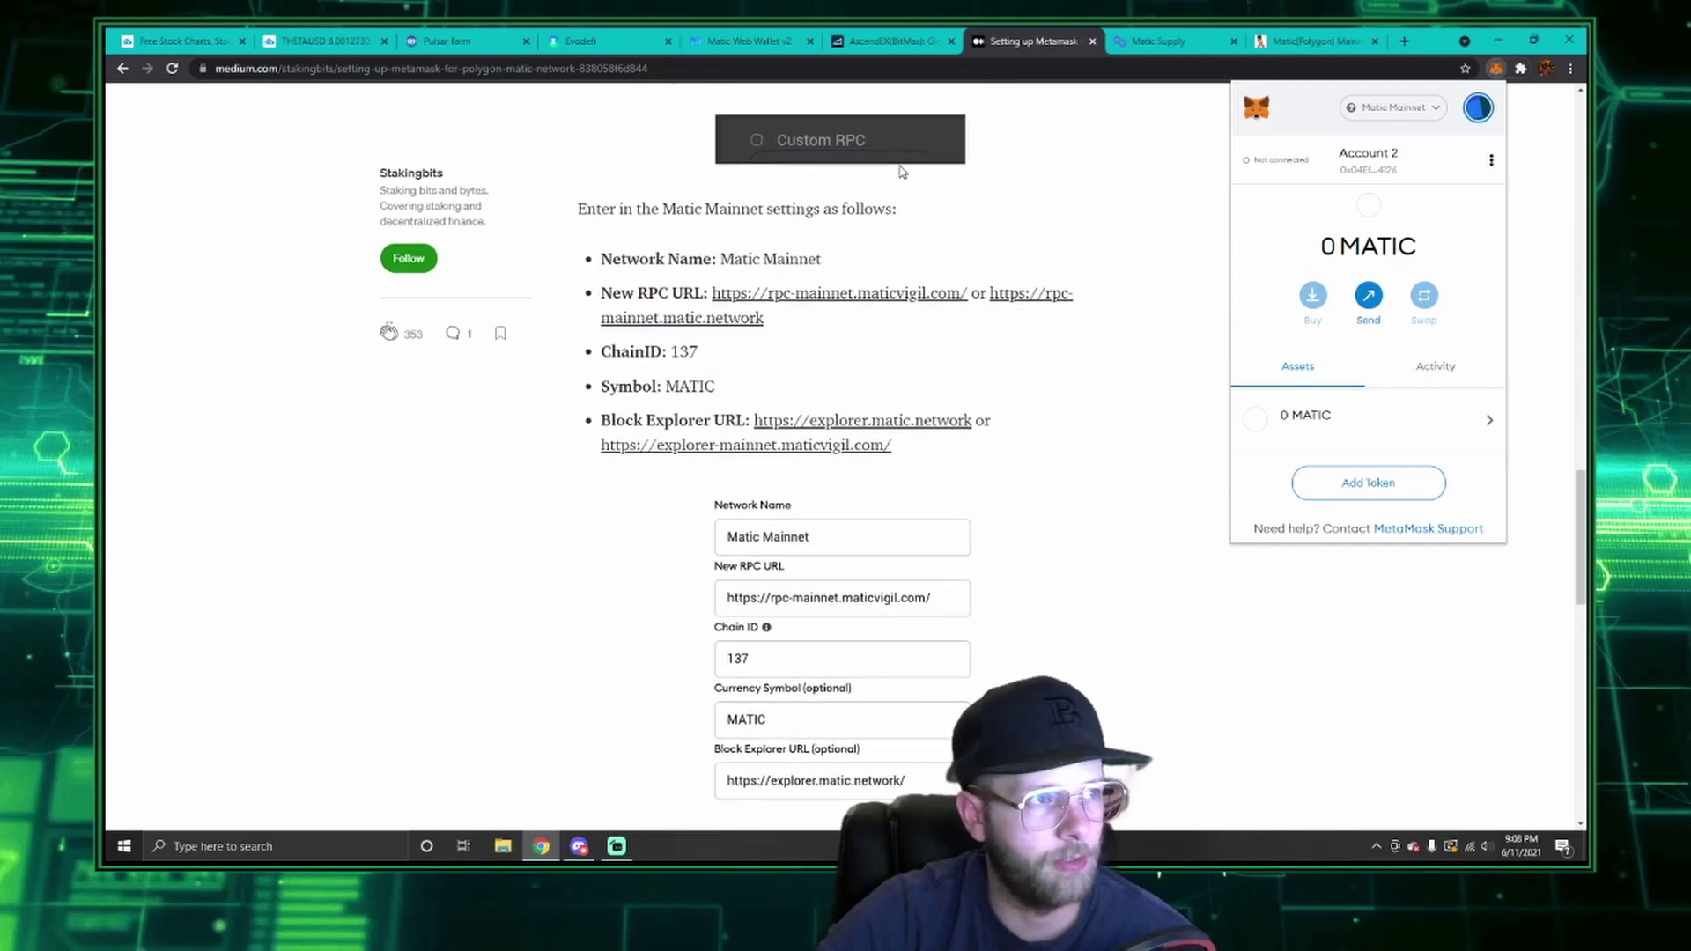
left_click(1435, 112)
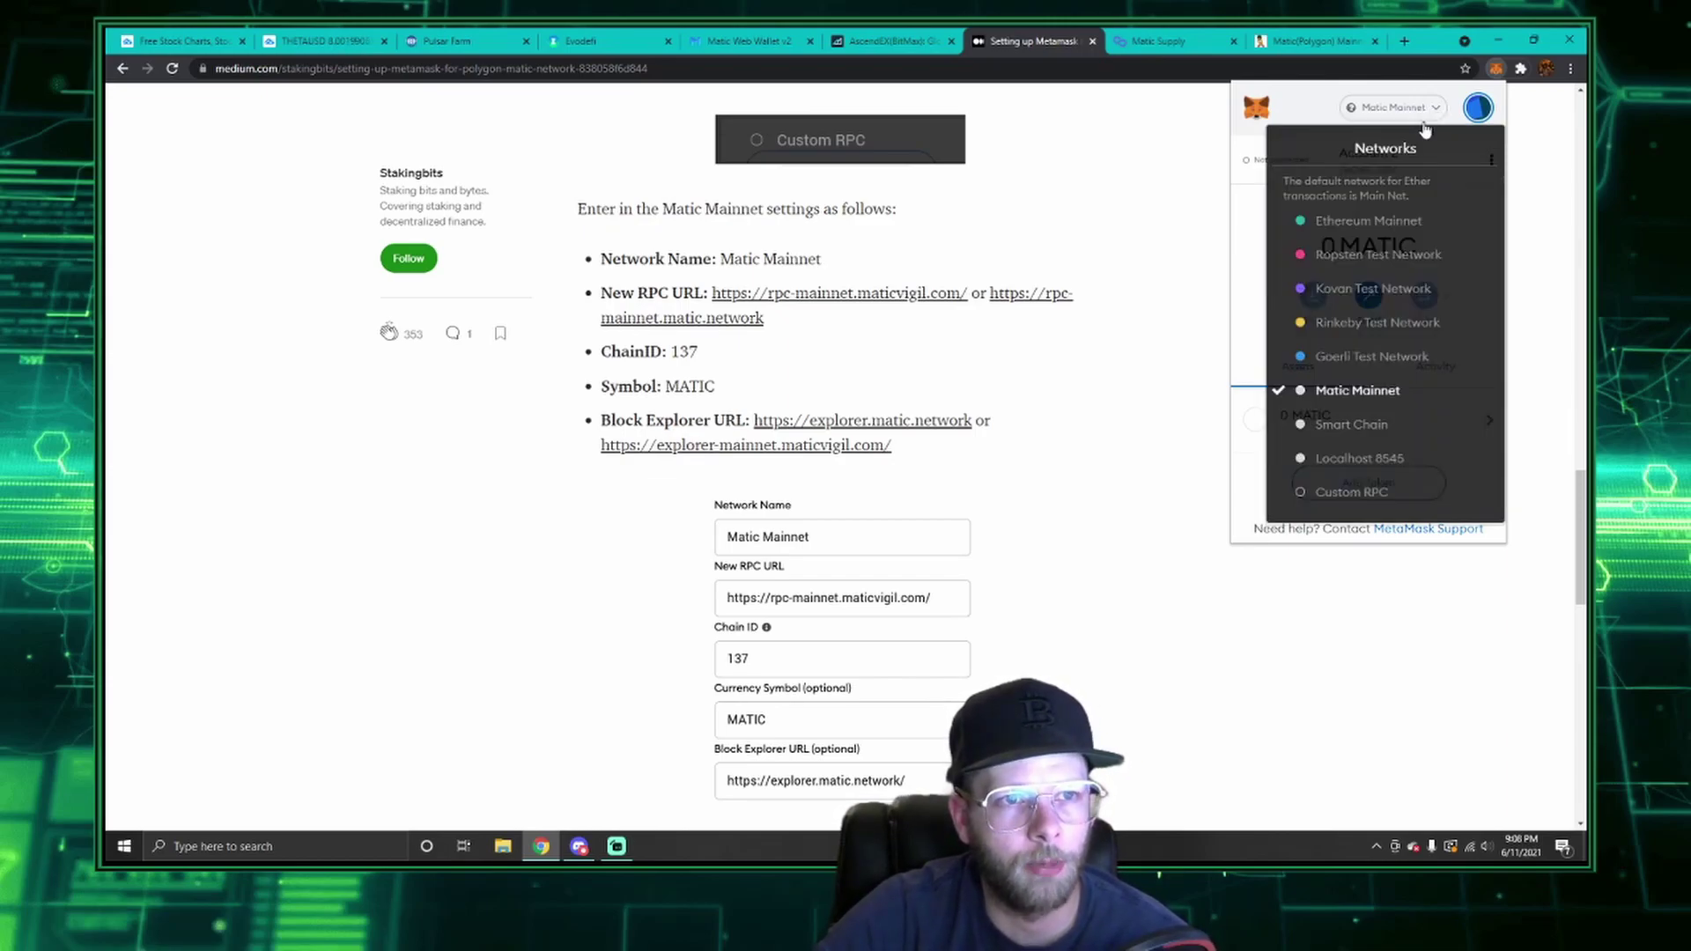
left_click(1364, 493)
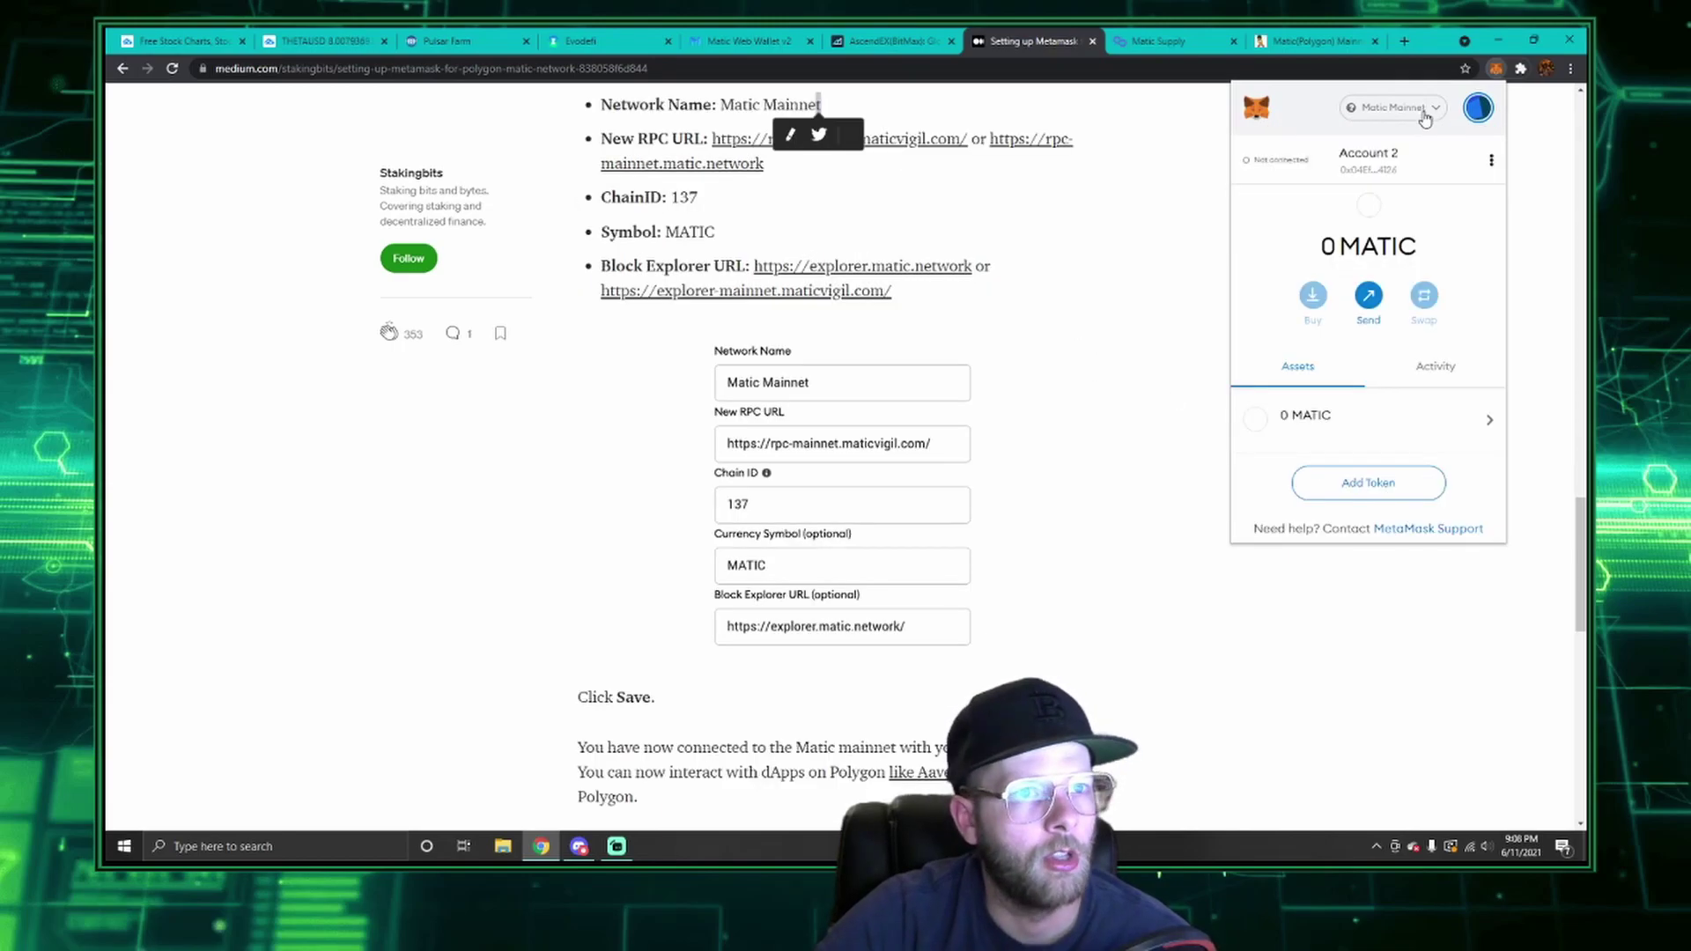
left_click(1425, 112)
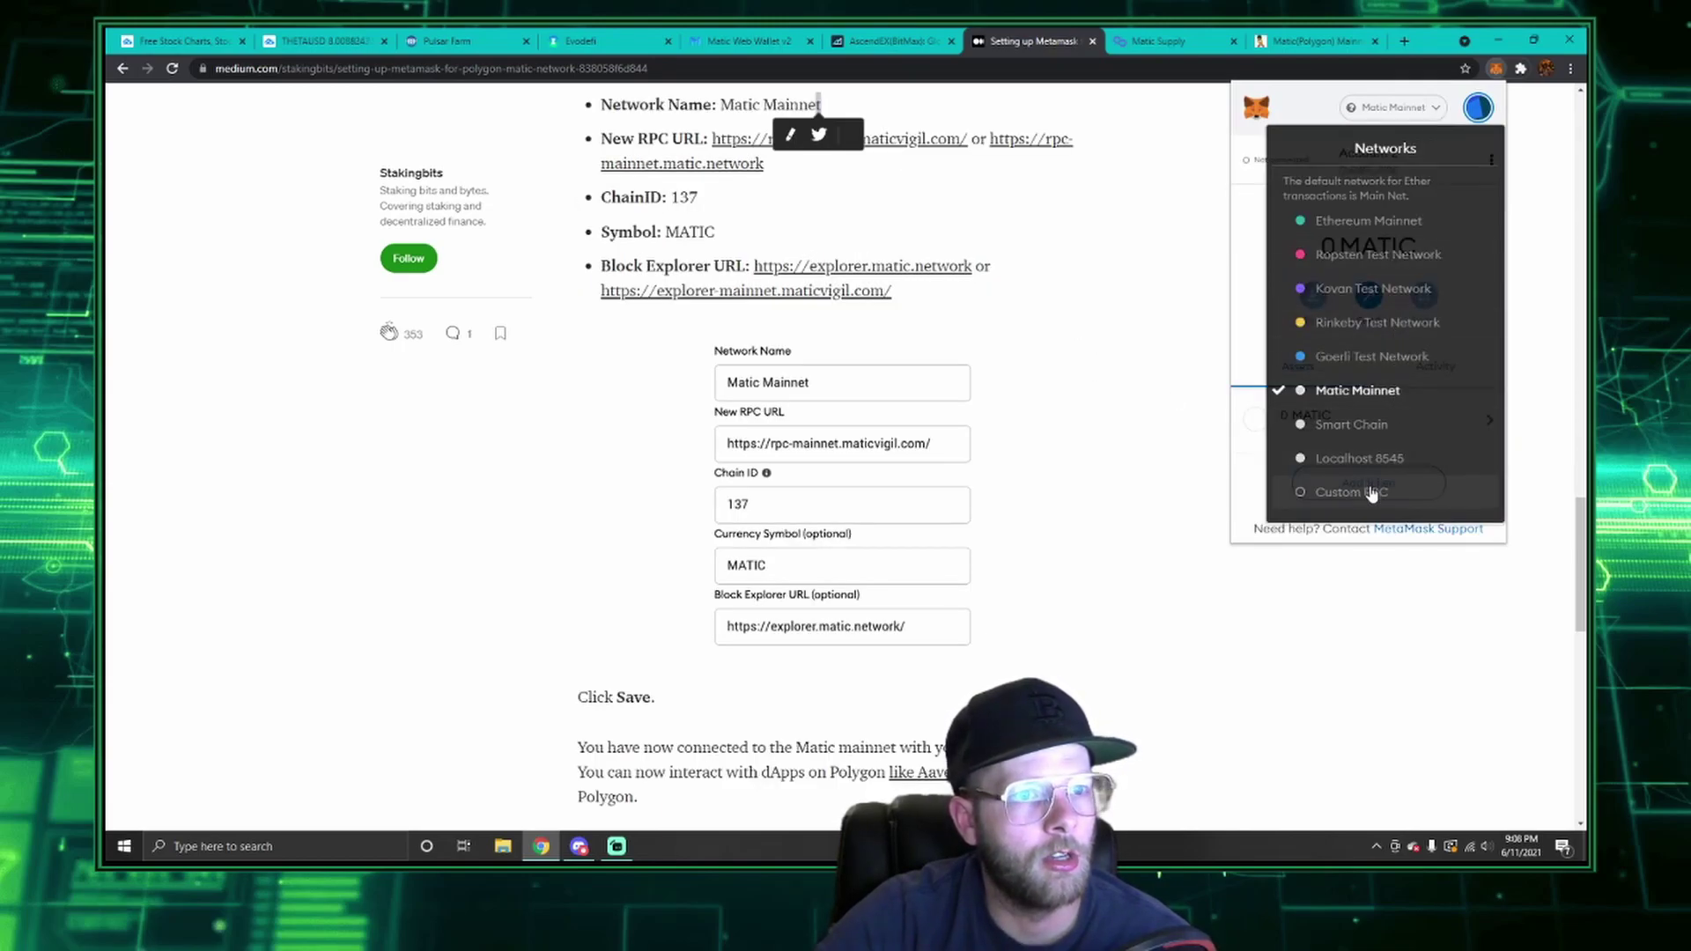
left_click(1371, 490)
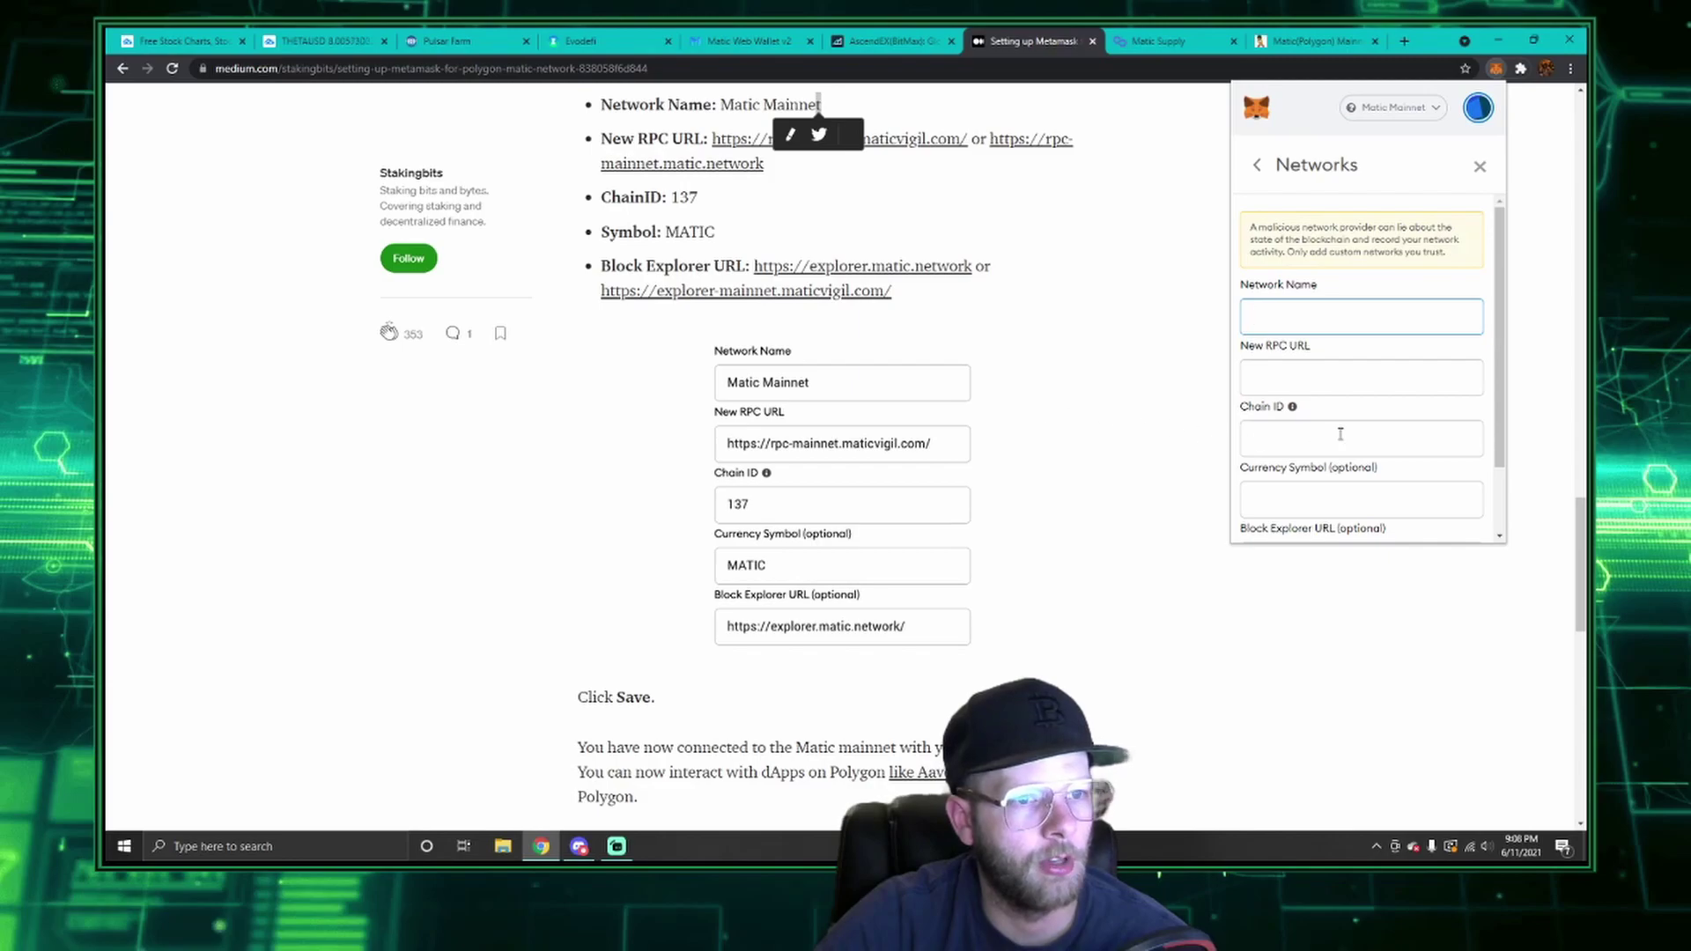
scroll(1340, 434, "down", 2)
left_click(1415, 529)
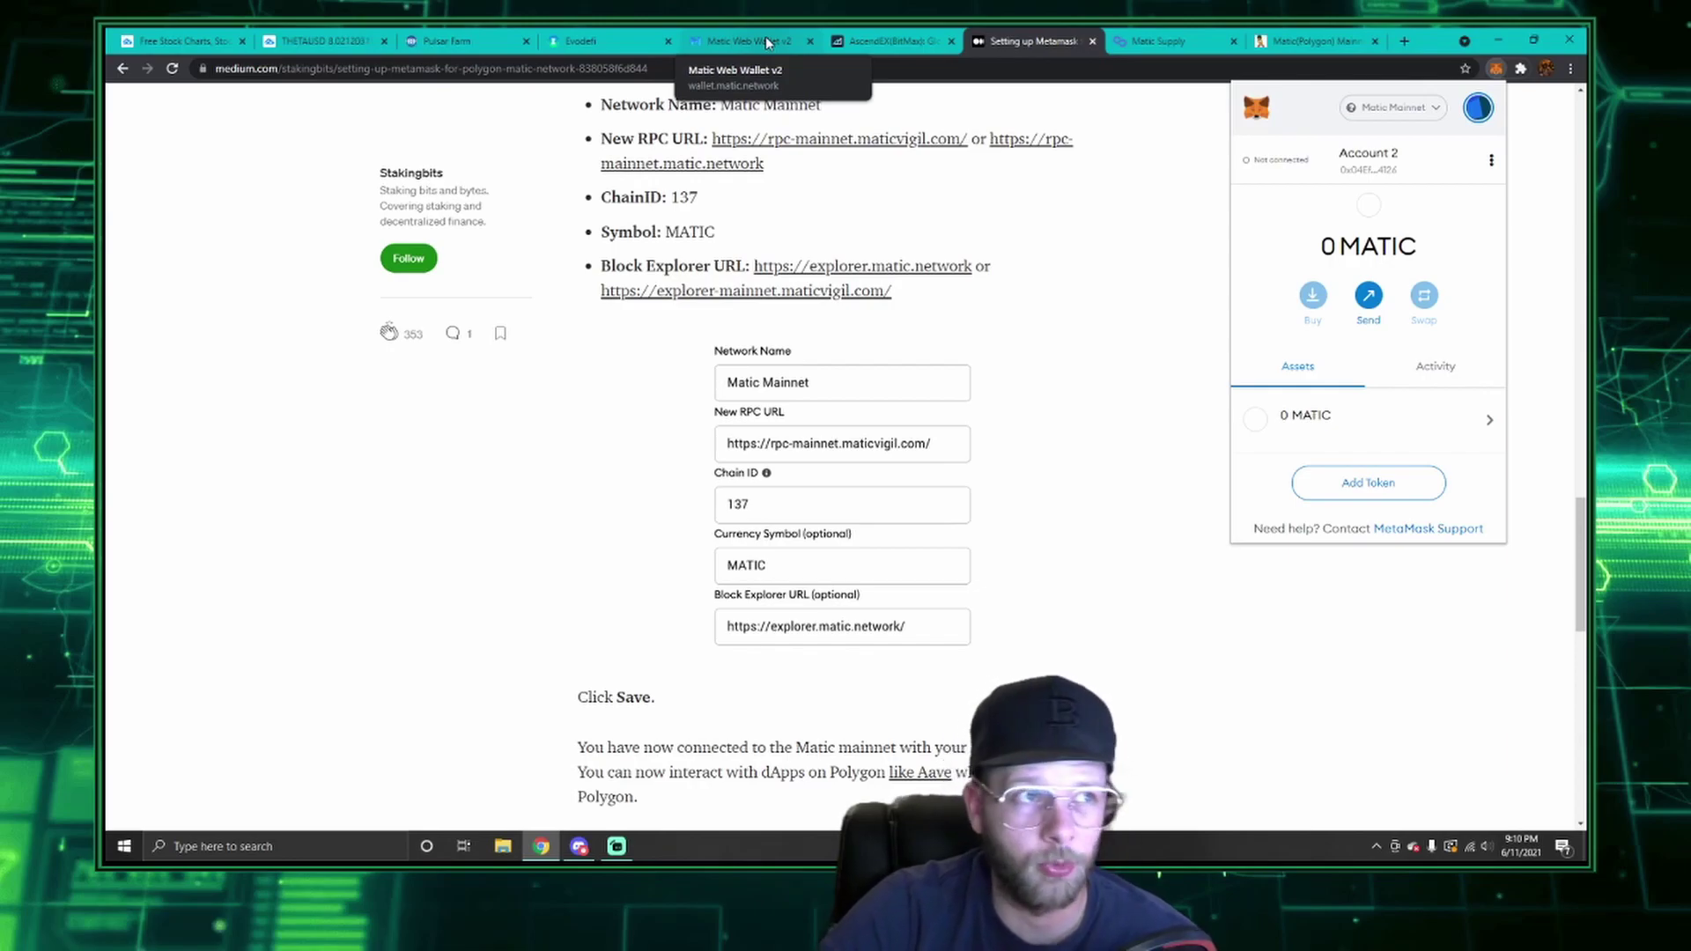
left_click(765, 36)
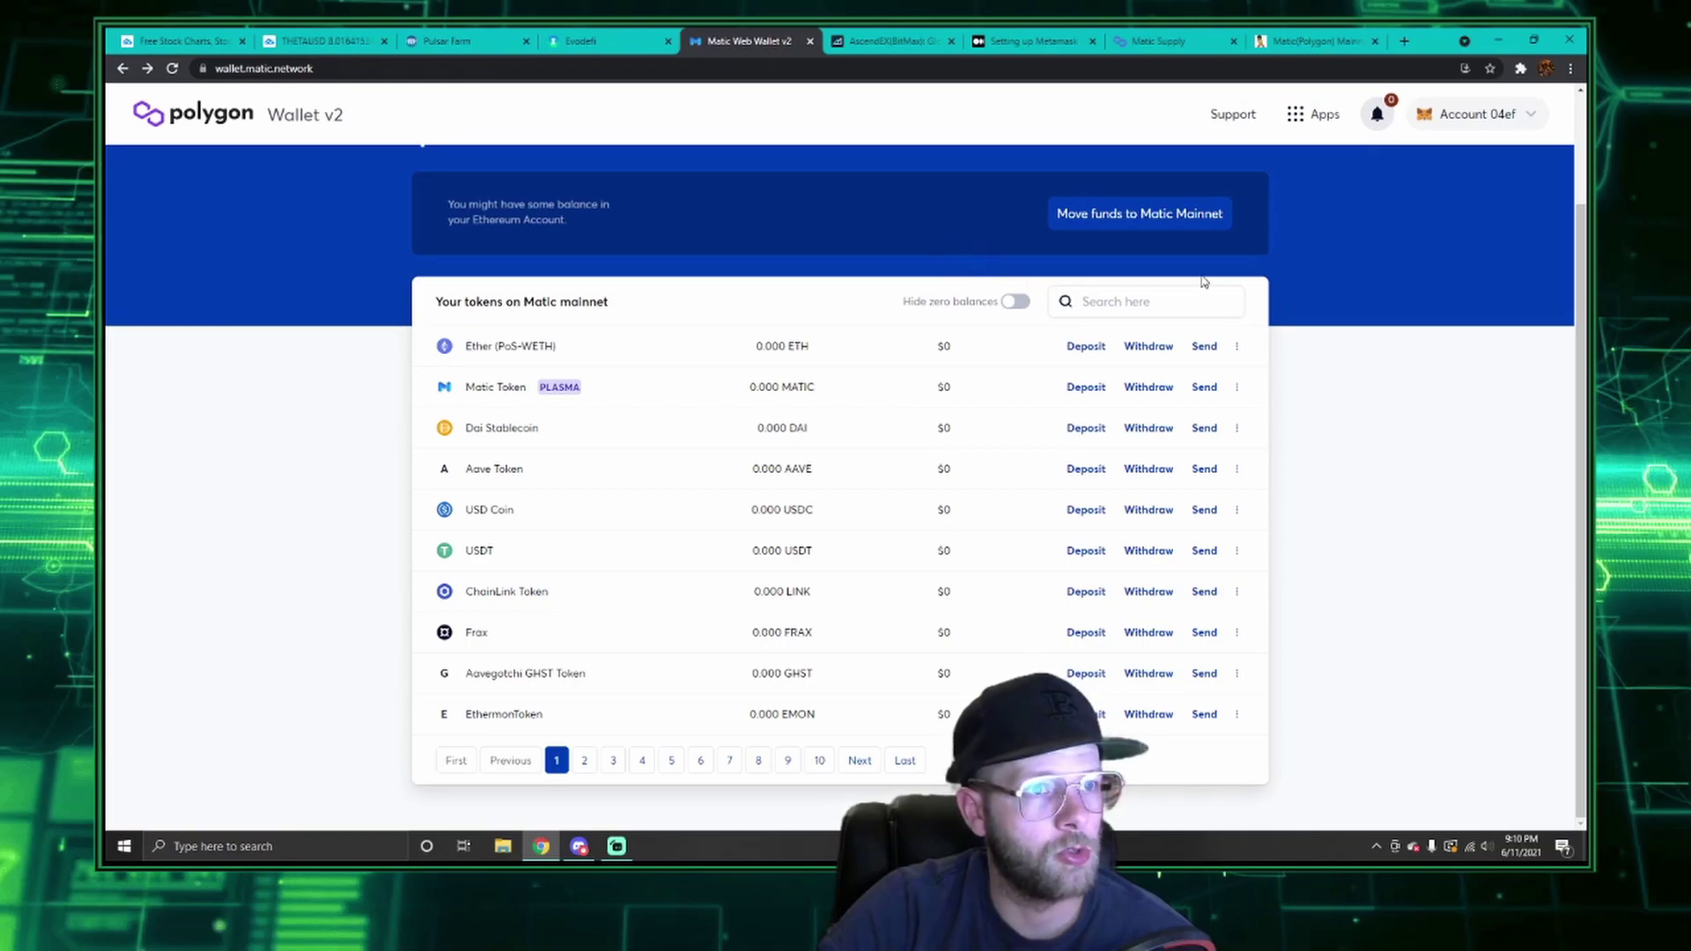
left_click(1149, 221)
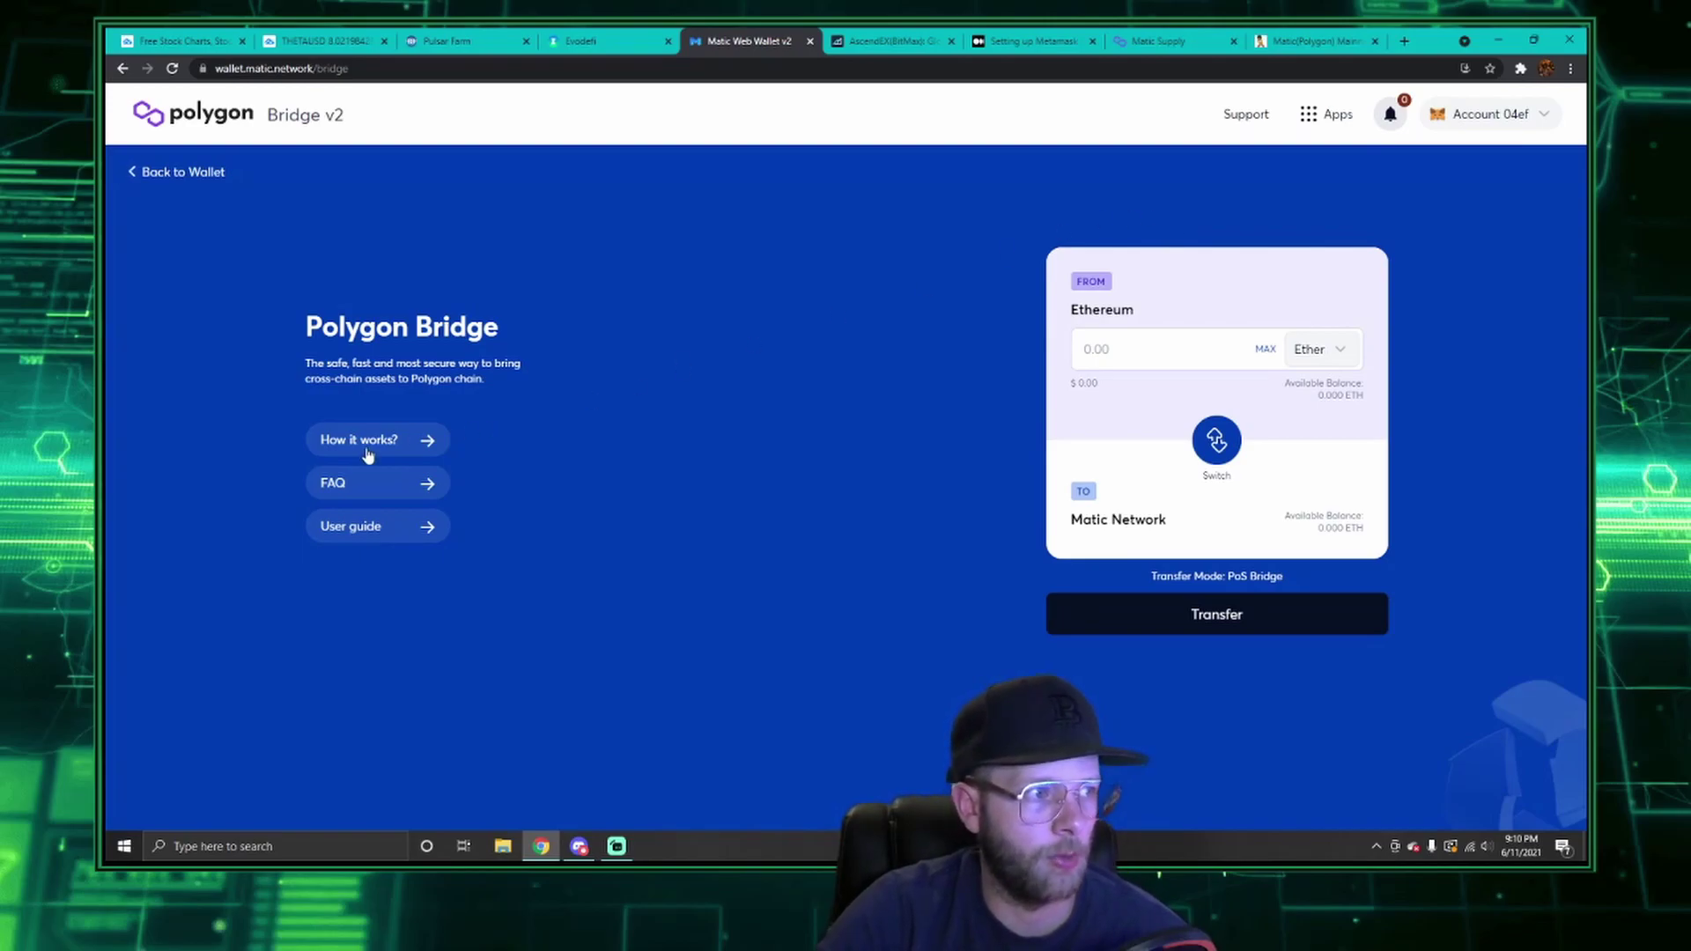
key("alt+Left")
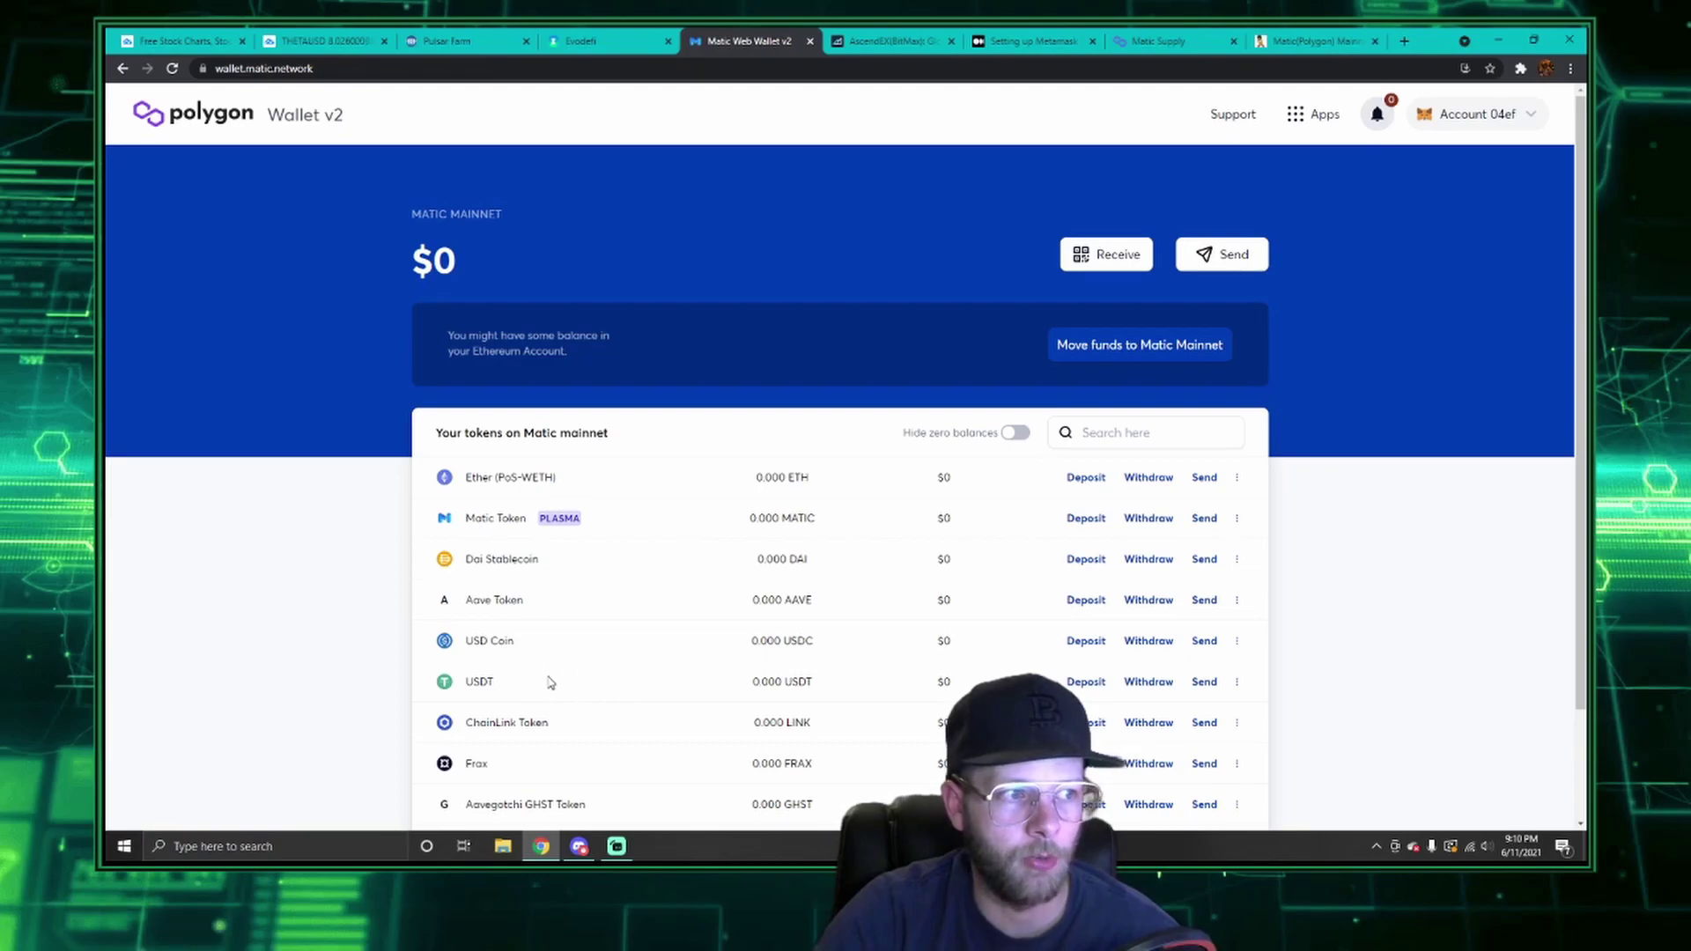
mouse_move(800, 649)
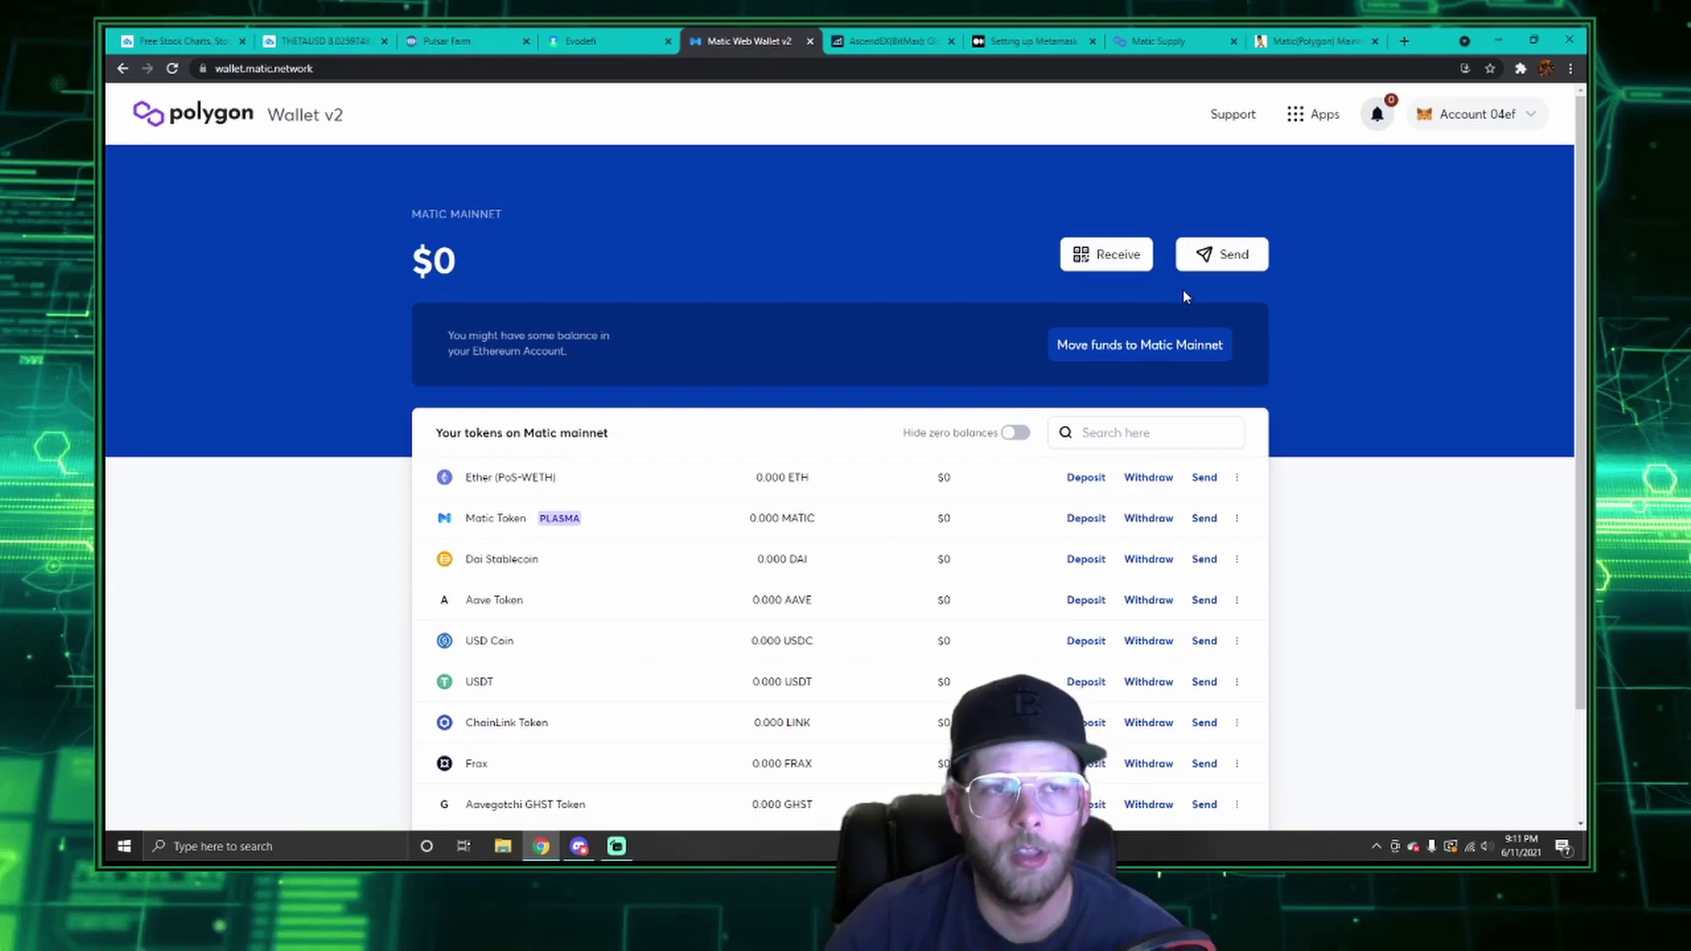
Step: Switch to AscendEX and scroll the Markets table to the USDC/USDT and MATIC/USDT rows
left_click(915, 43)
scroll(1177, 170, "up", 2)
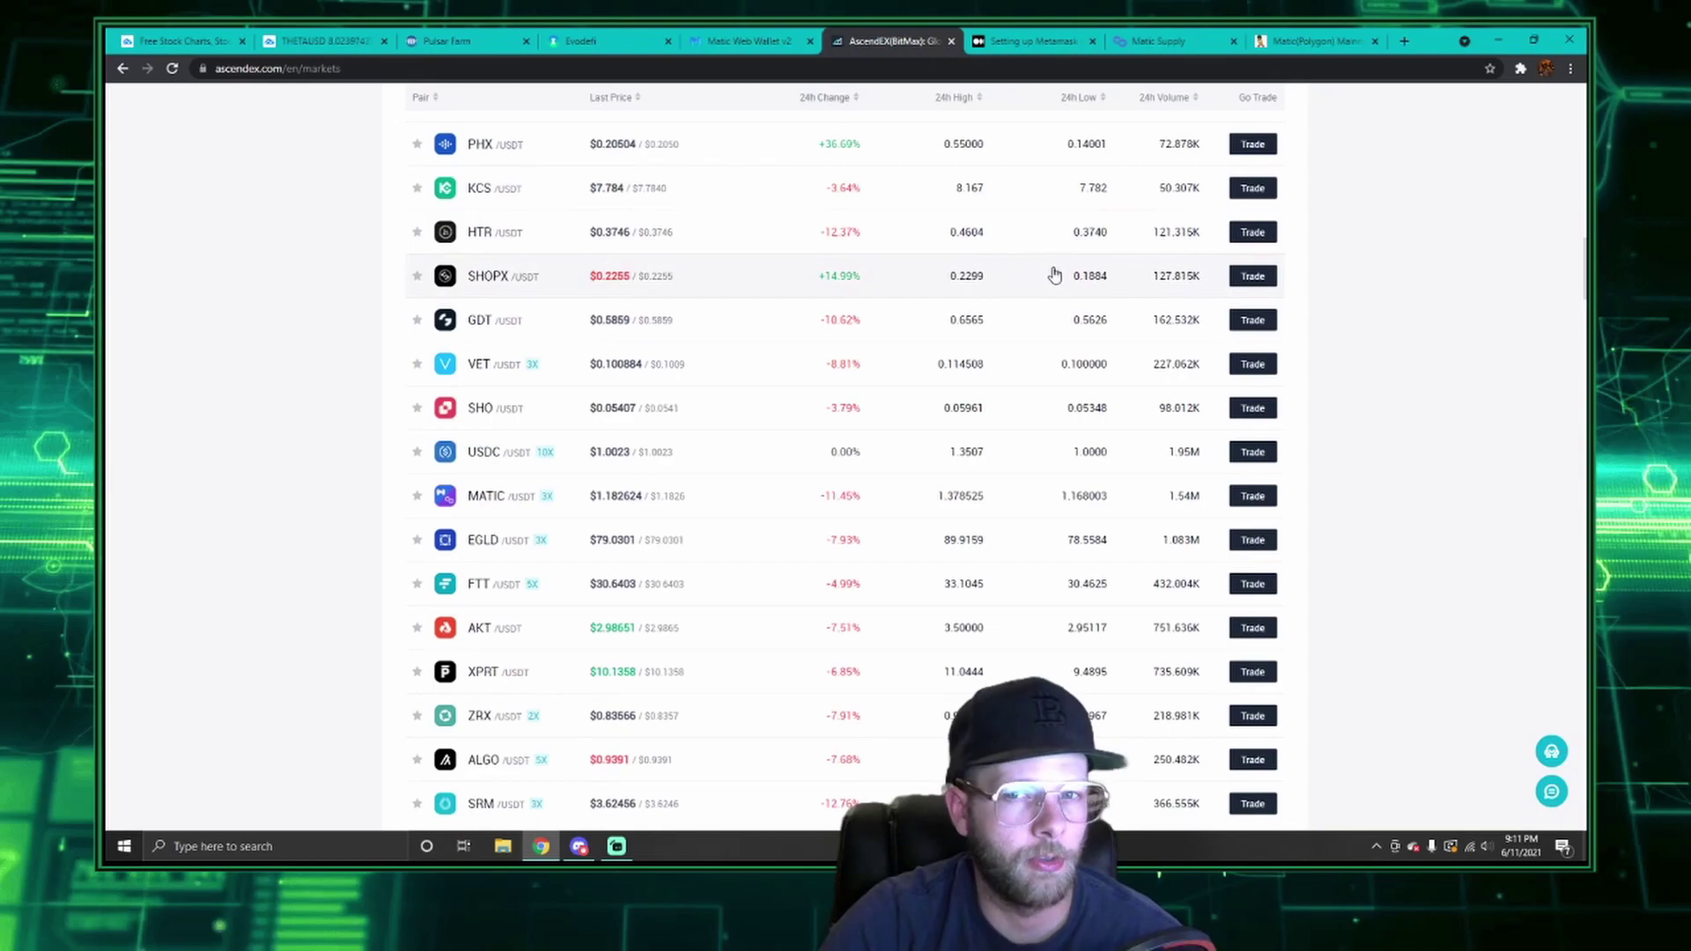
scroll(1064, 275, "up", 10)
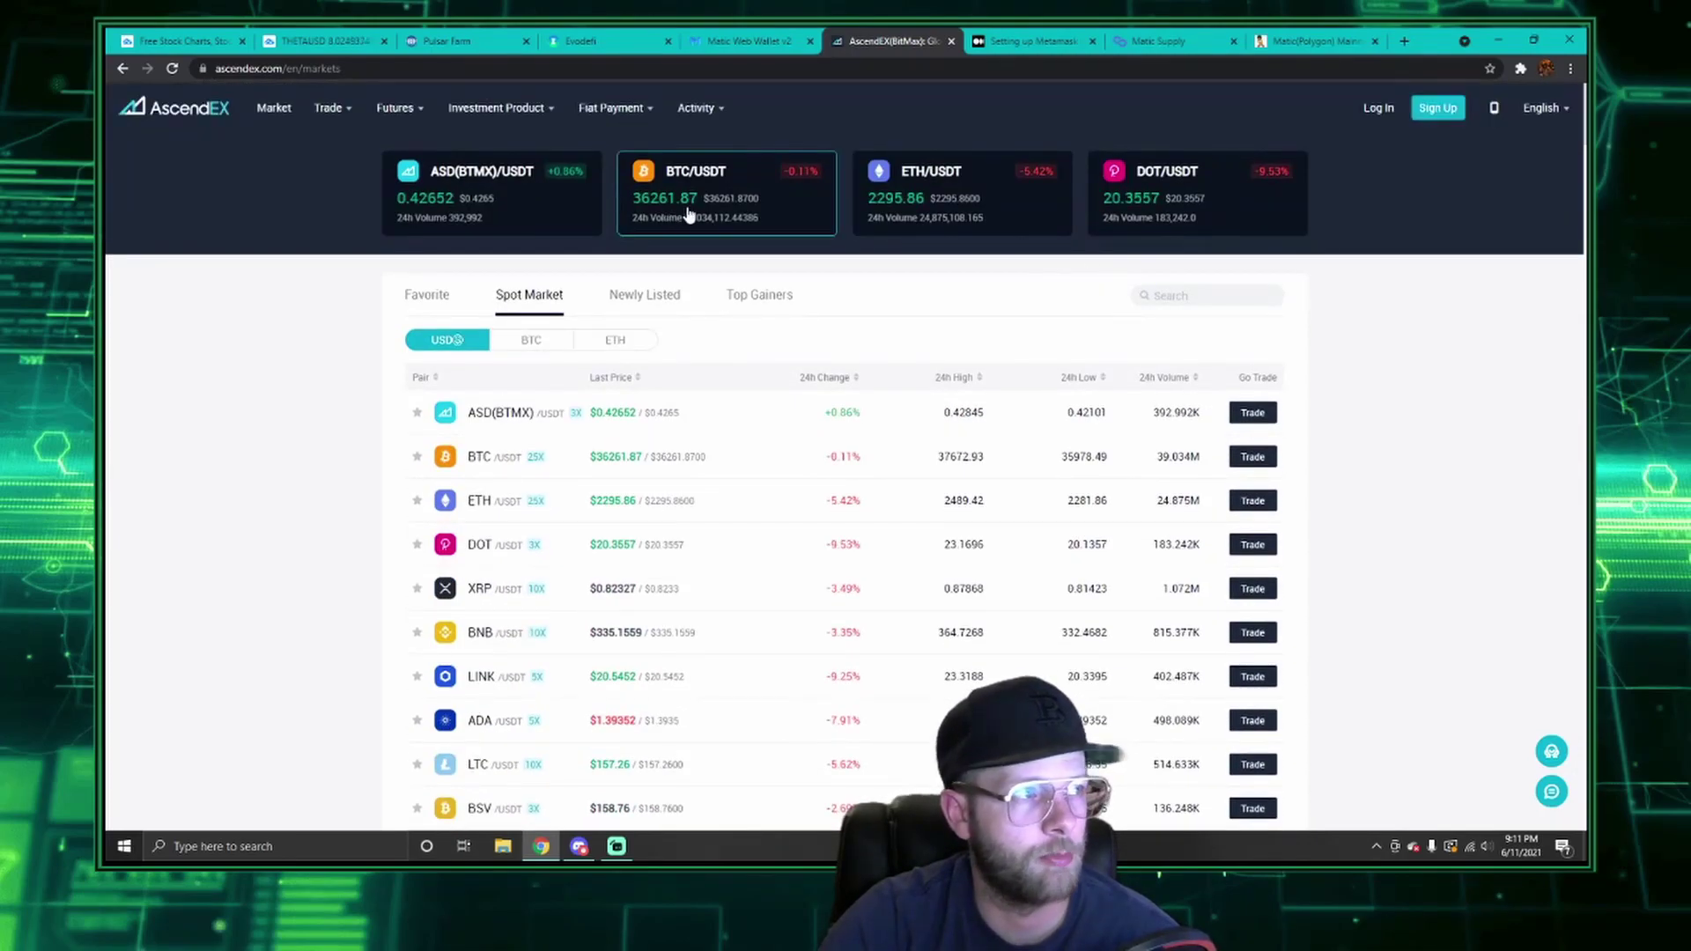
scroll(332, 234, "down", 15)
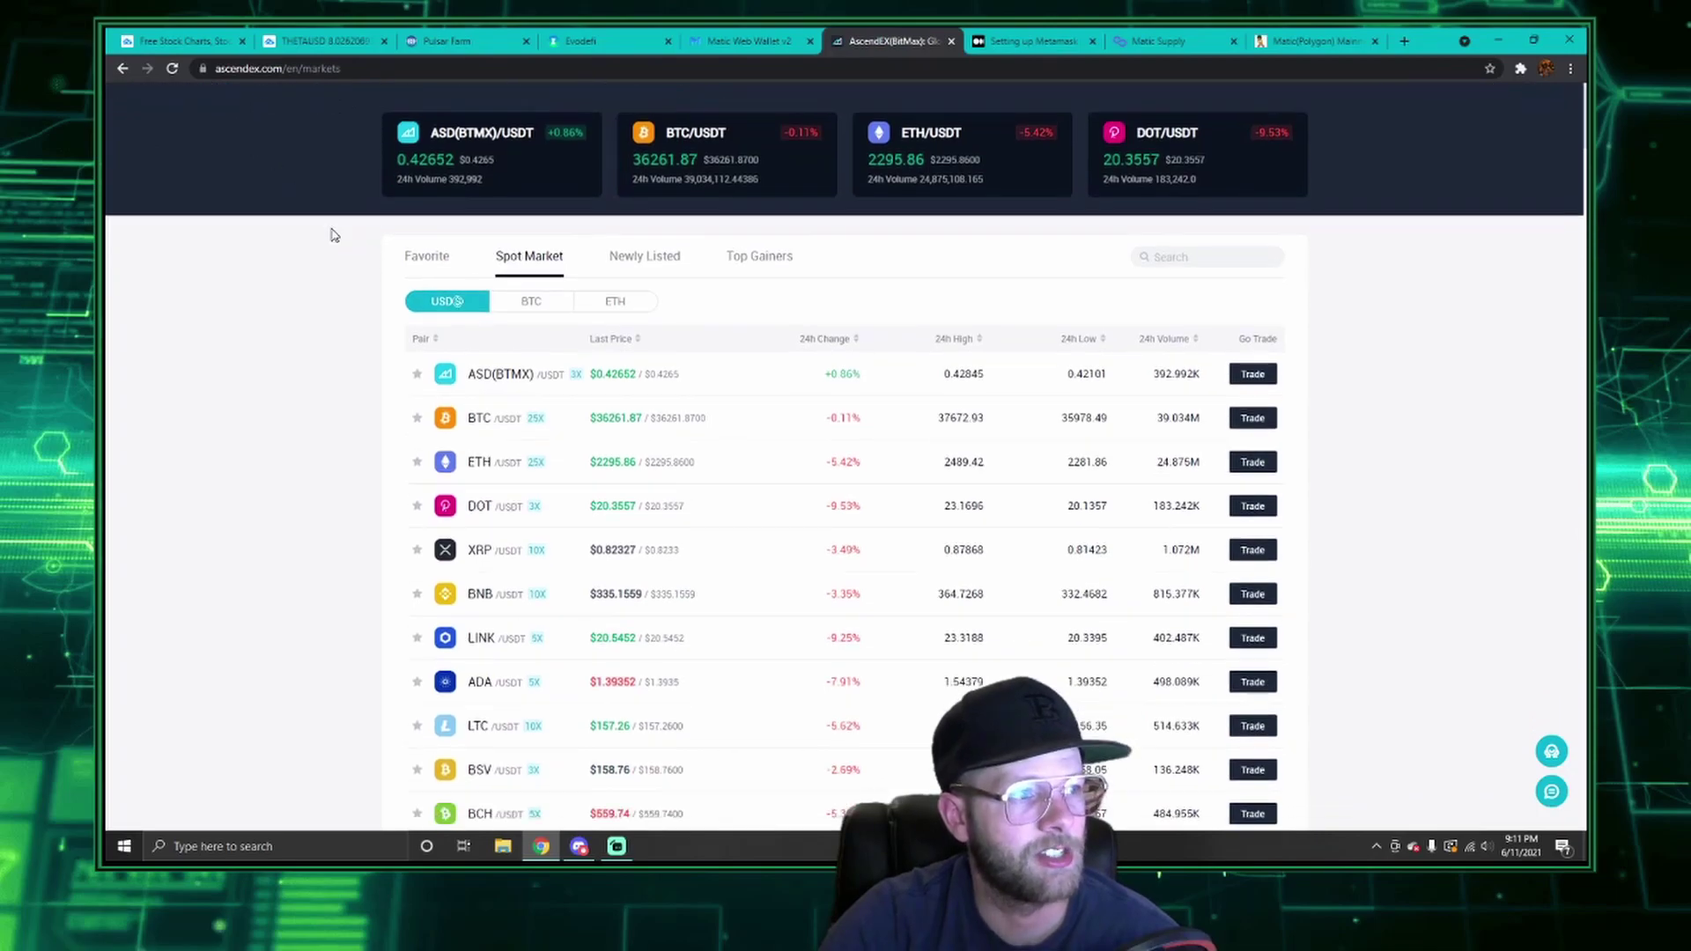
scroll(442, 352, "down", 10)
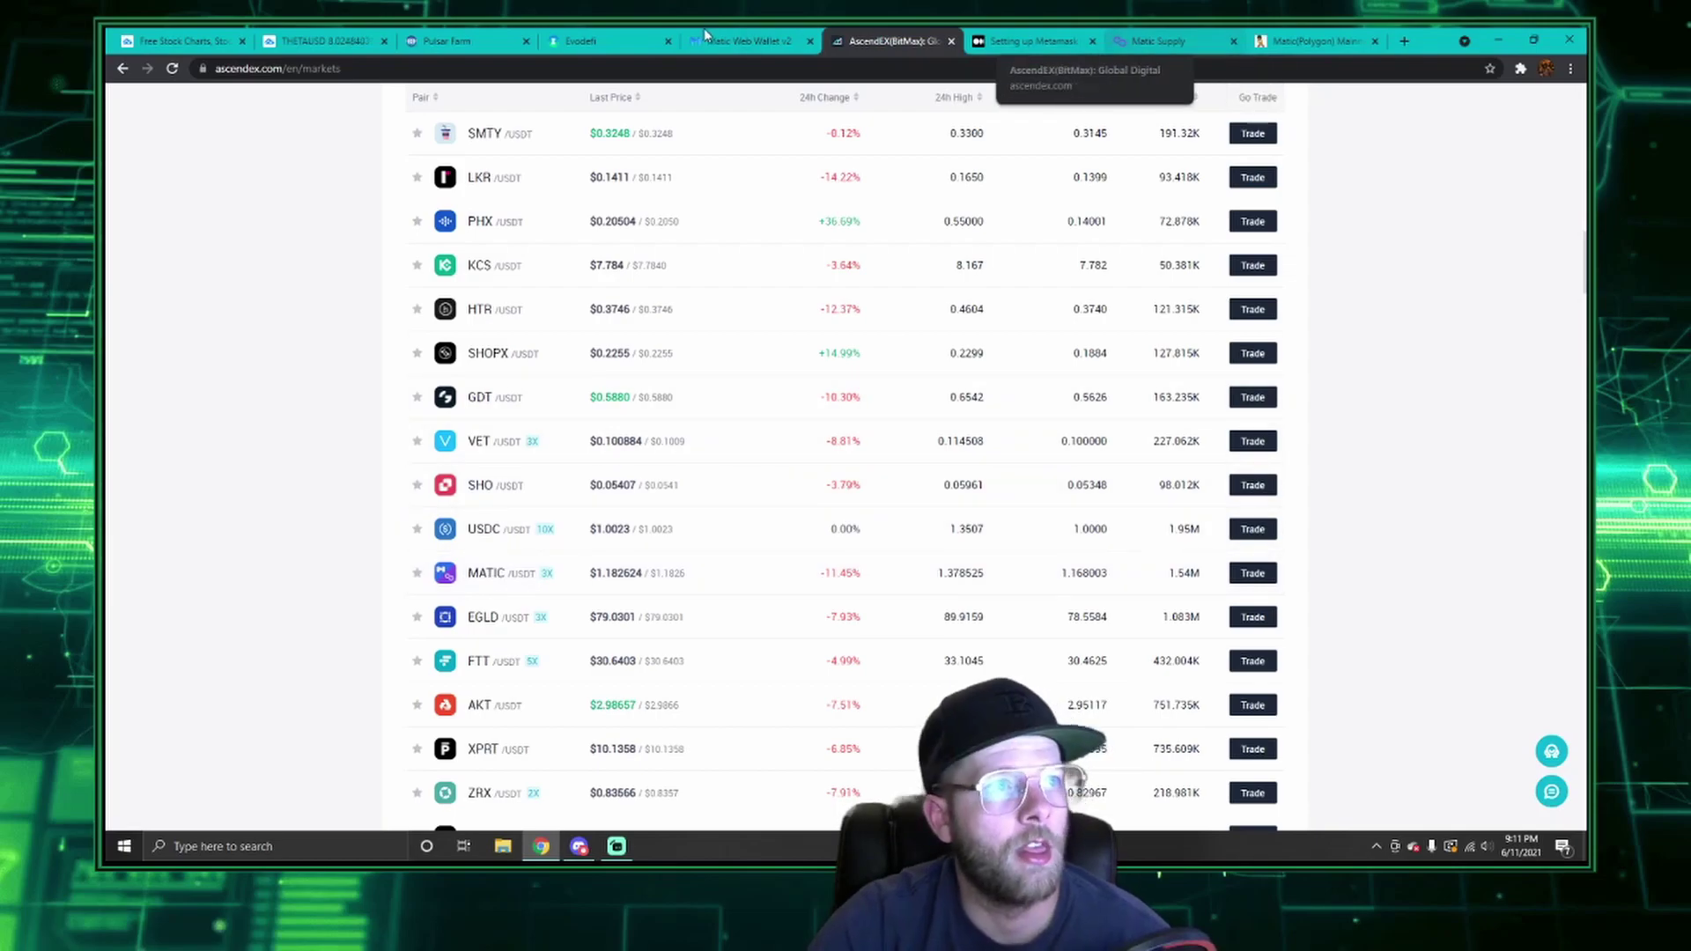
Step: Switch from the xPollinate tab to the Evodefi tab showing the EVOdefi home page
left_click(603, 39)
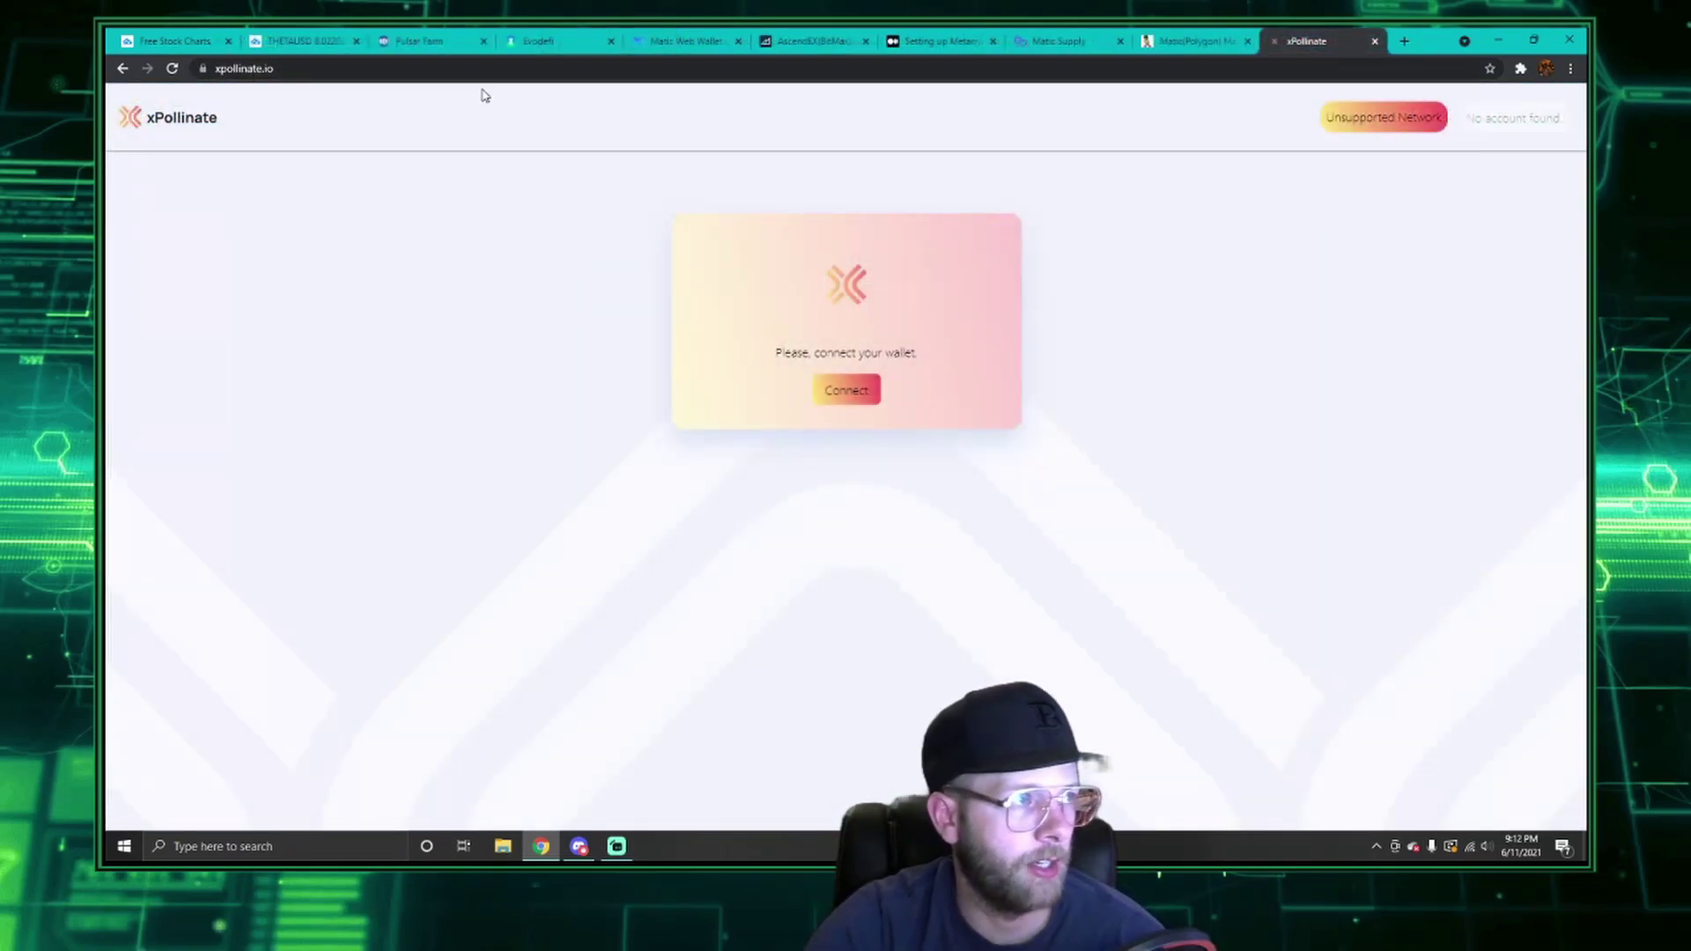
left_click(553, 39)
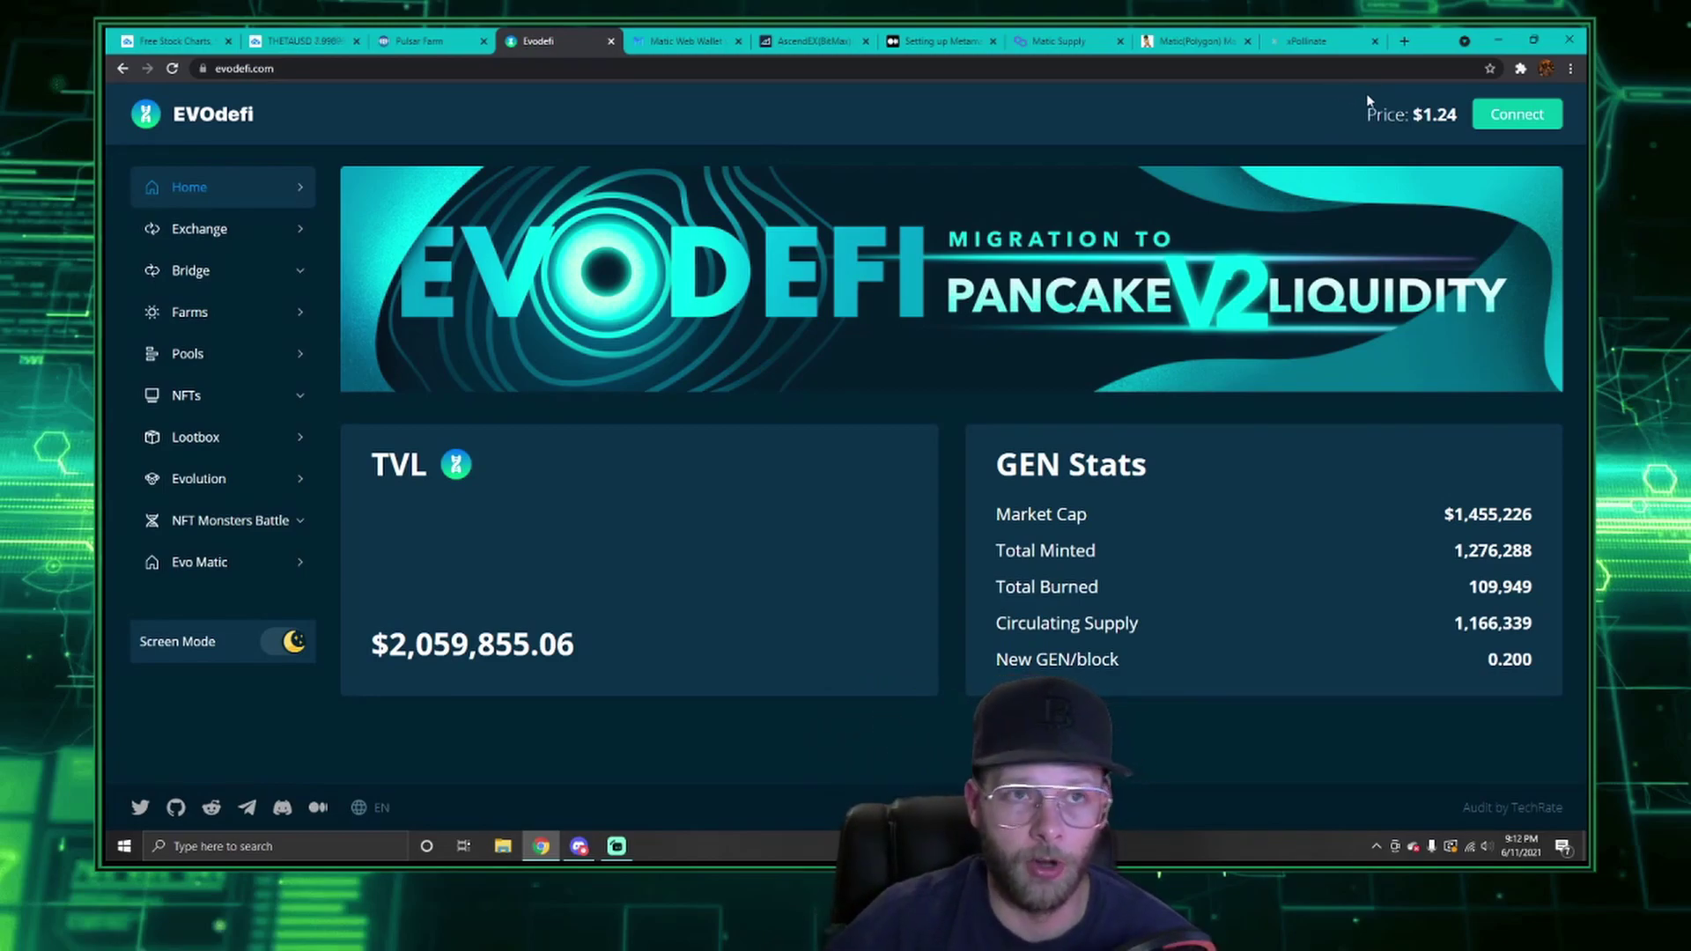
Step: Set the EVO Token Bridge to send USDC from BSC to Polygon, then go to Exchange
left_click(264, 275)
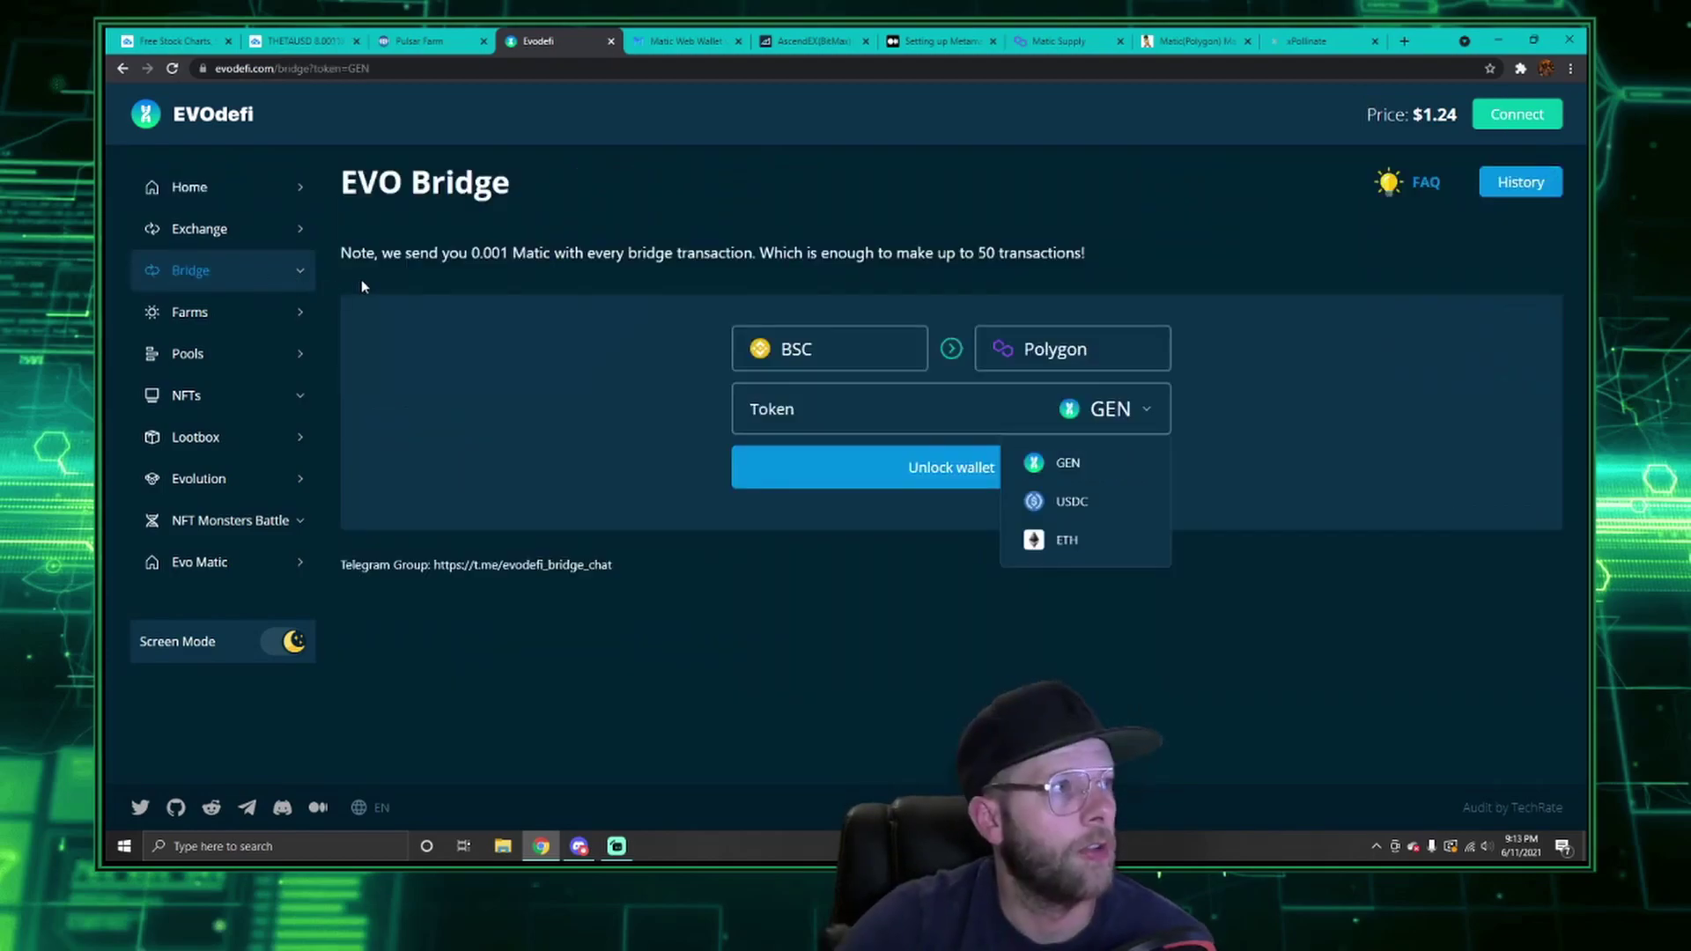
left_click(240, 279)
left_click(235, 315)
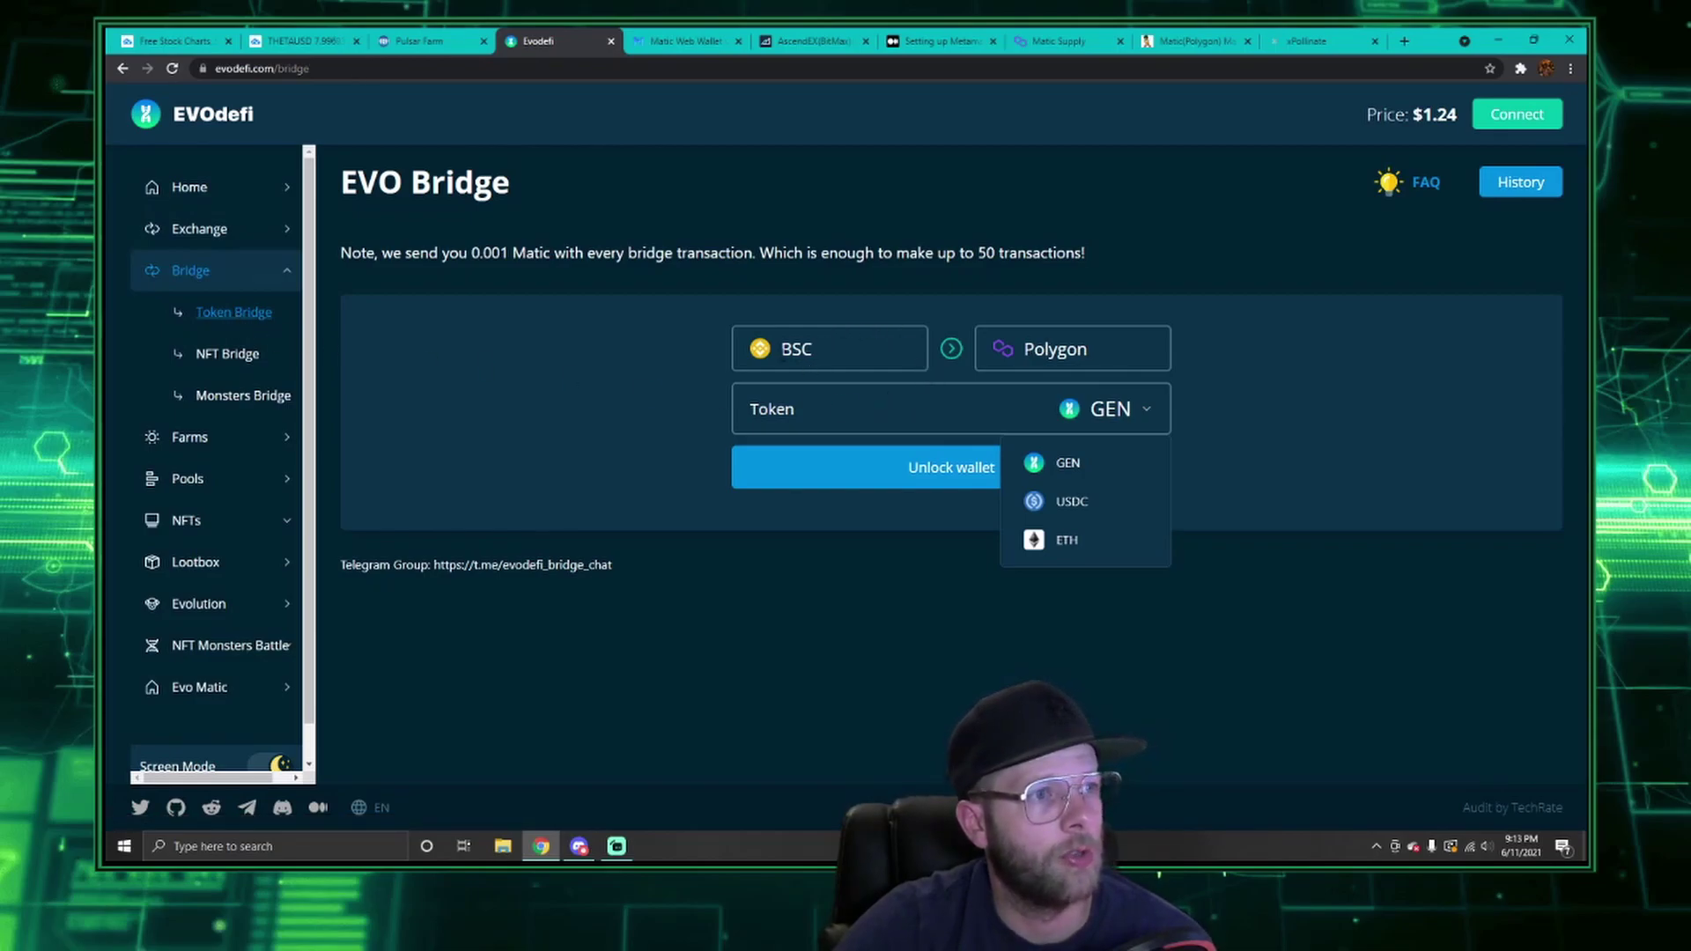
left_click(817, 354)
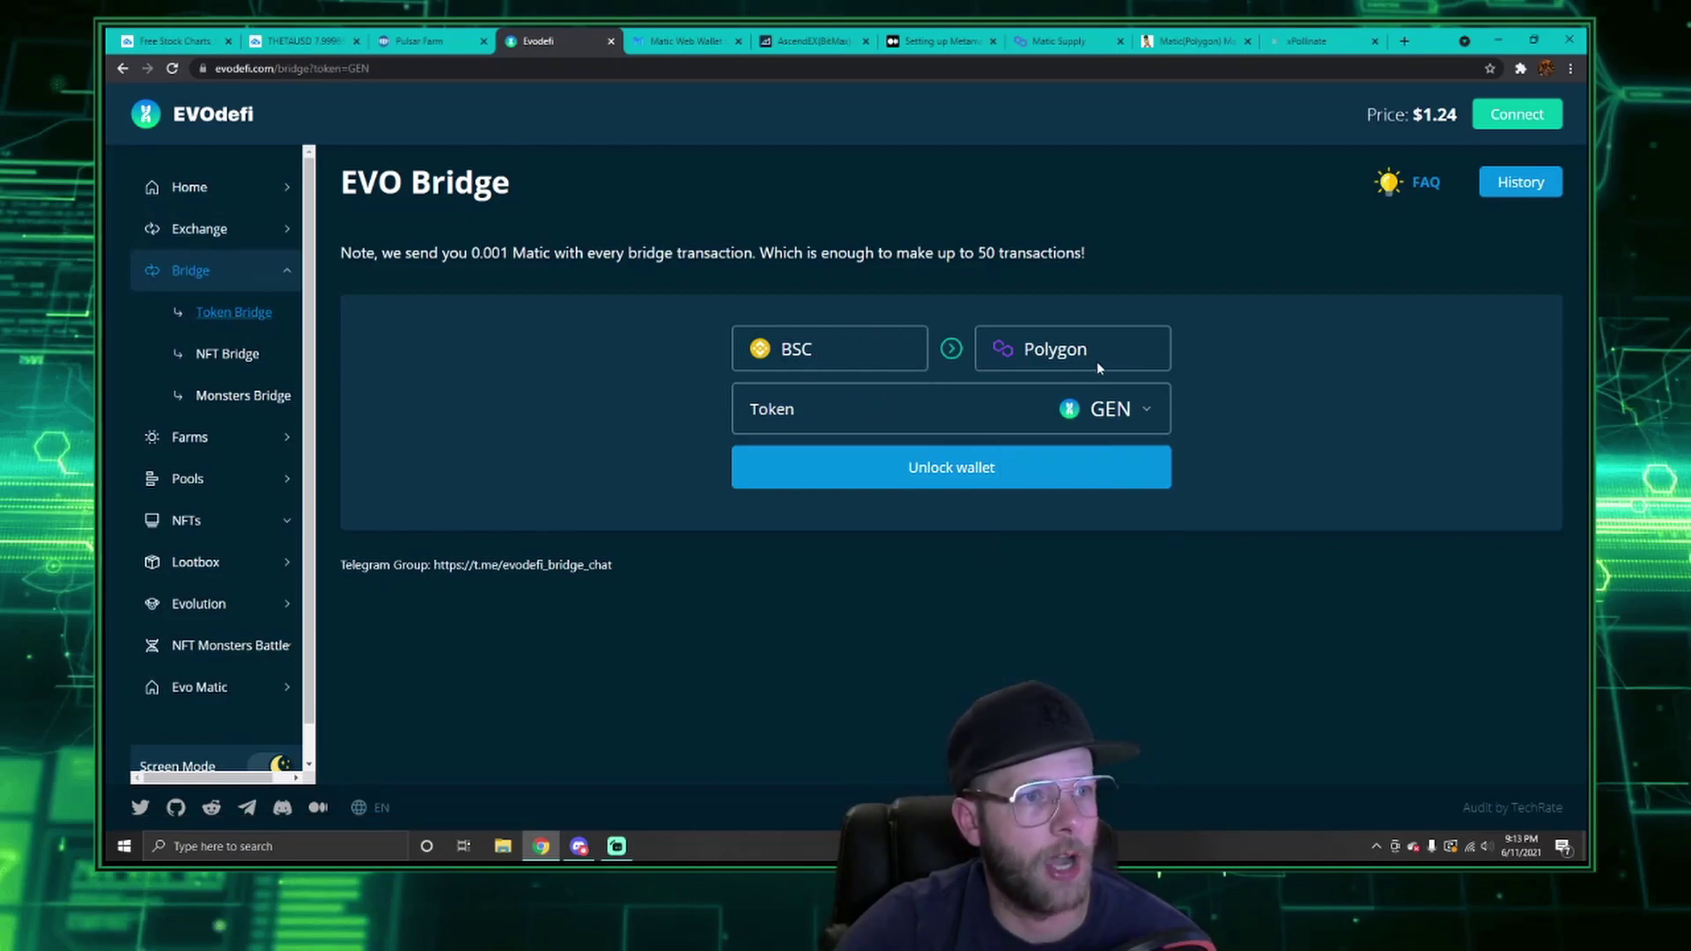
left_click(1114, 416)
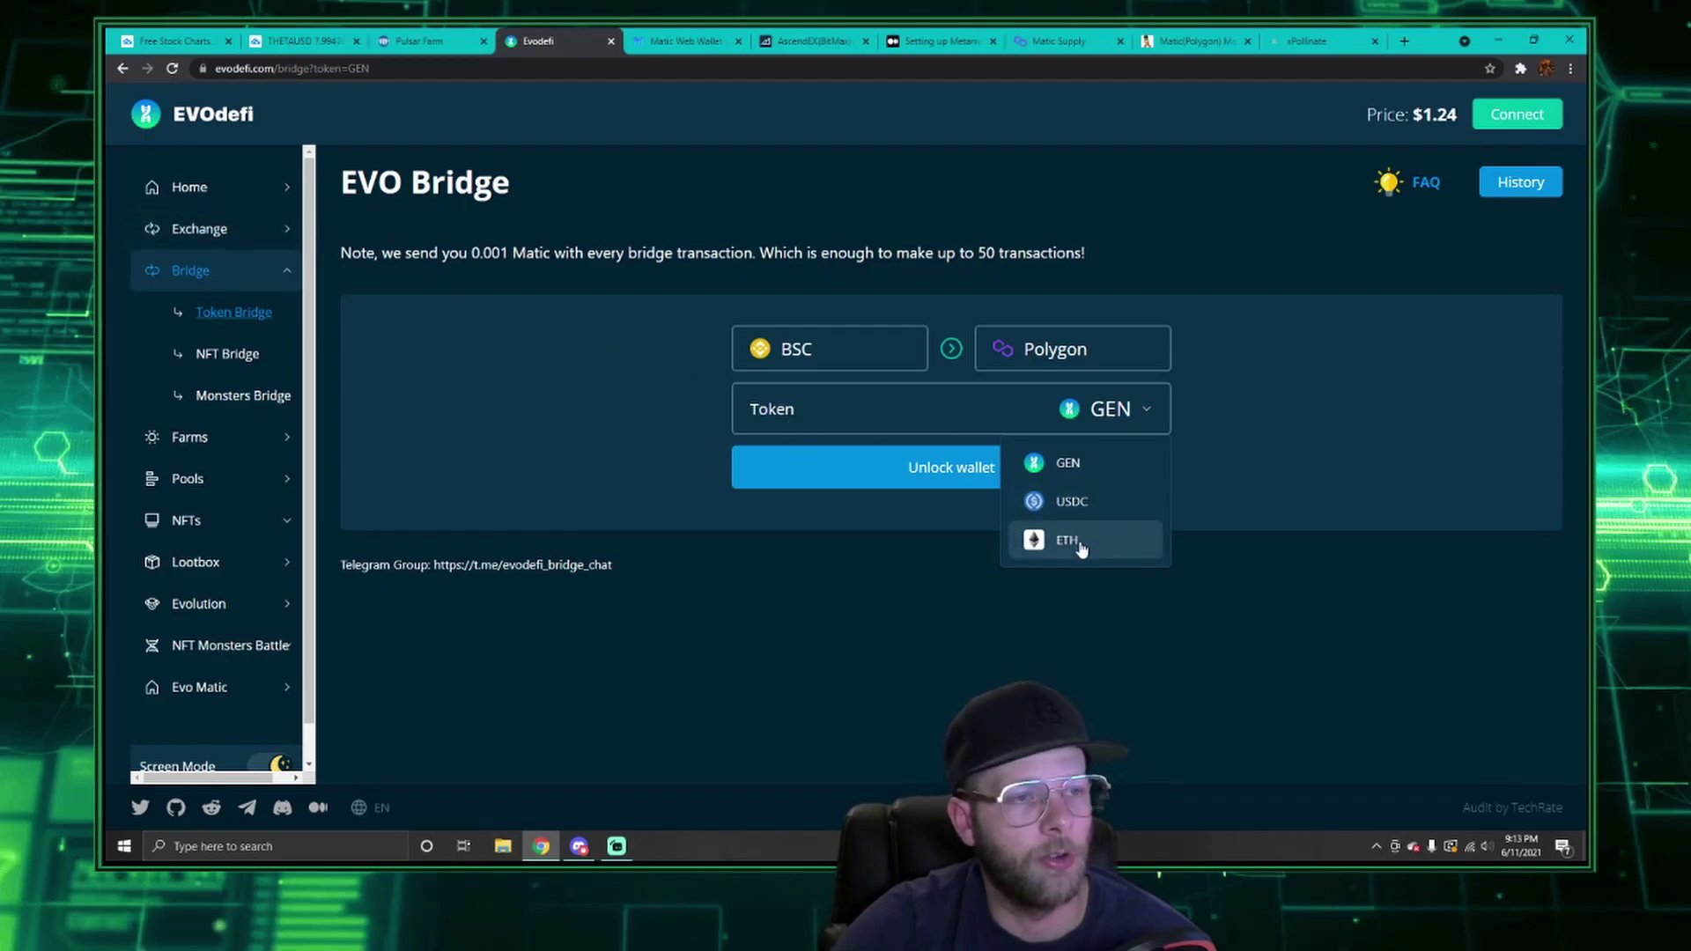
left_click(1076, 501)
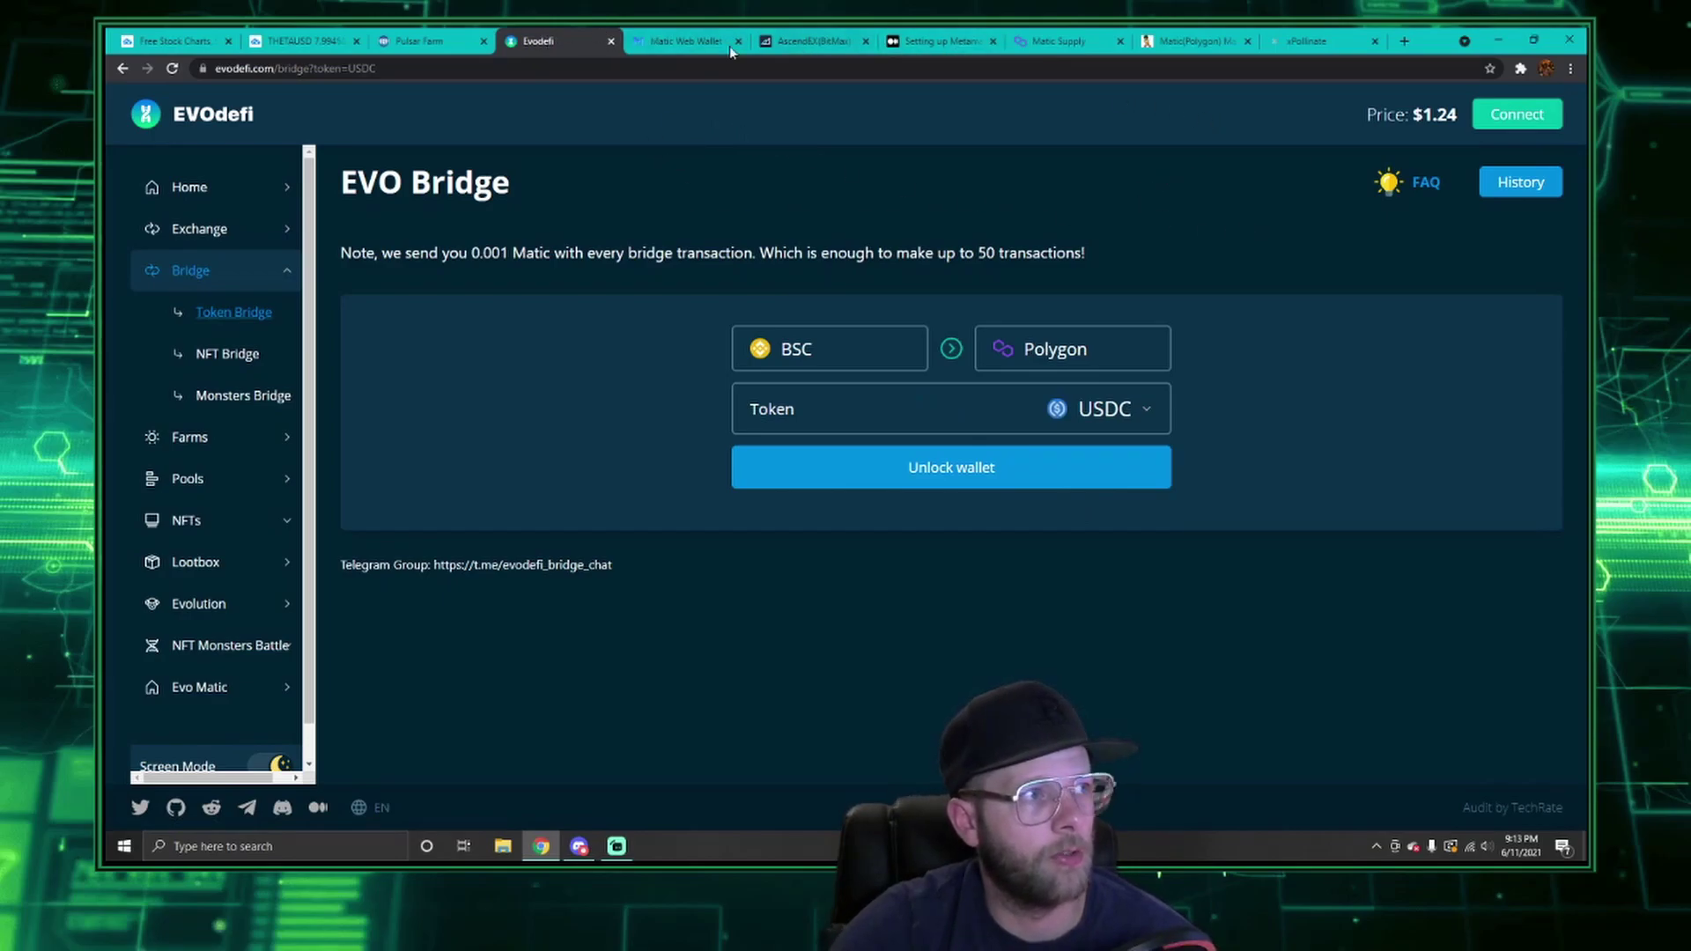
left_click(228, 231)
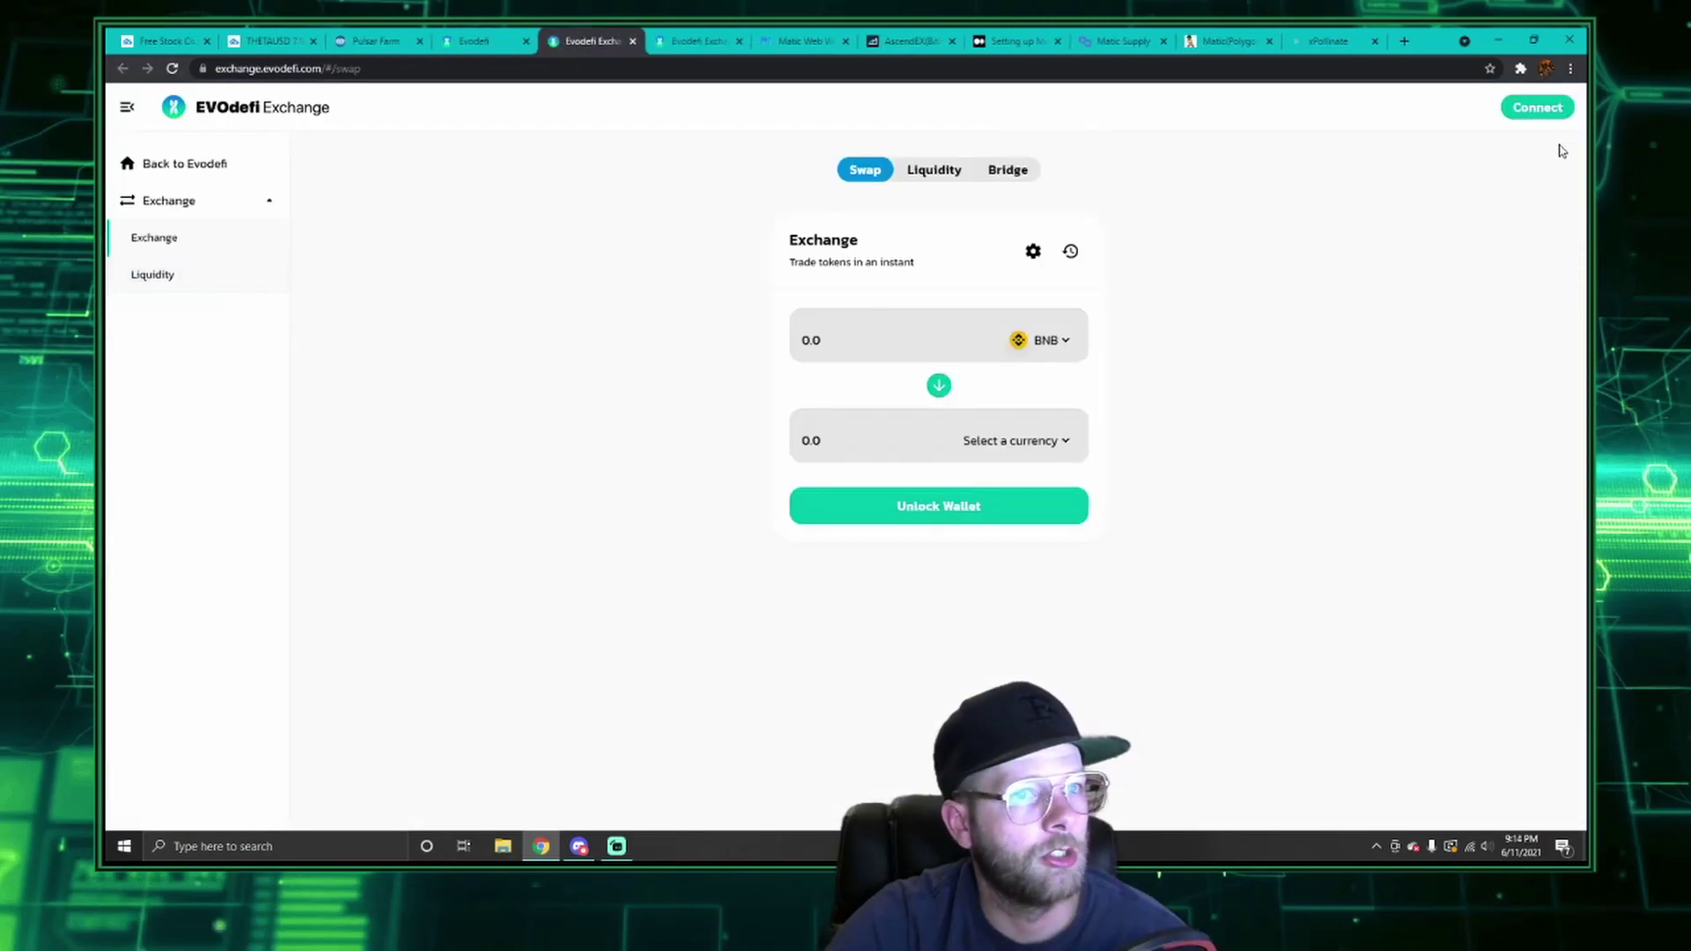
Step: Connect MetaMask to EVOdefi Exchange and switch the wallet to the Smart Chain network
left_click(1536, 106)
left_click(936, 352)
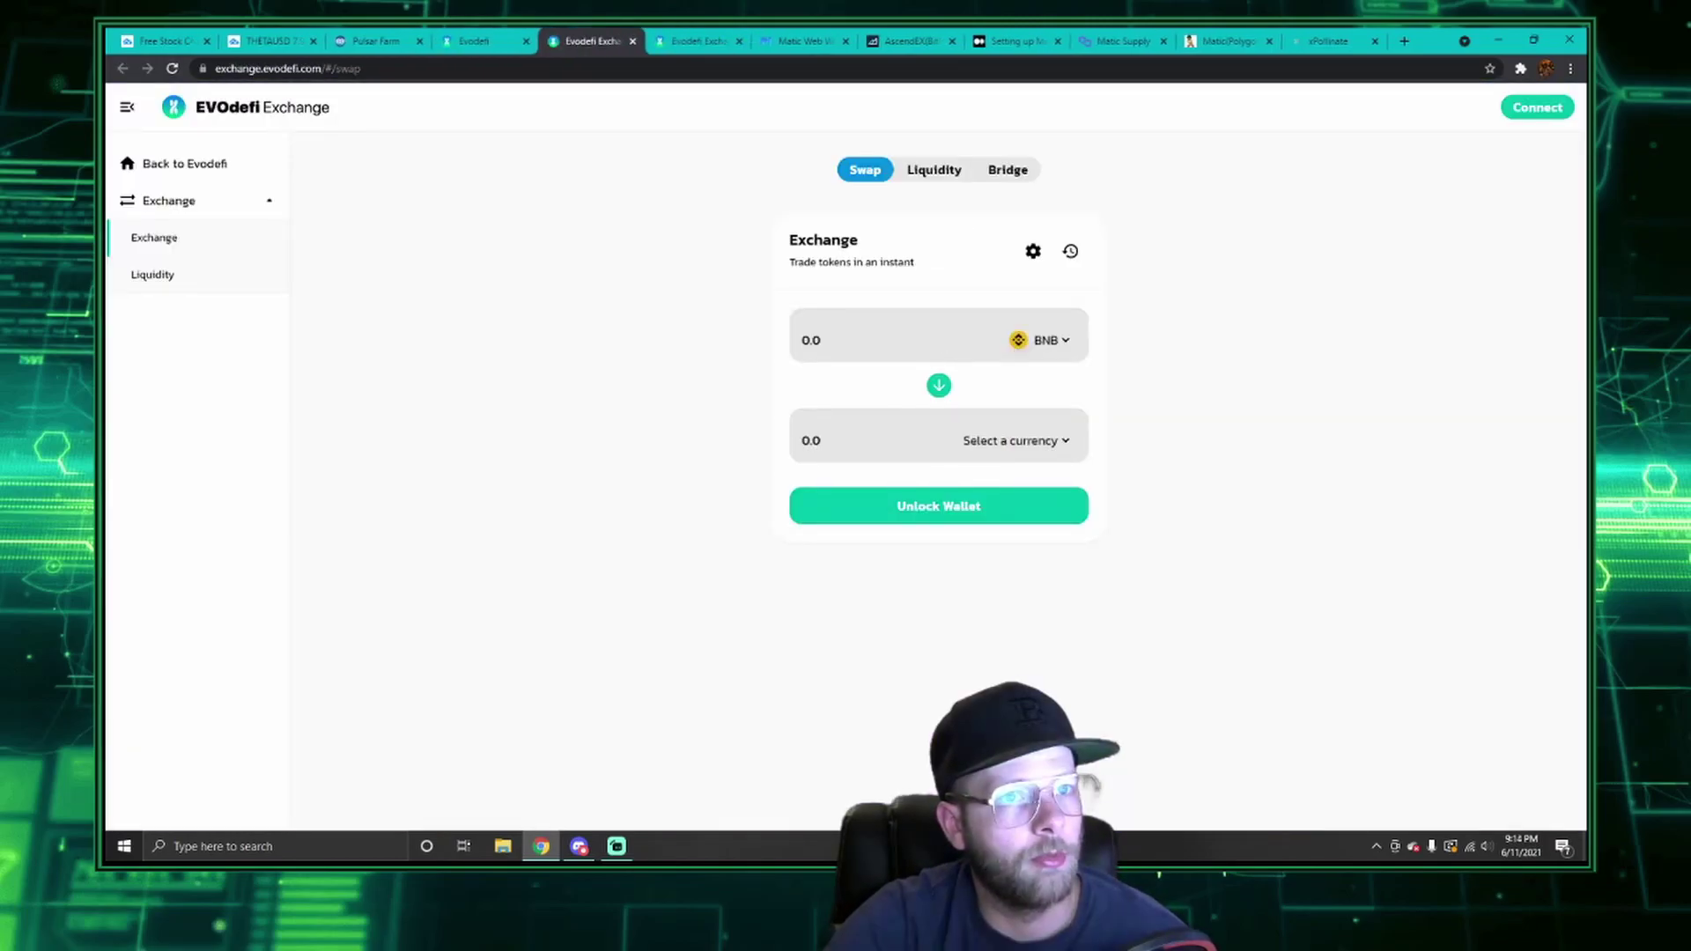
left_click(1520, 69)
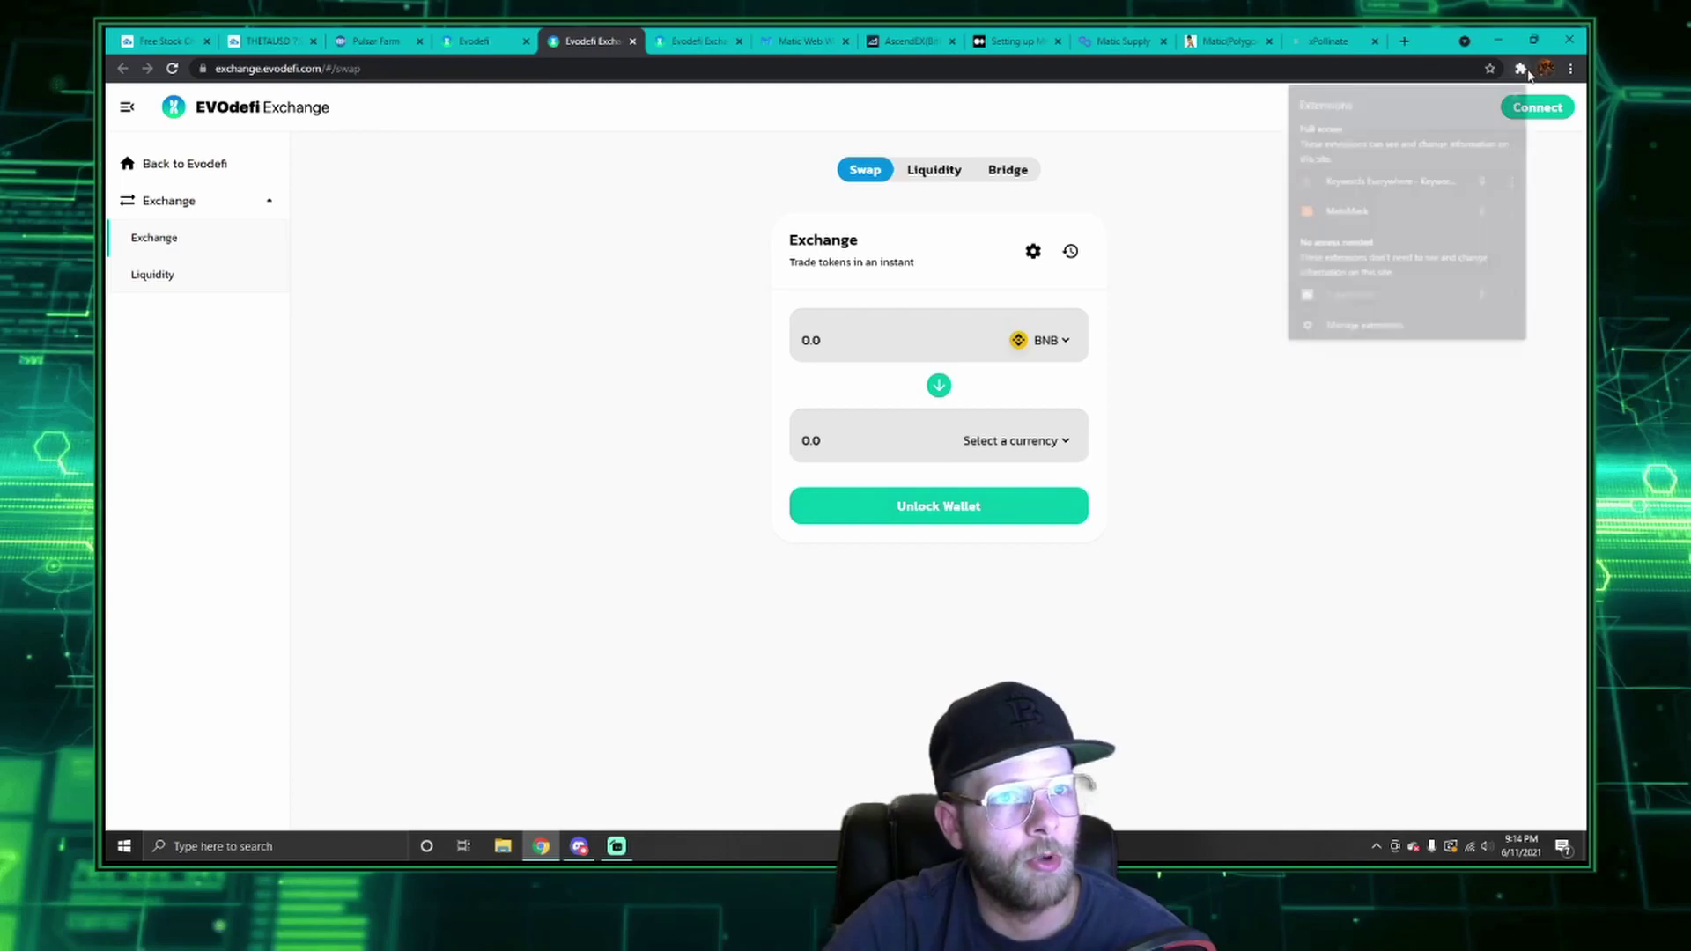
left_click(1383, 204)
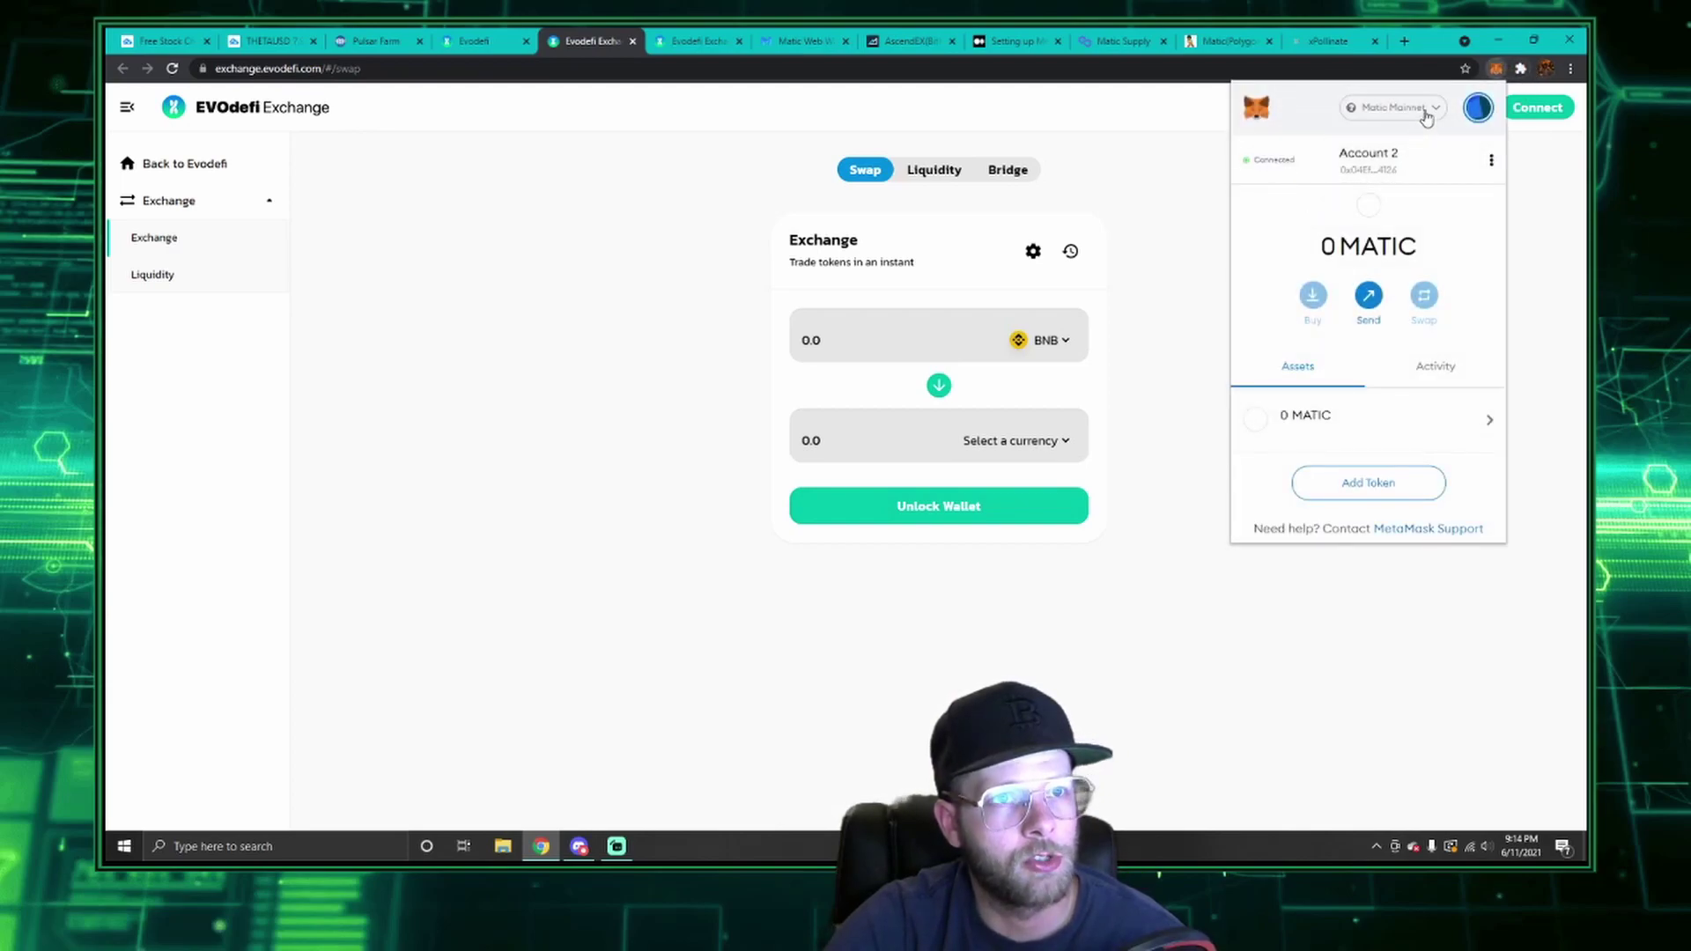
left_click(1393, 107)
left_click(1351, 425)
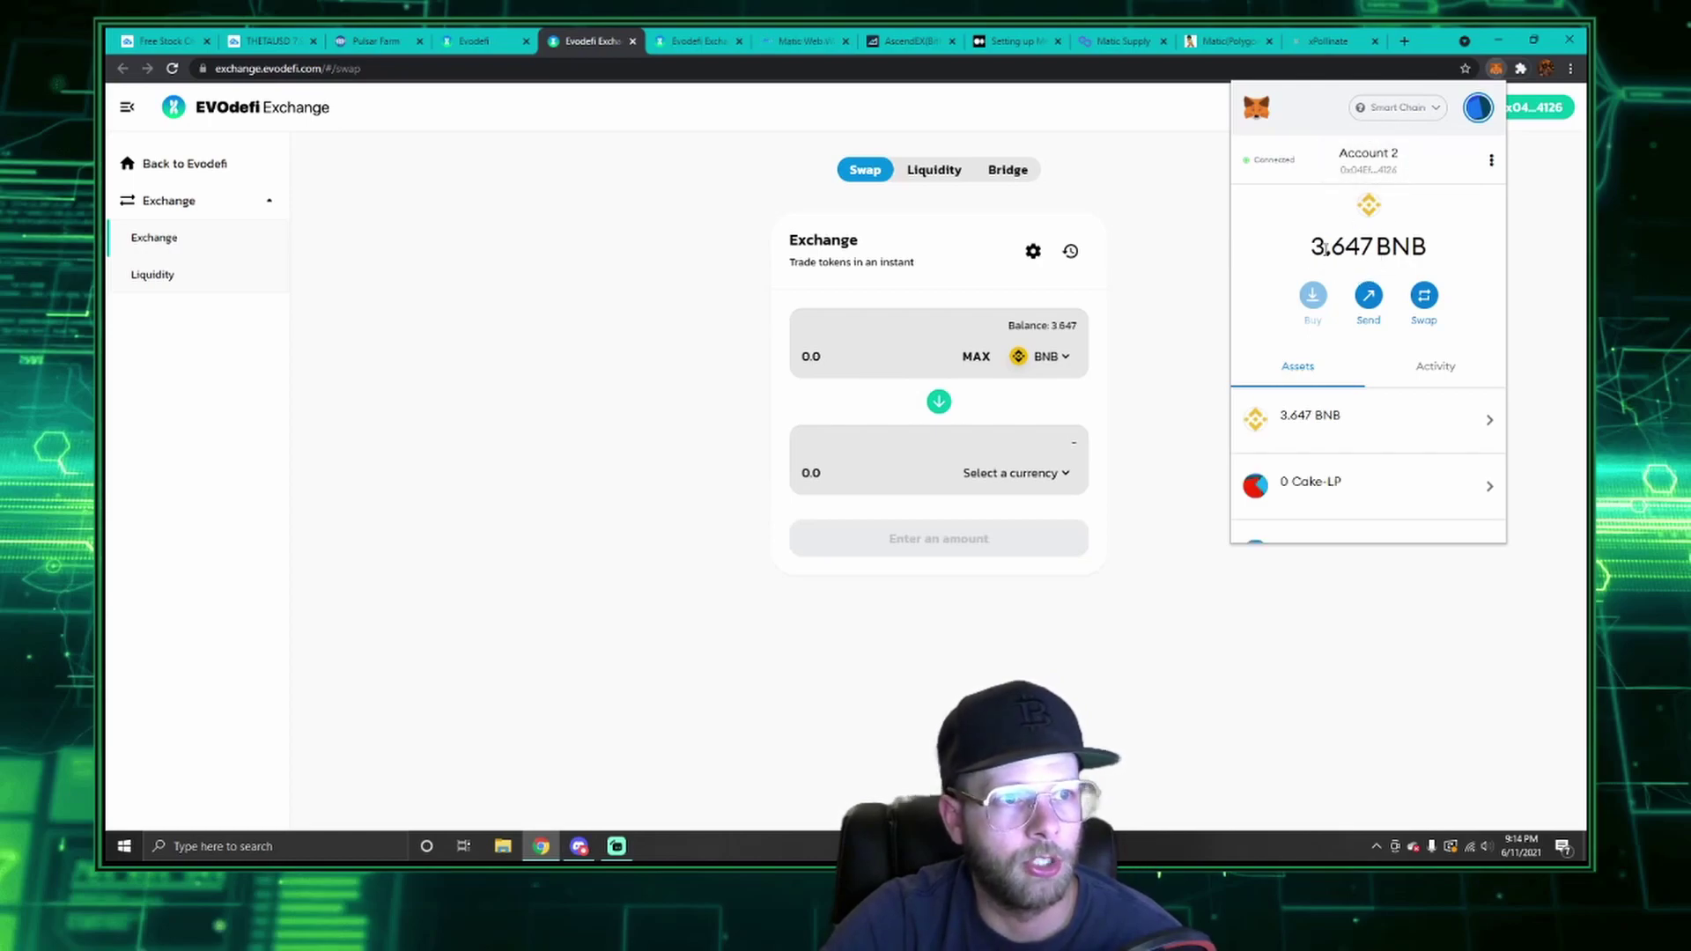
left_click(1035, 365)
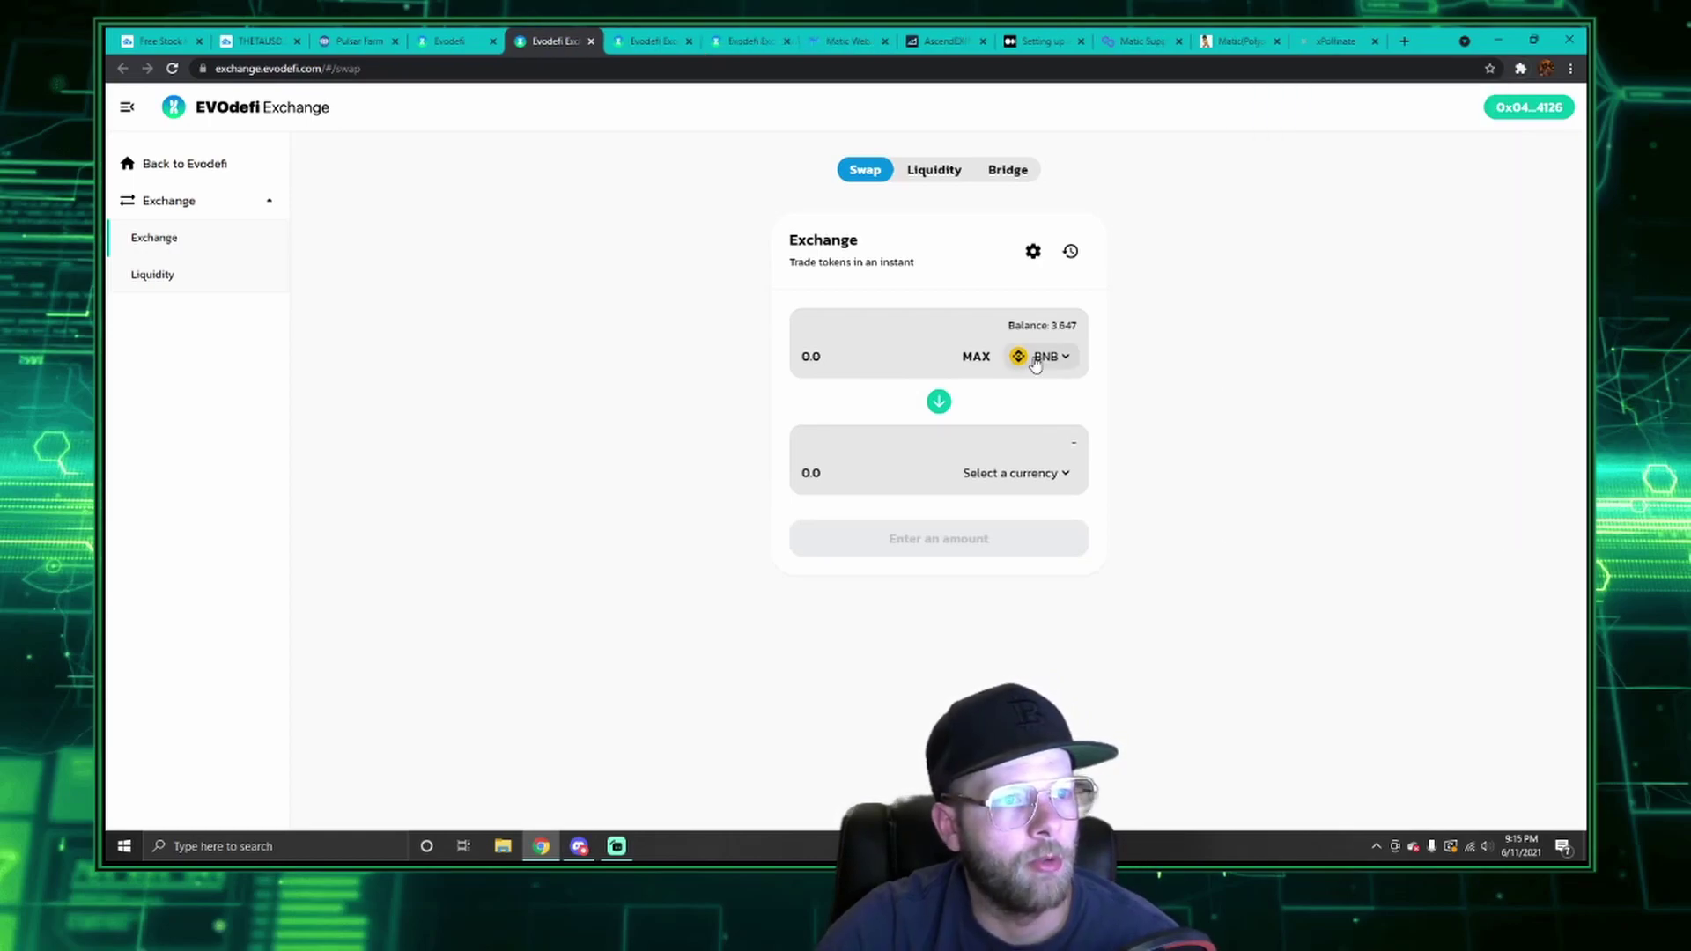
Step: Choose BUSD as the token to pay with and USDC, found by searching 'usdc', as the token to receive
left_click(1042, 365)
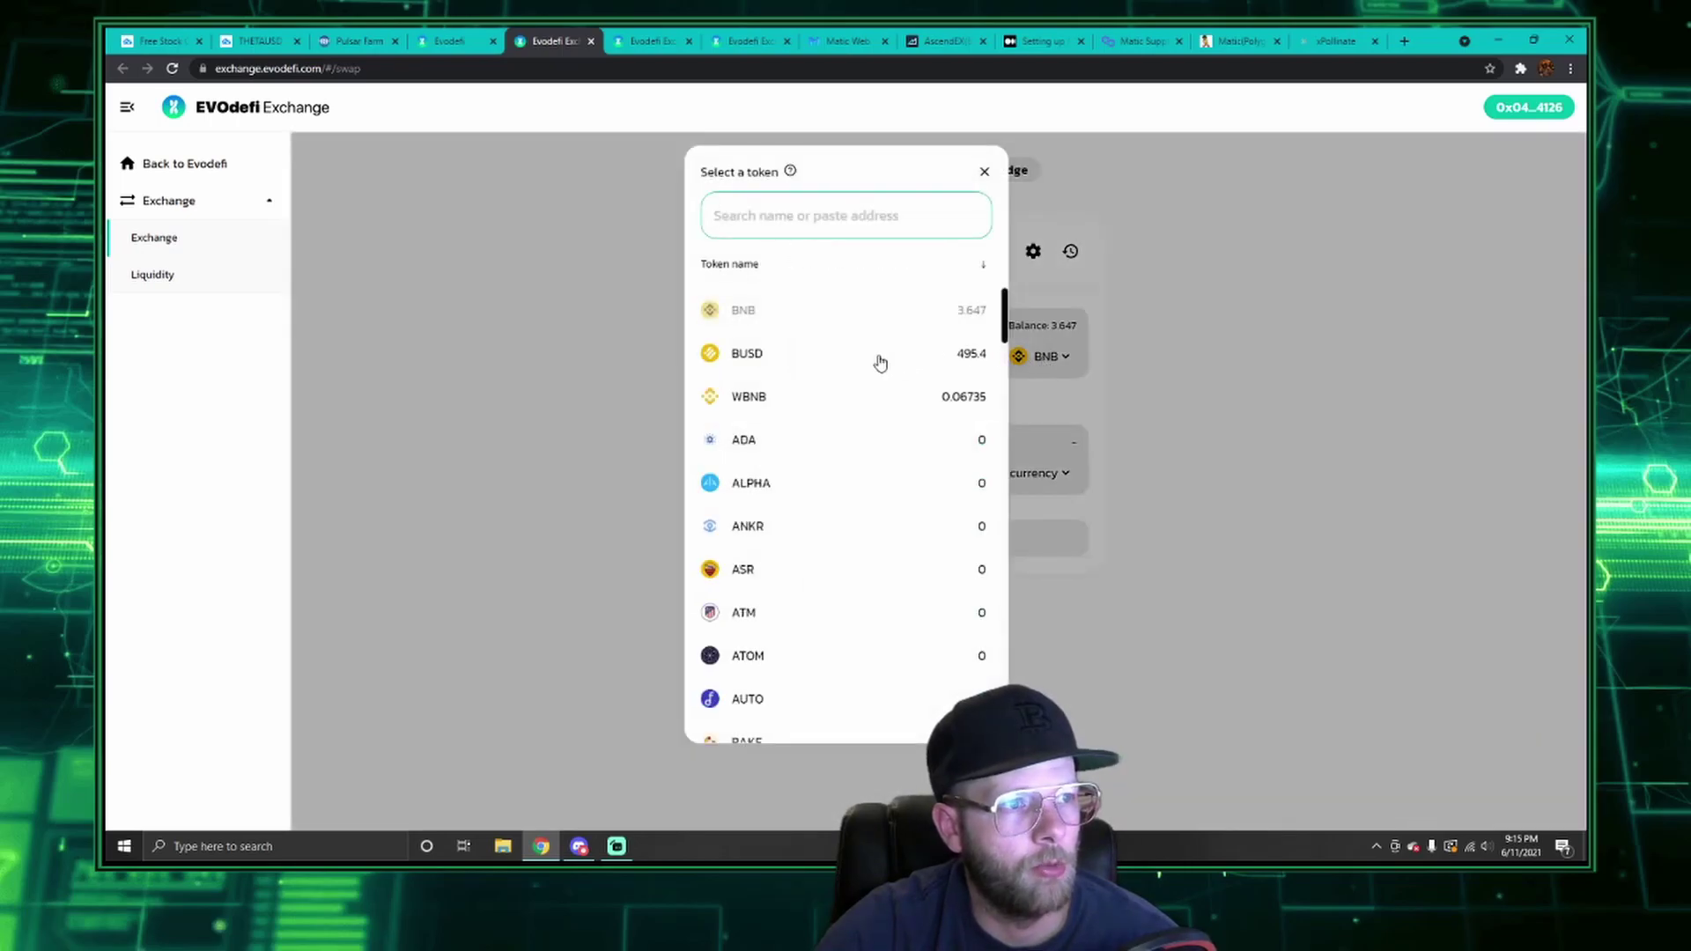
left_click(803, 356)
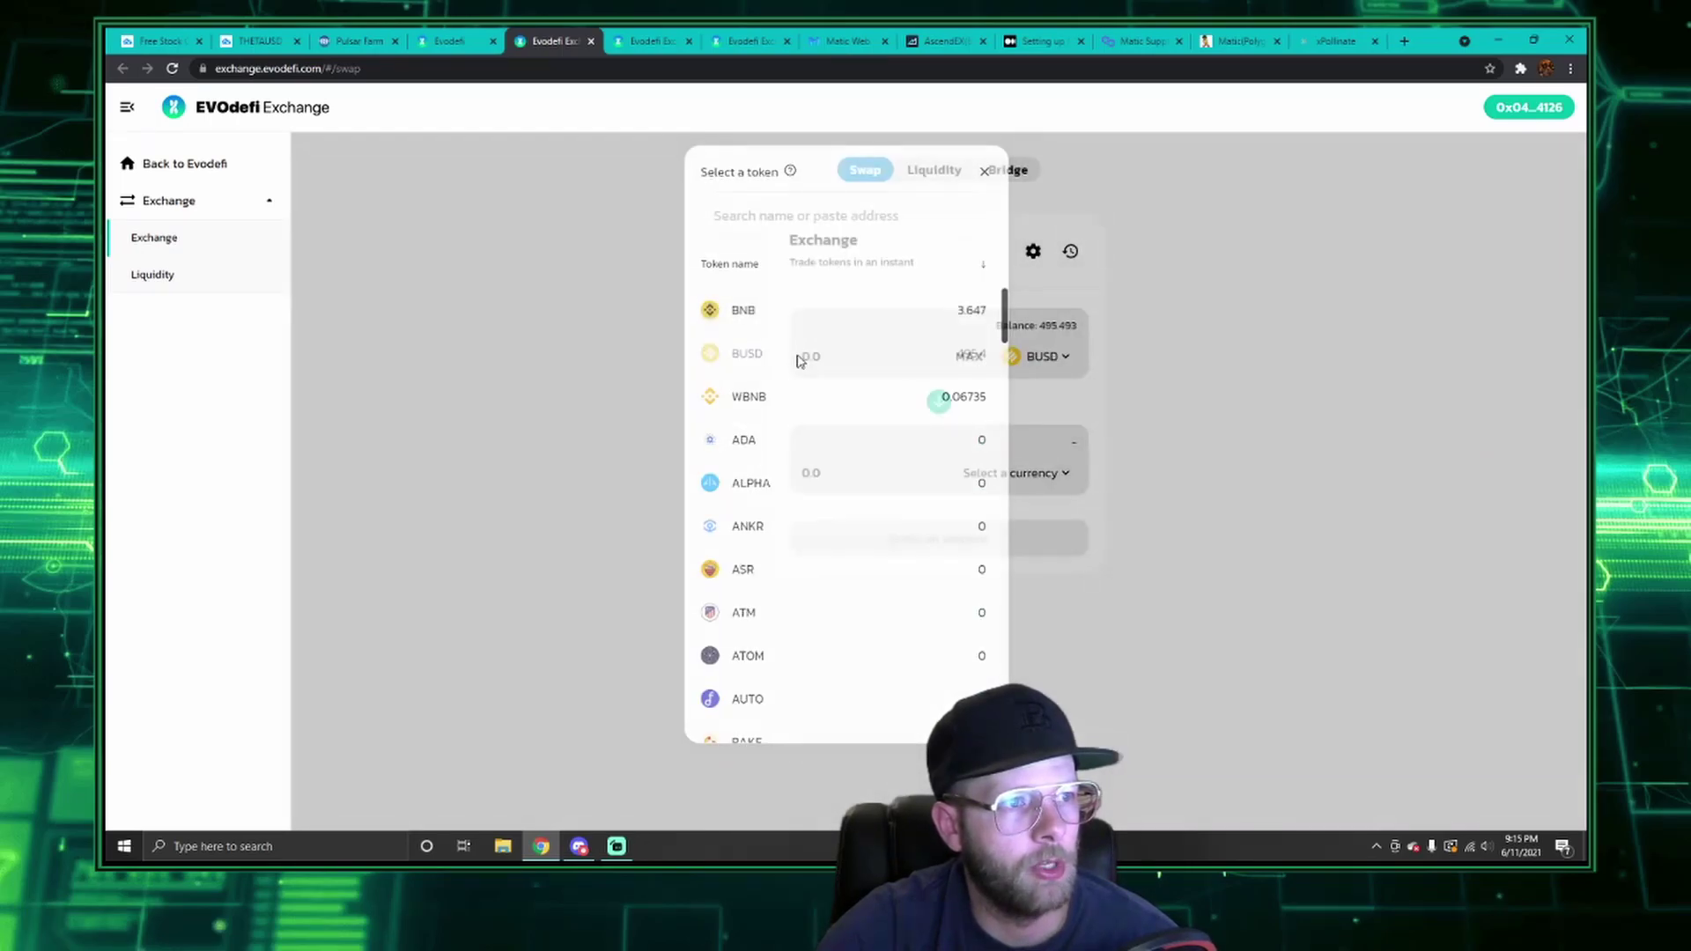
left_click(1033, 478)
left_click(805, 221)
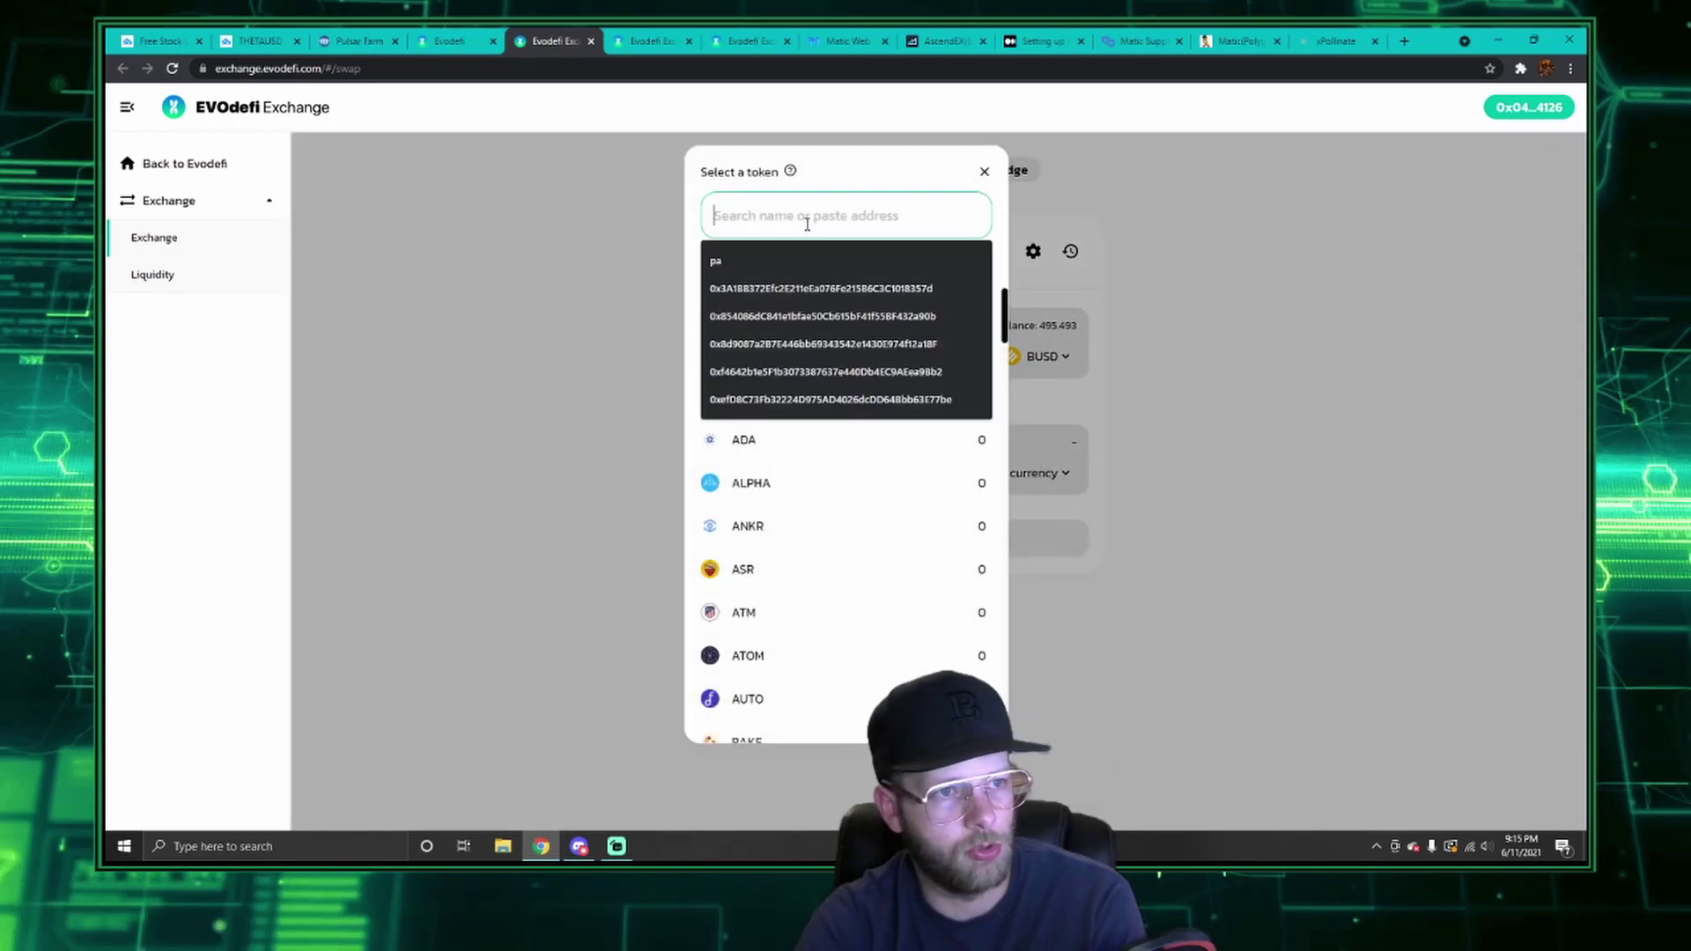
type("usdc")
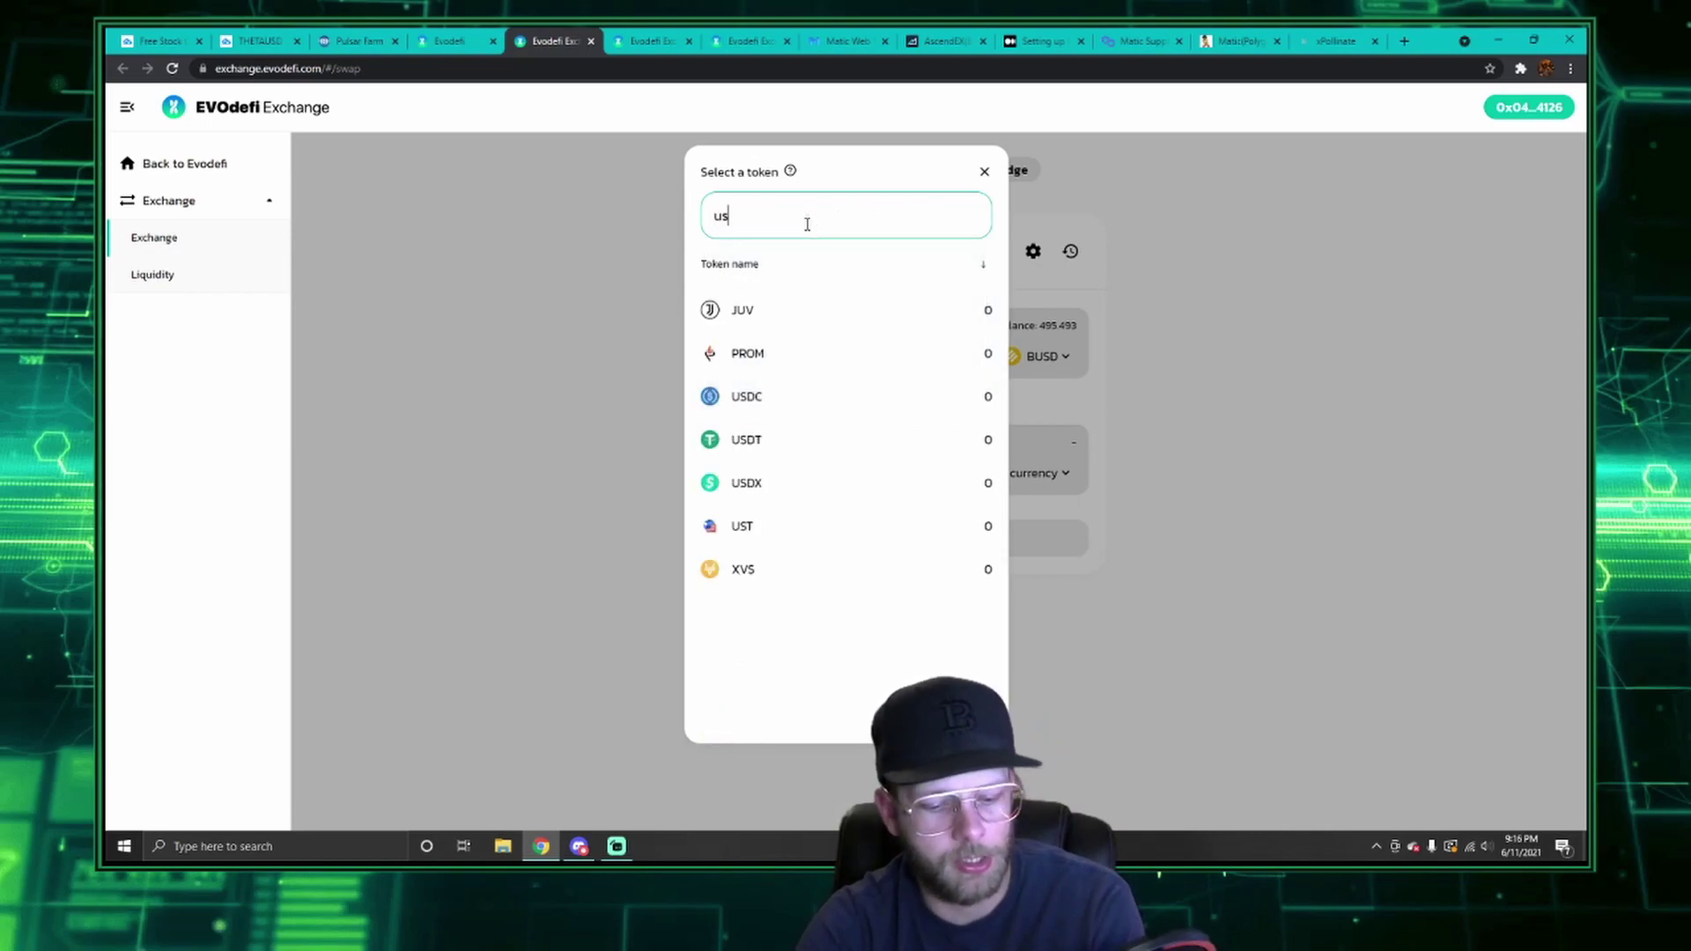
left_click(815, 310)
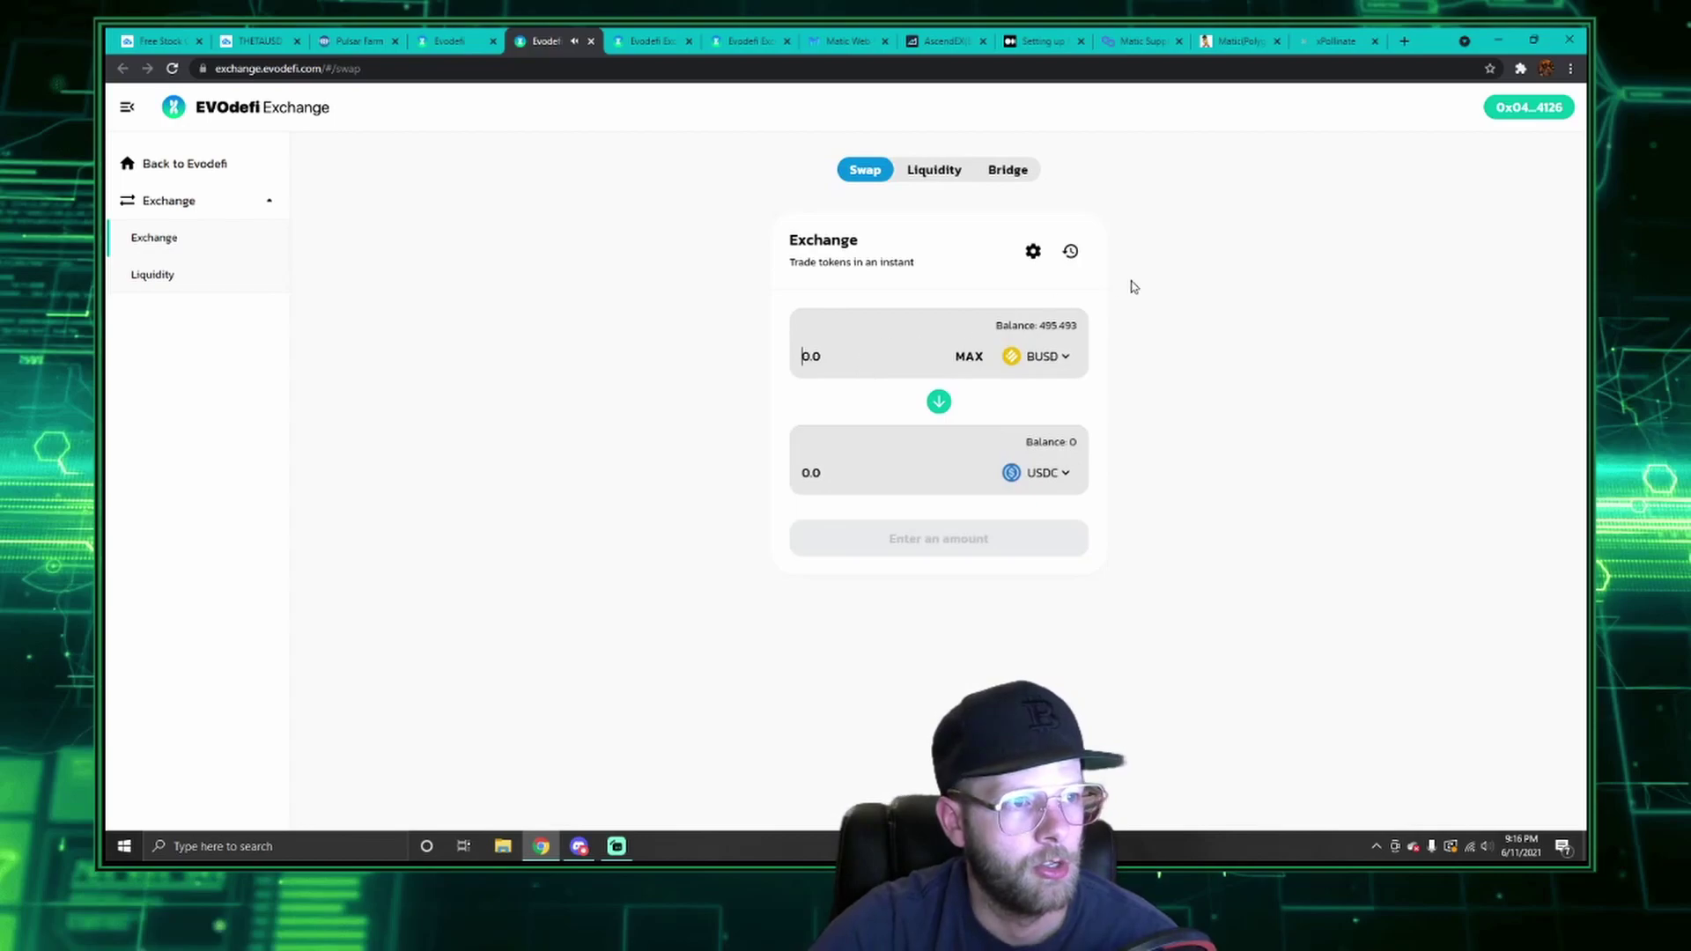
Step: Enter 50 BUSD and approve BUSD spending in MetaMask
type("50")
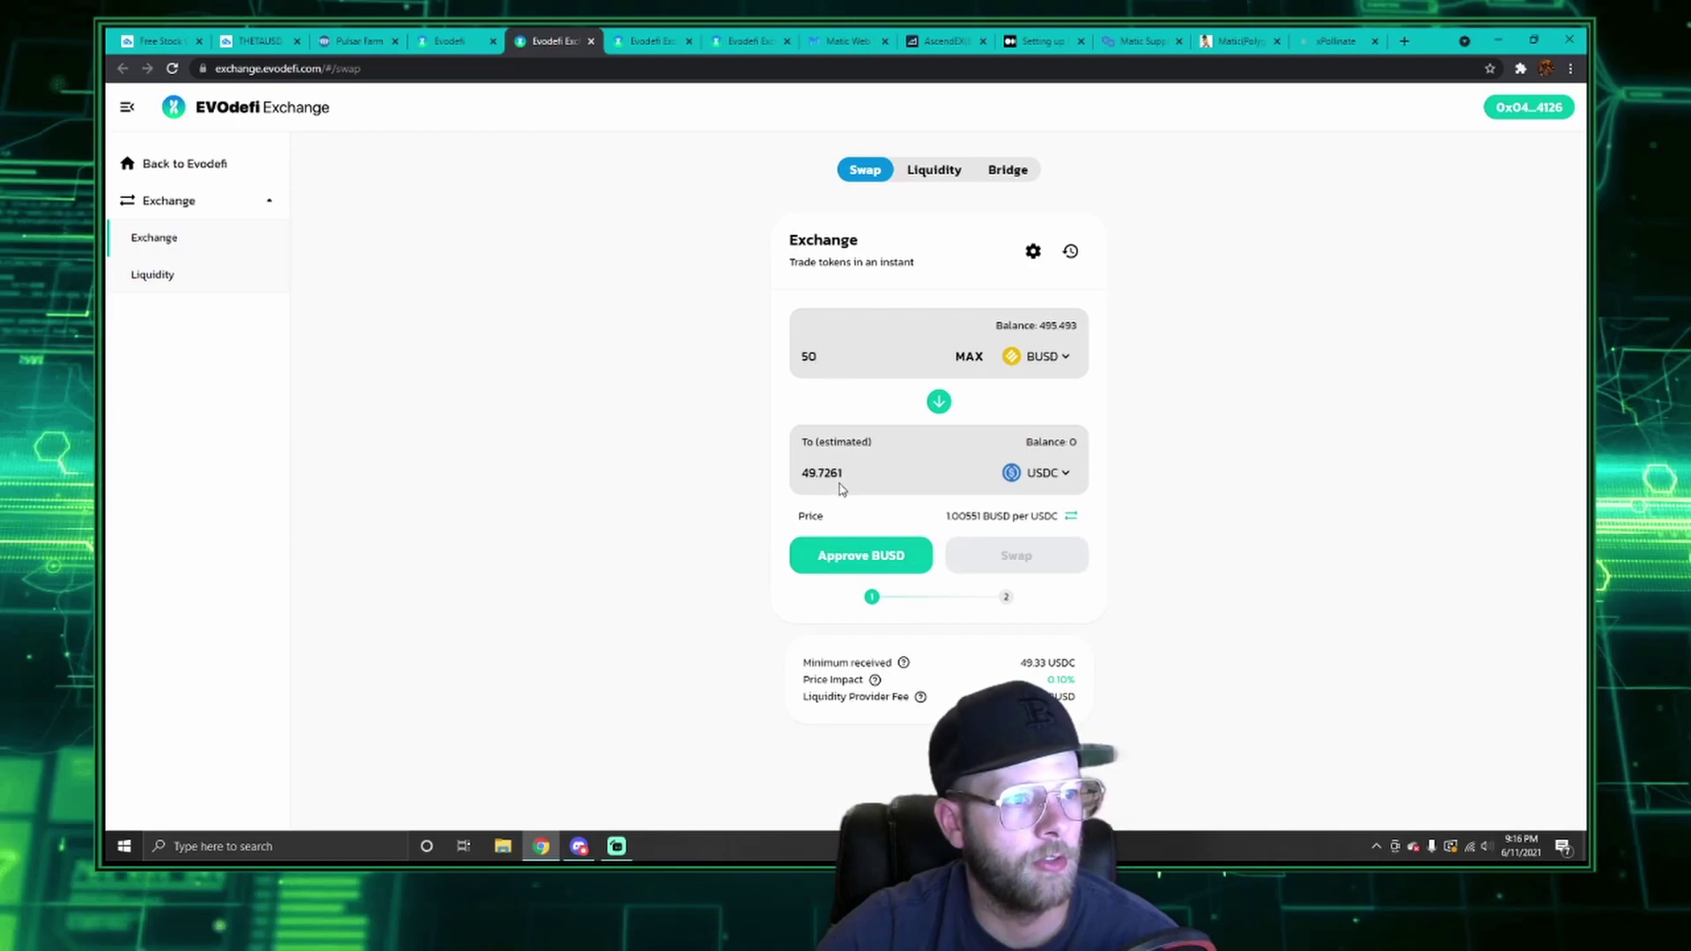
left_click(882, 553)
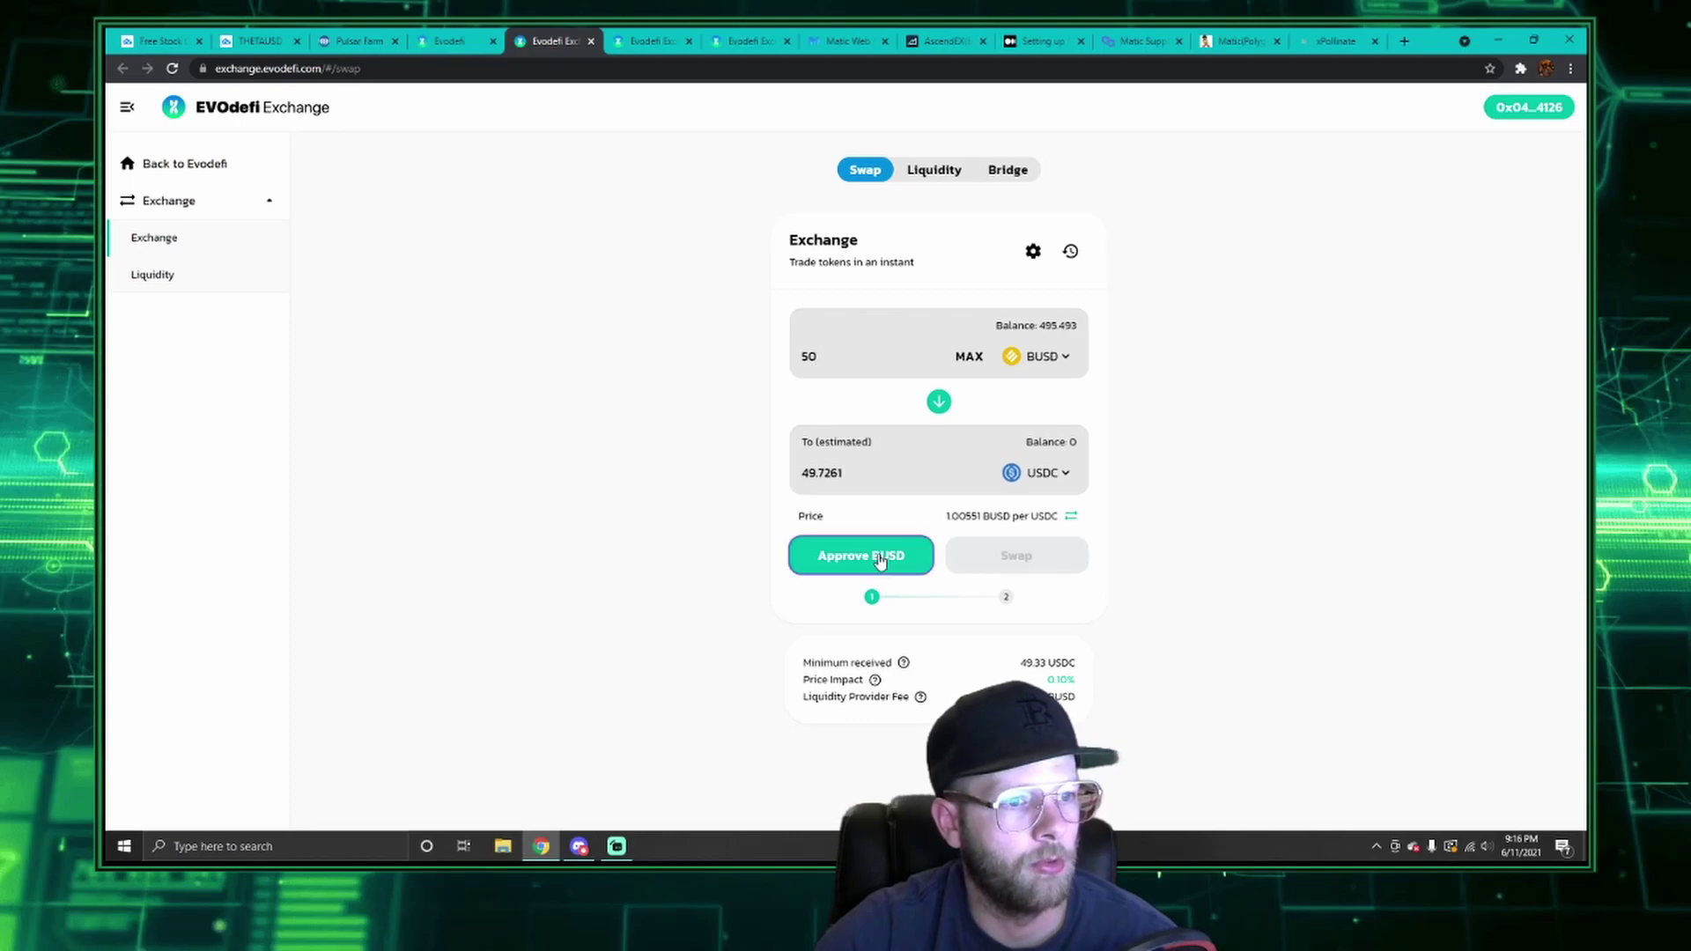
scroll(1497, 423, "down", 2)
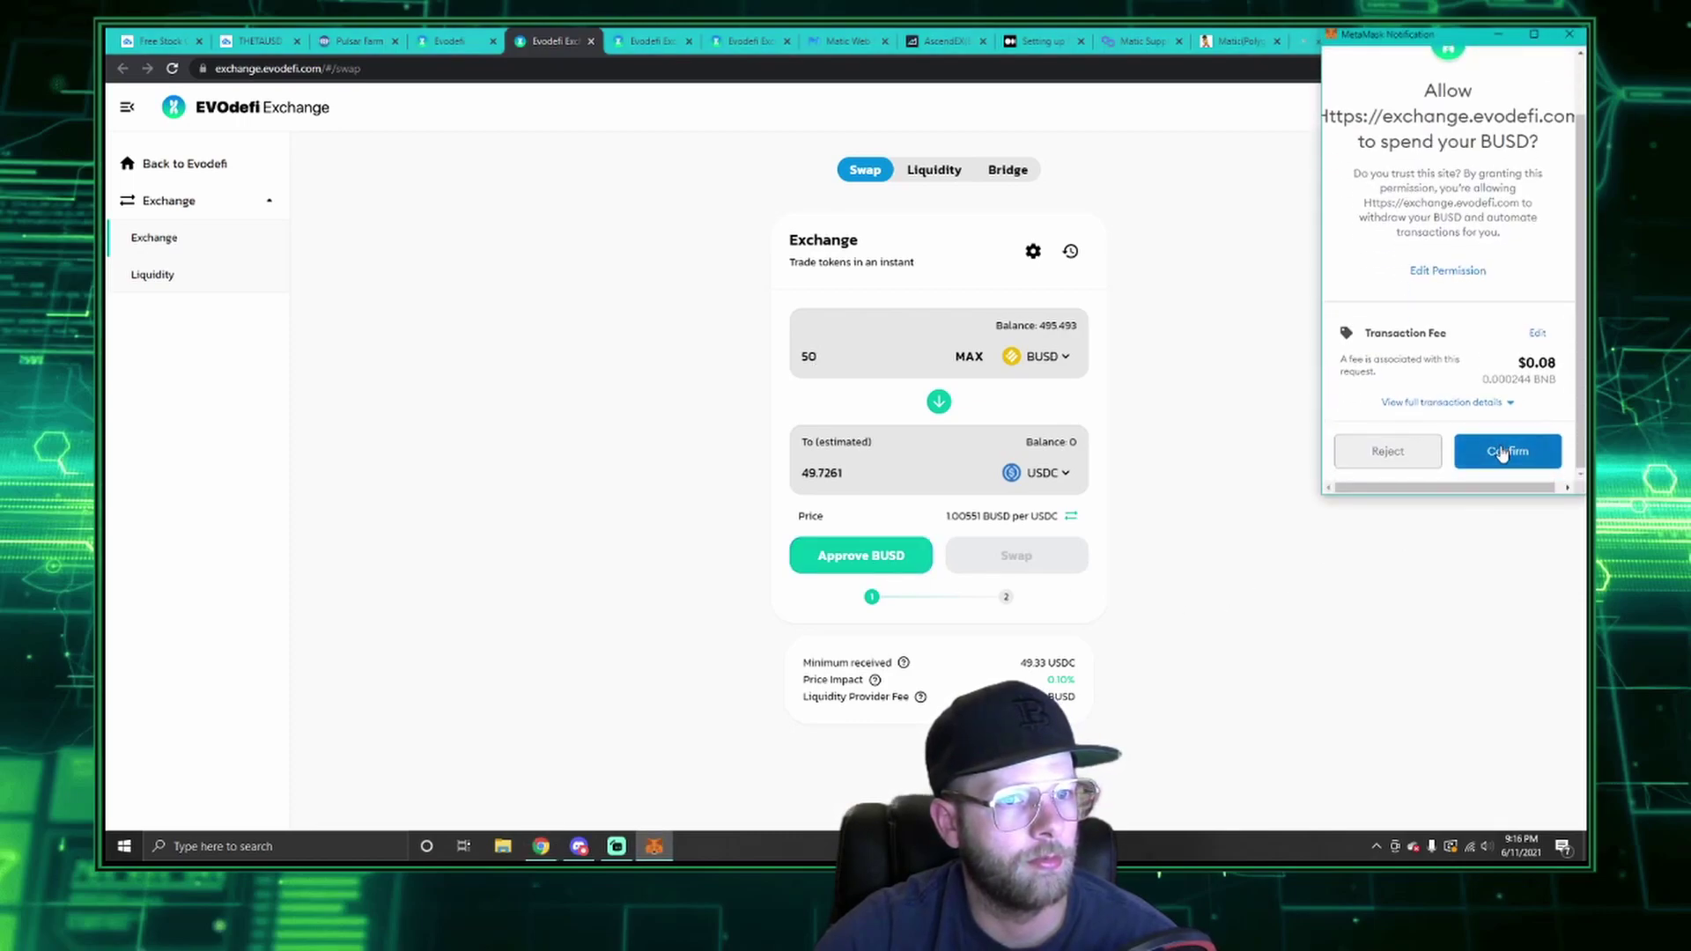
left_click(1508, 451)
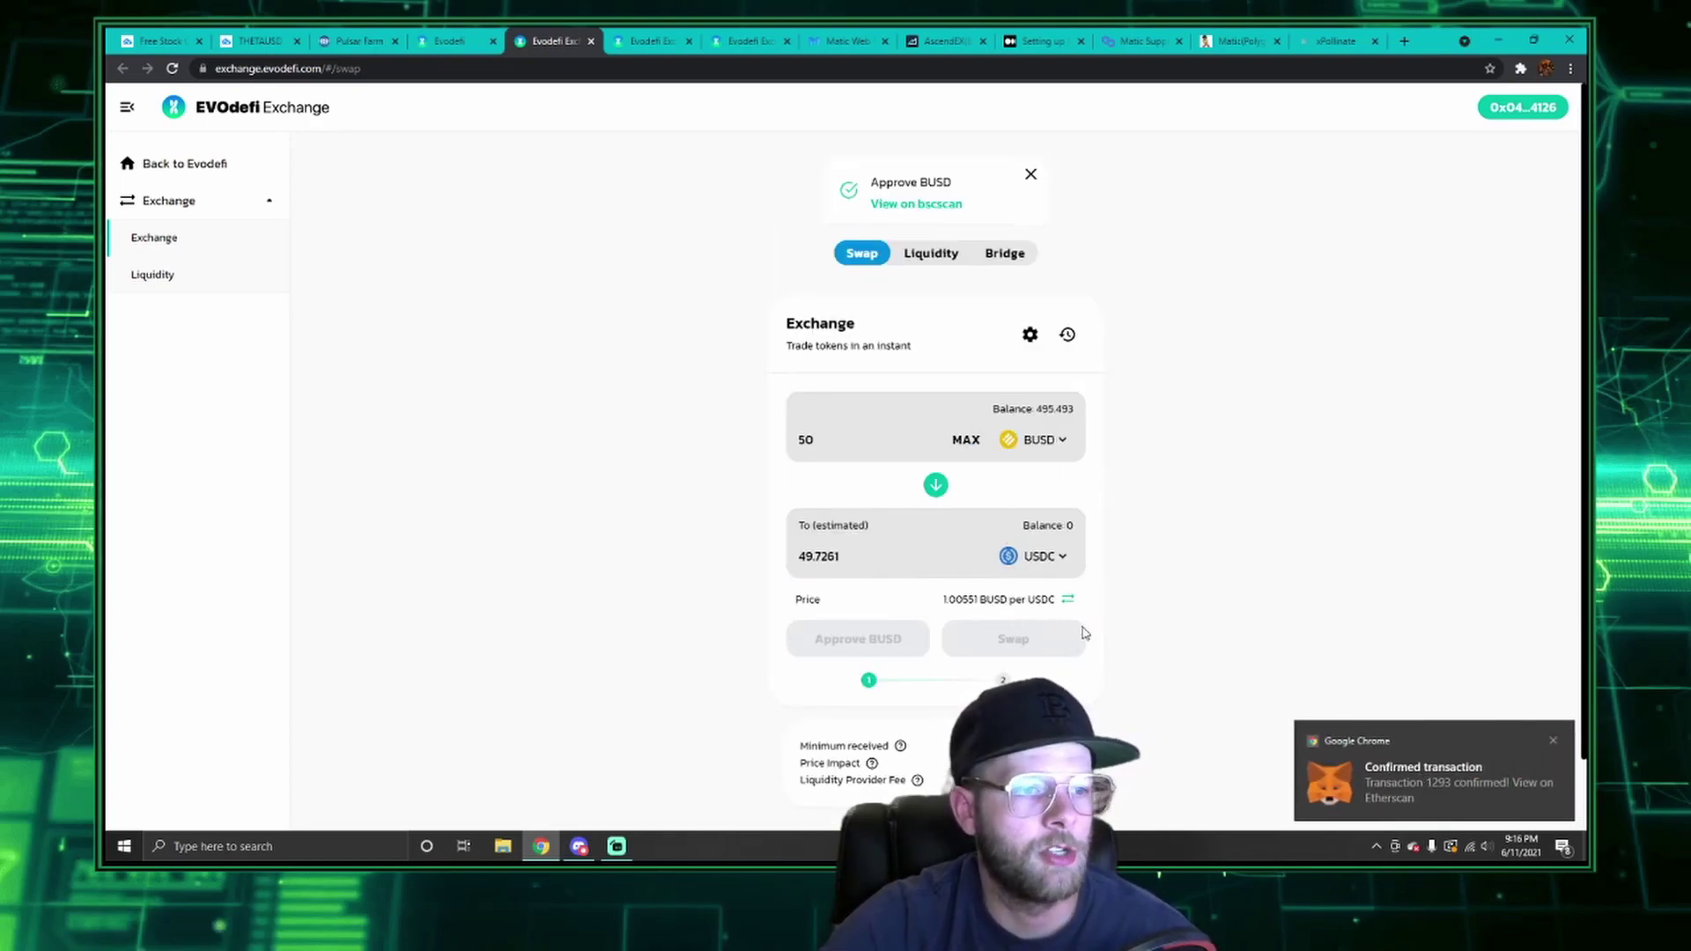
Step: Swap the 50 BUSD for about 49.7 USDC, confirming the transaction in MetaMask
left_click(1026, 647)
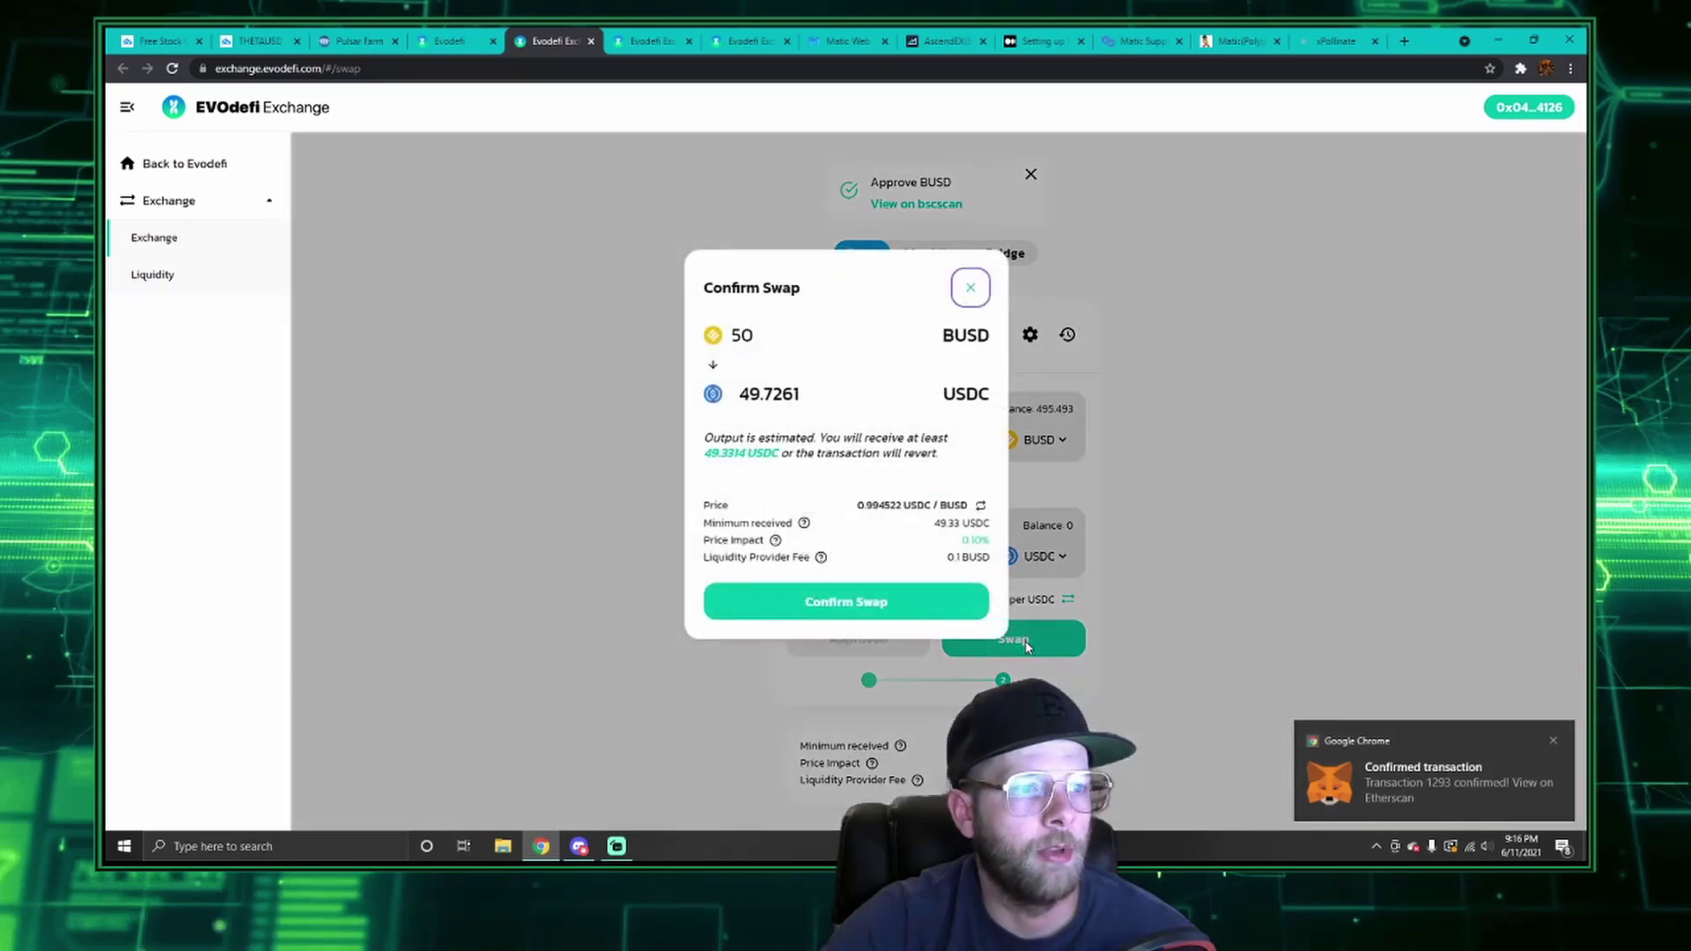
left_click(922, 612)
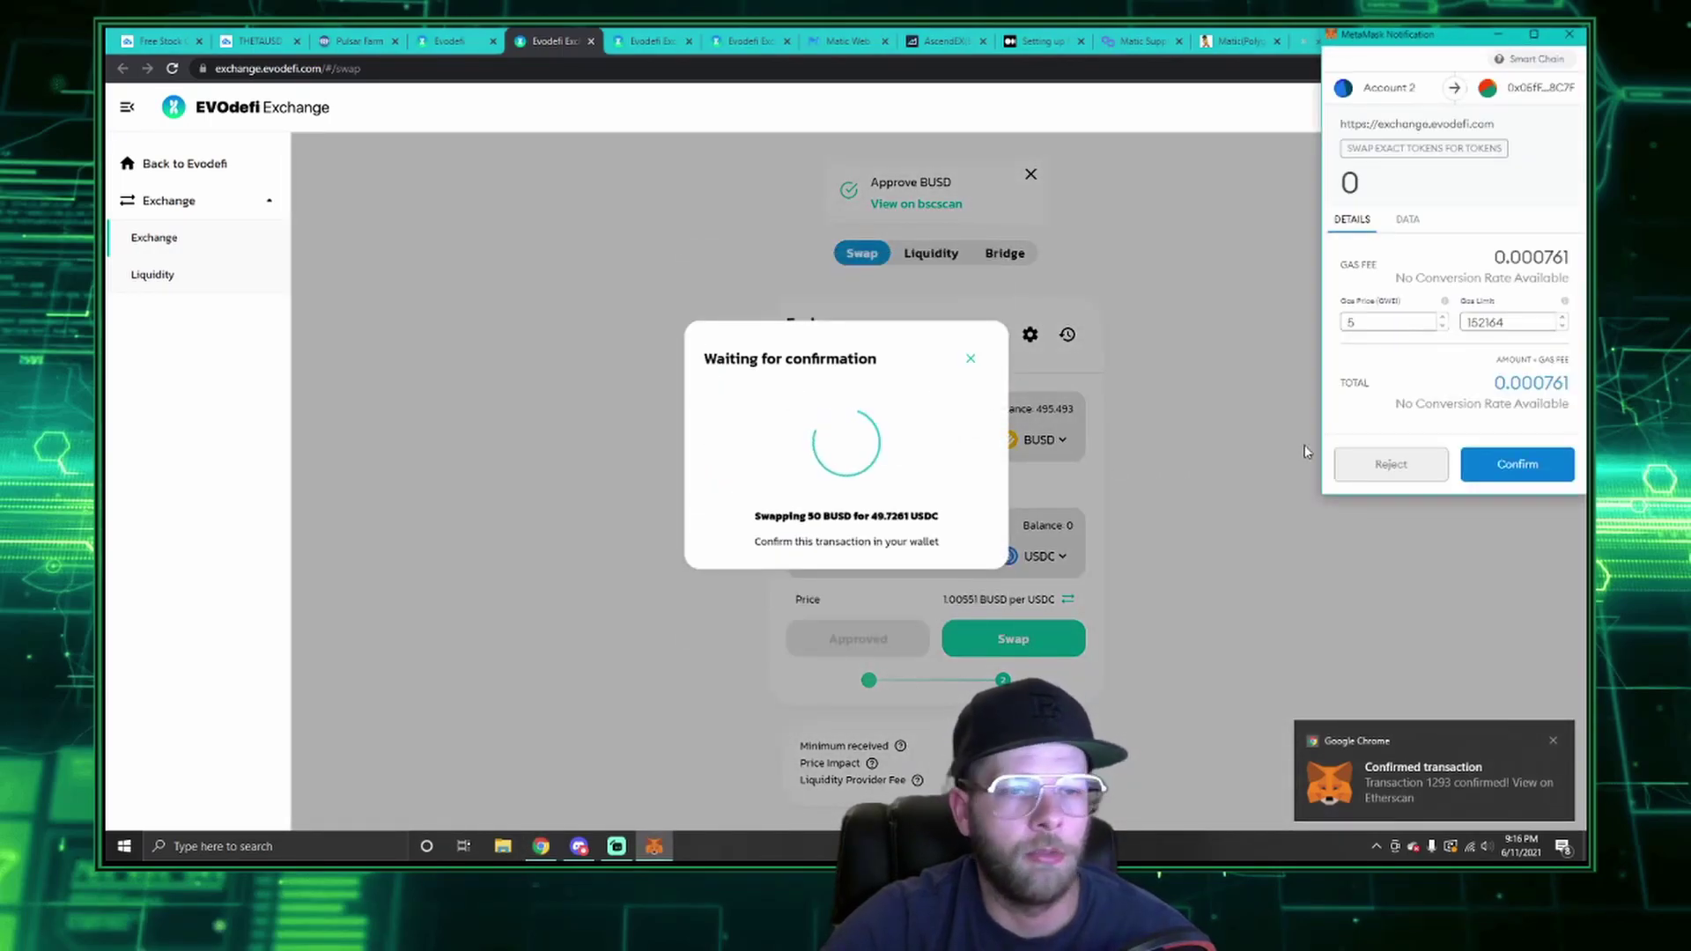
left_click(1533, 465)
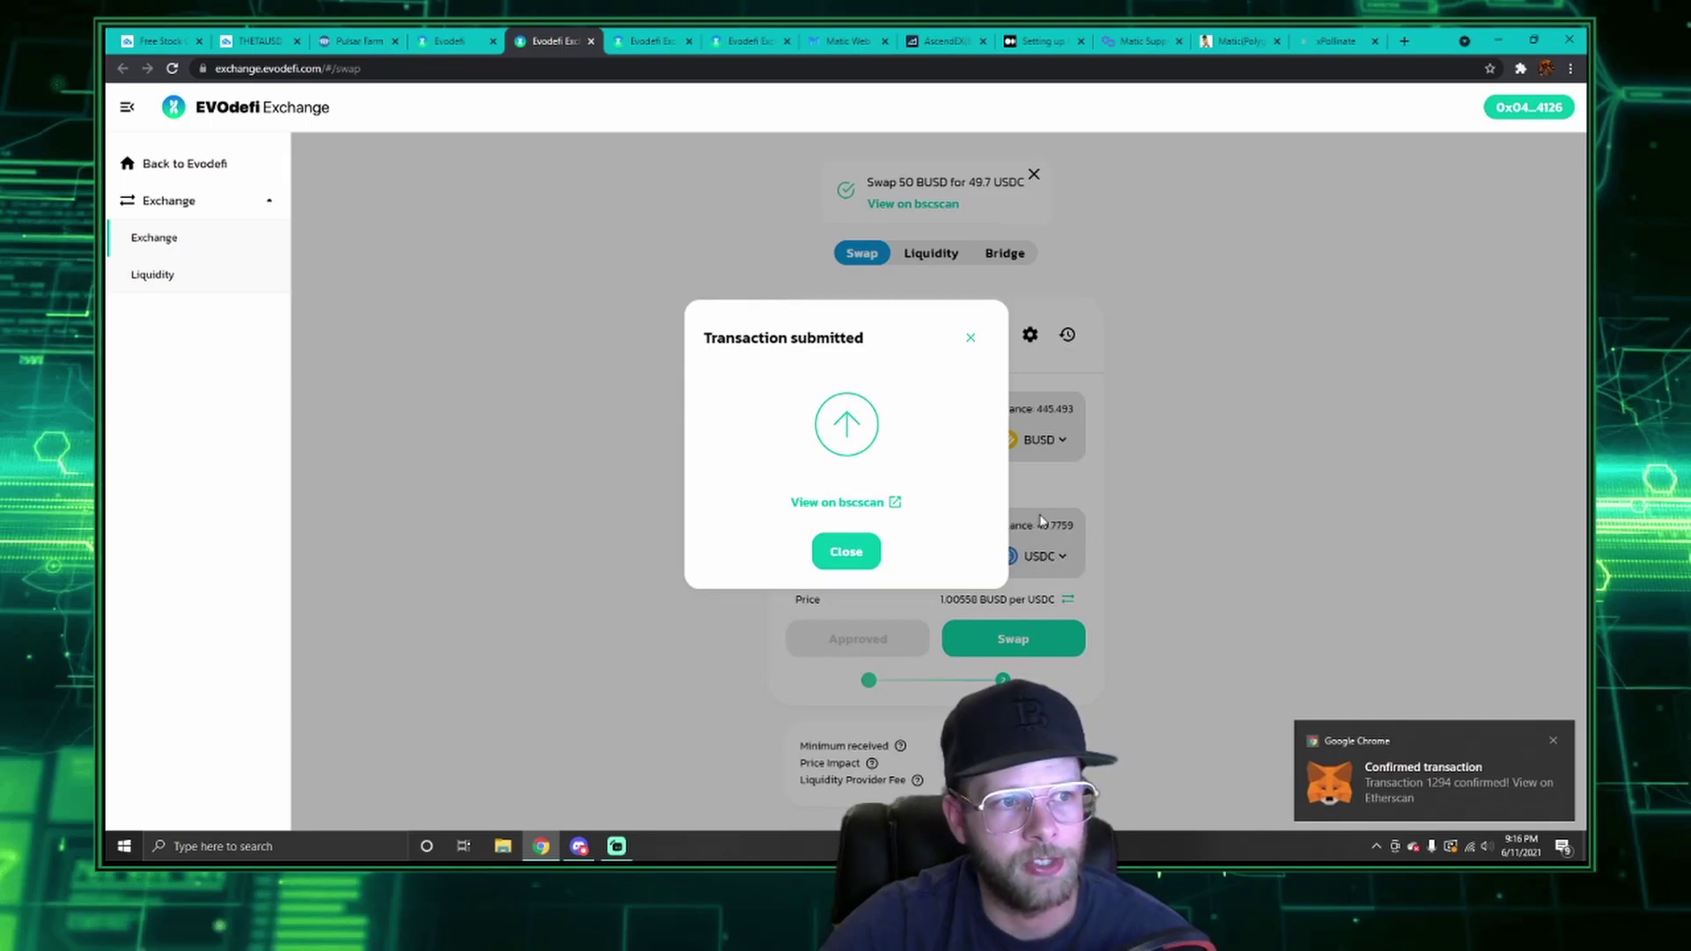
left_click(850, 553)
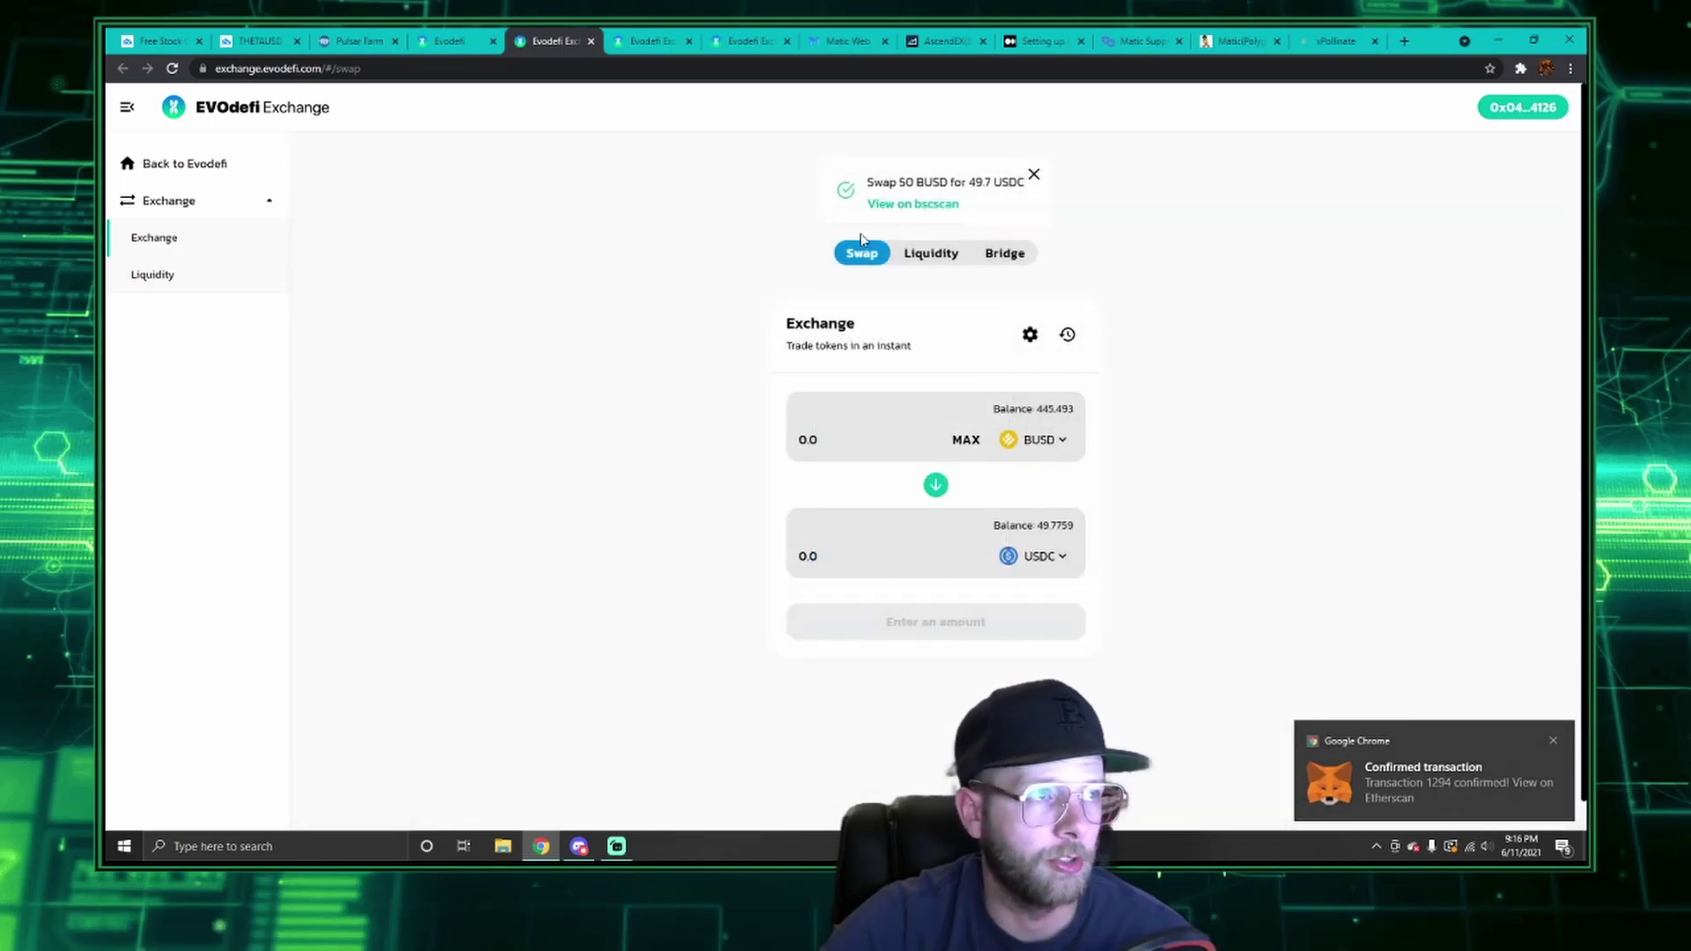
left_click(449, 41)
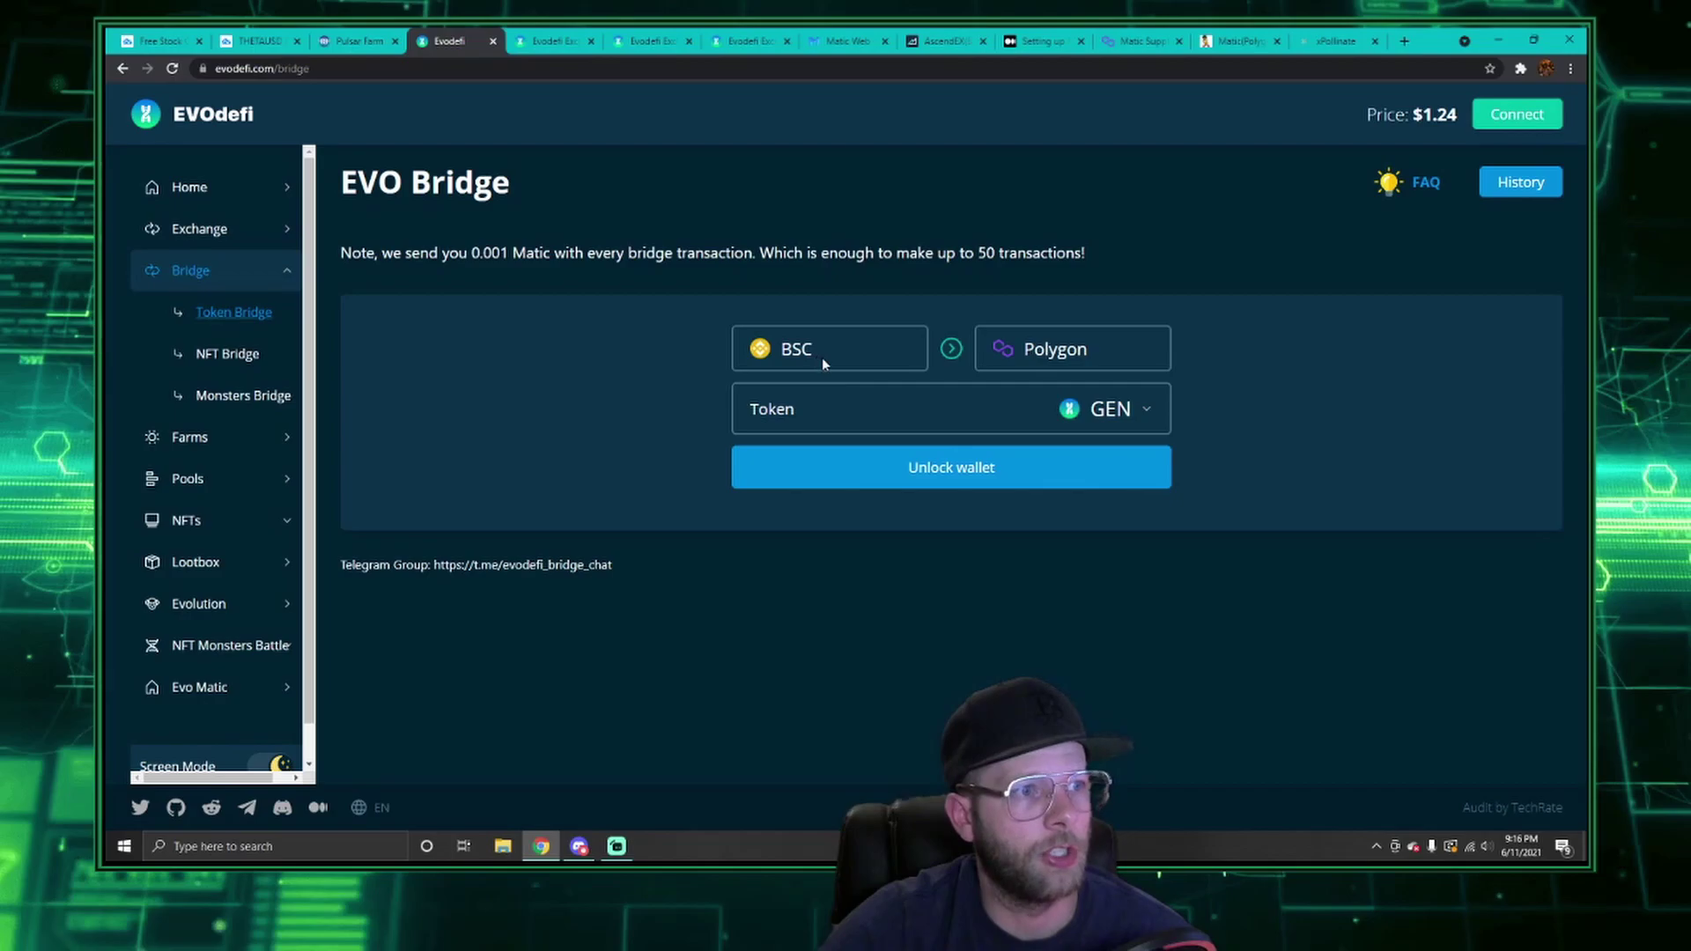
Step: Connect the wallet on the EVO Bridge, select USDC and fill in the maximum 49.78 USDC
left_click(1122, 420)
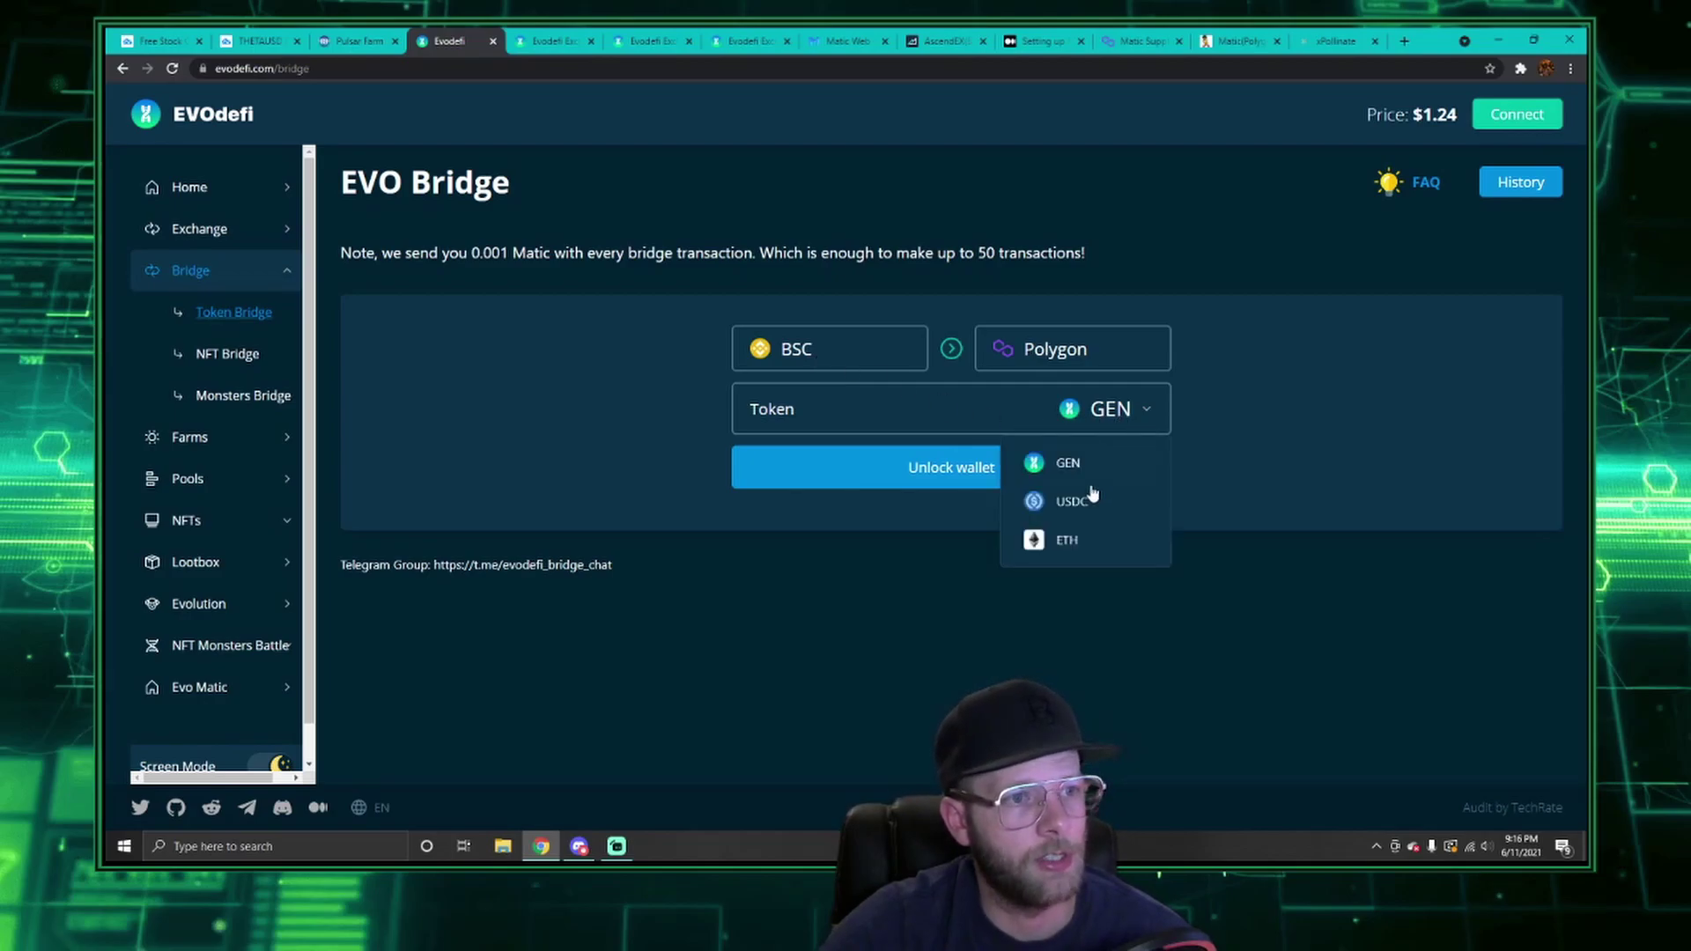
left_click(1078, 502)
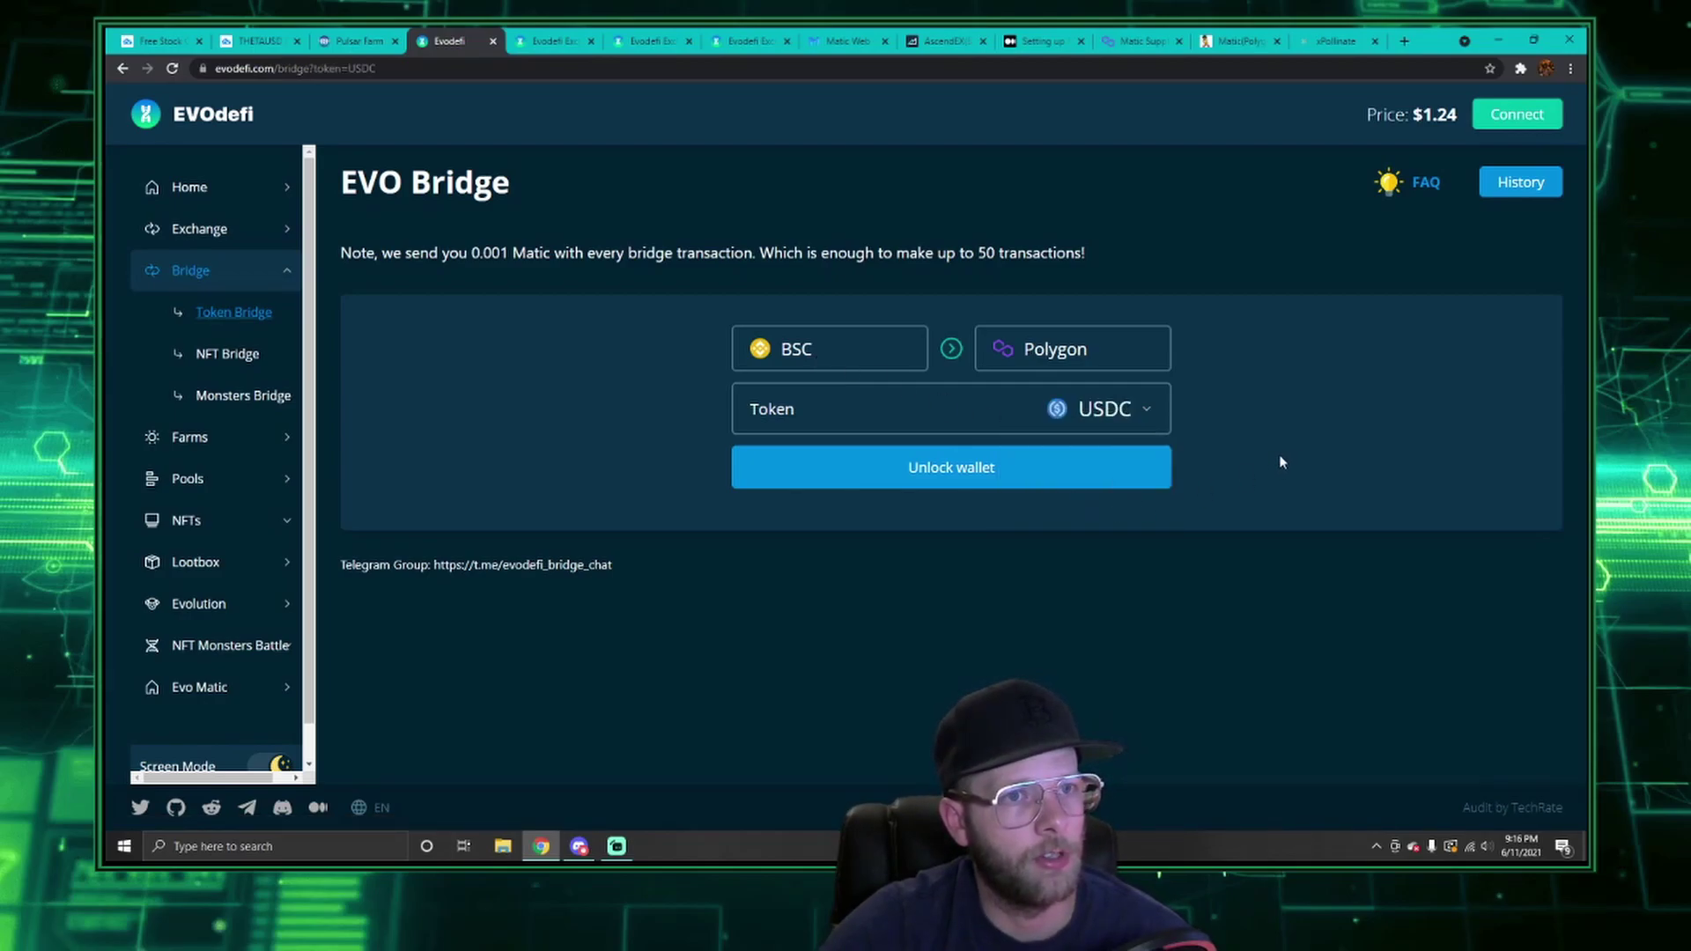
left_click(1510, 115)
left_click(940, 293)
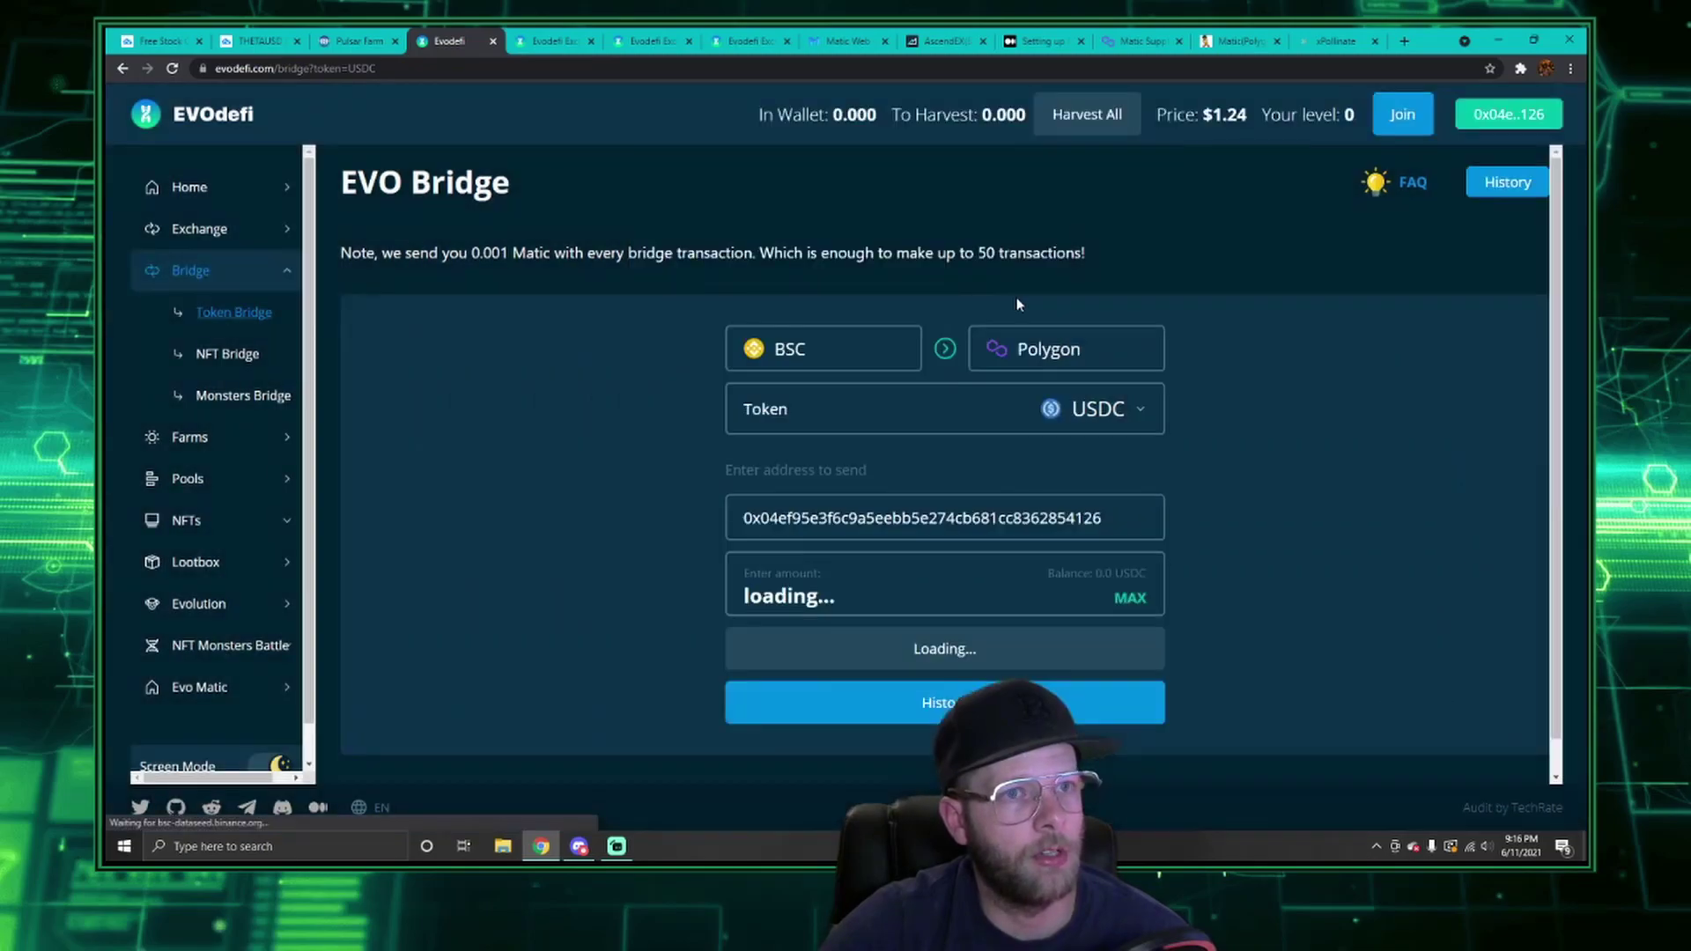
scroll(1222, 390, "down", 1)
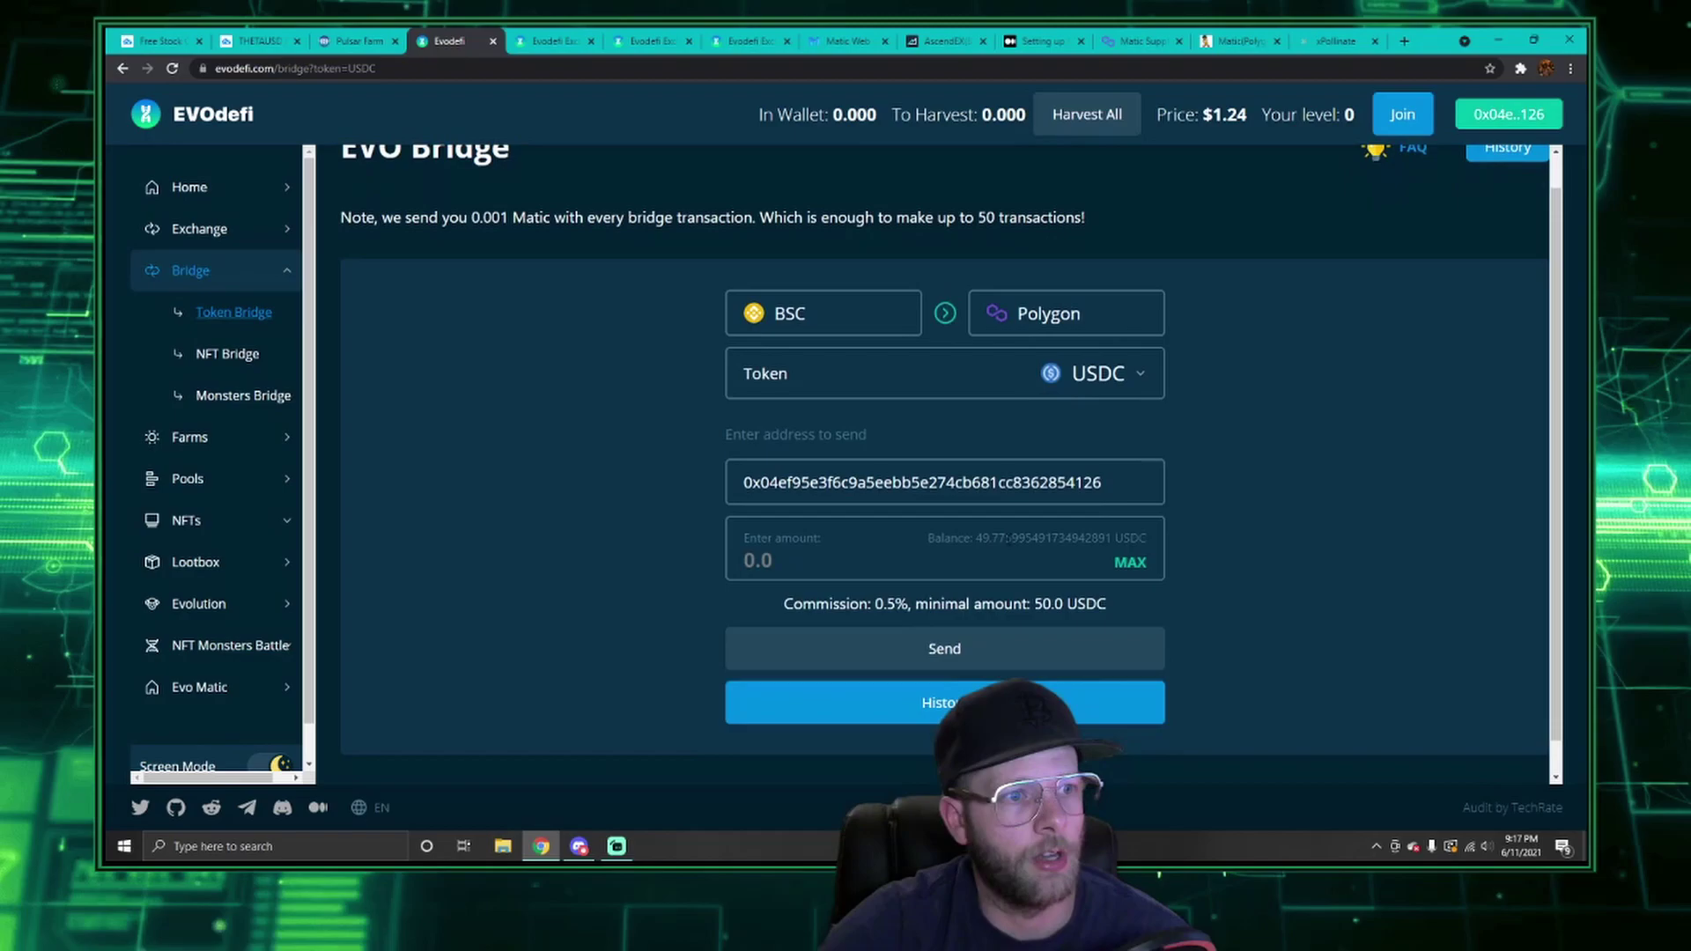
left_click(1128, 563)
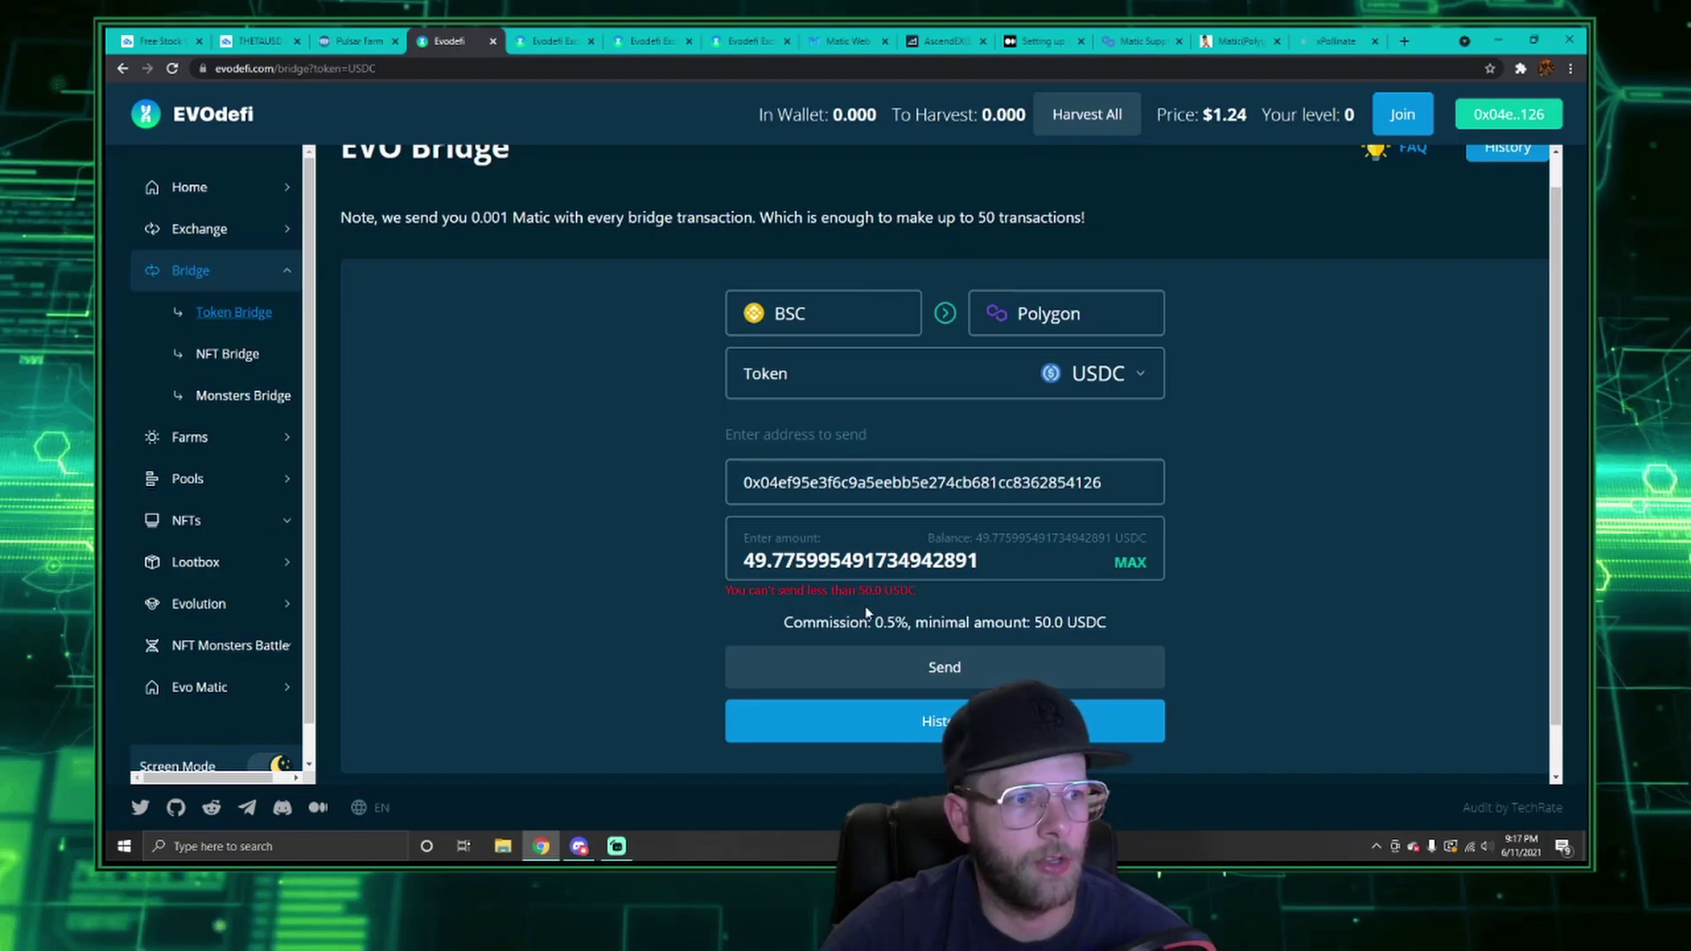
left_click(555, 37)
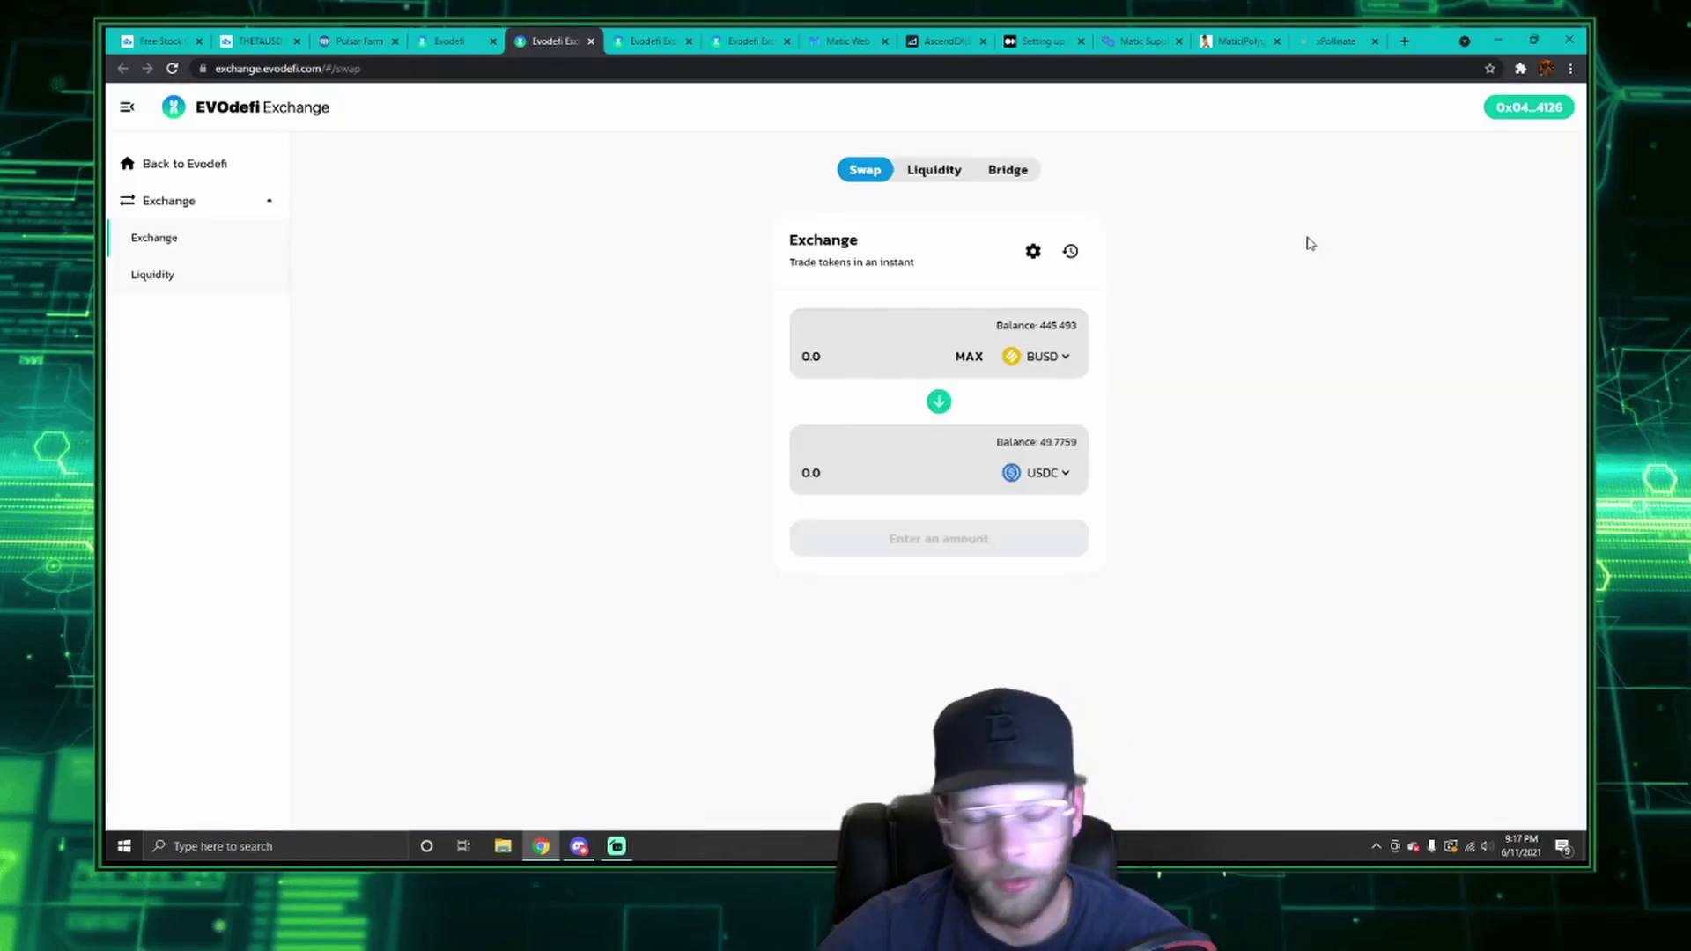
Step: Swap 45 BUSD for about 44.7 USDC and confirm the transaction in MetaMask
type("45")
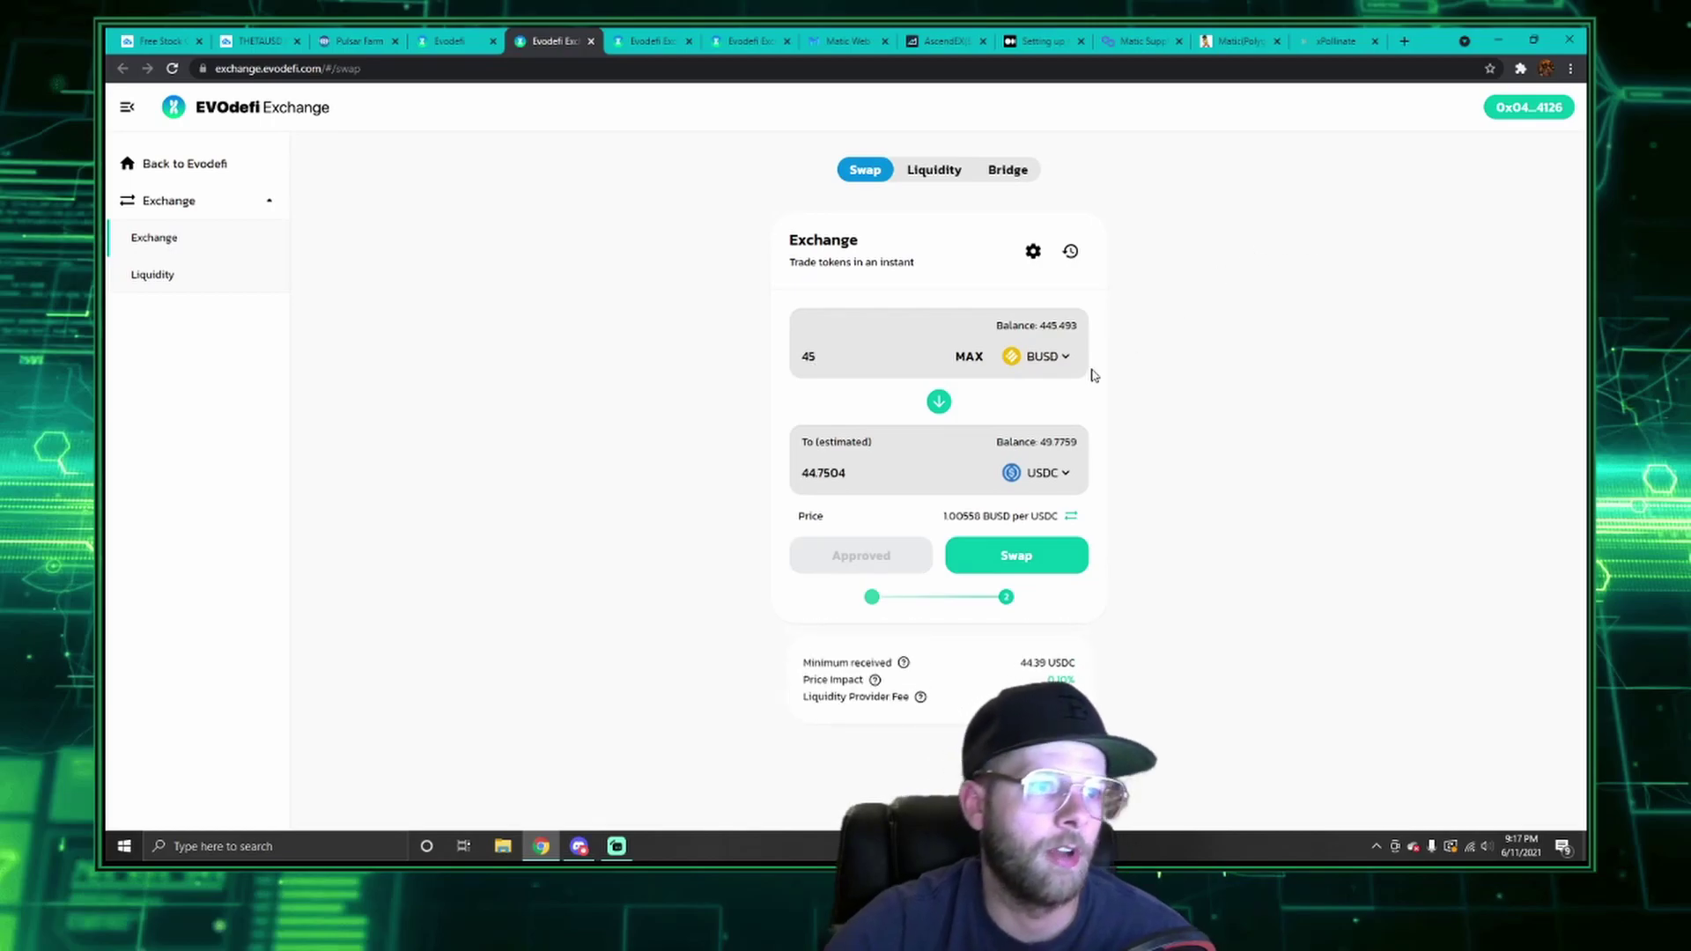
left_click(1013, 558)
left_click(905, 604)
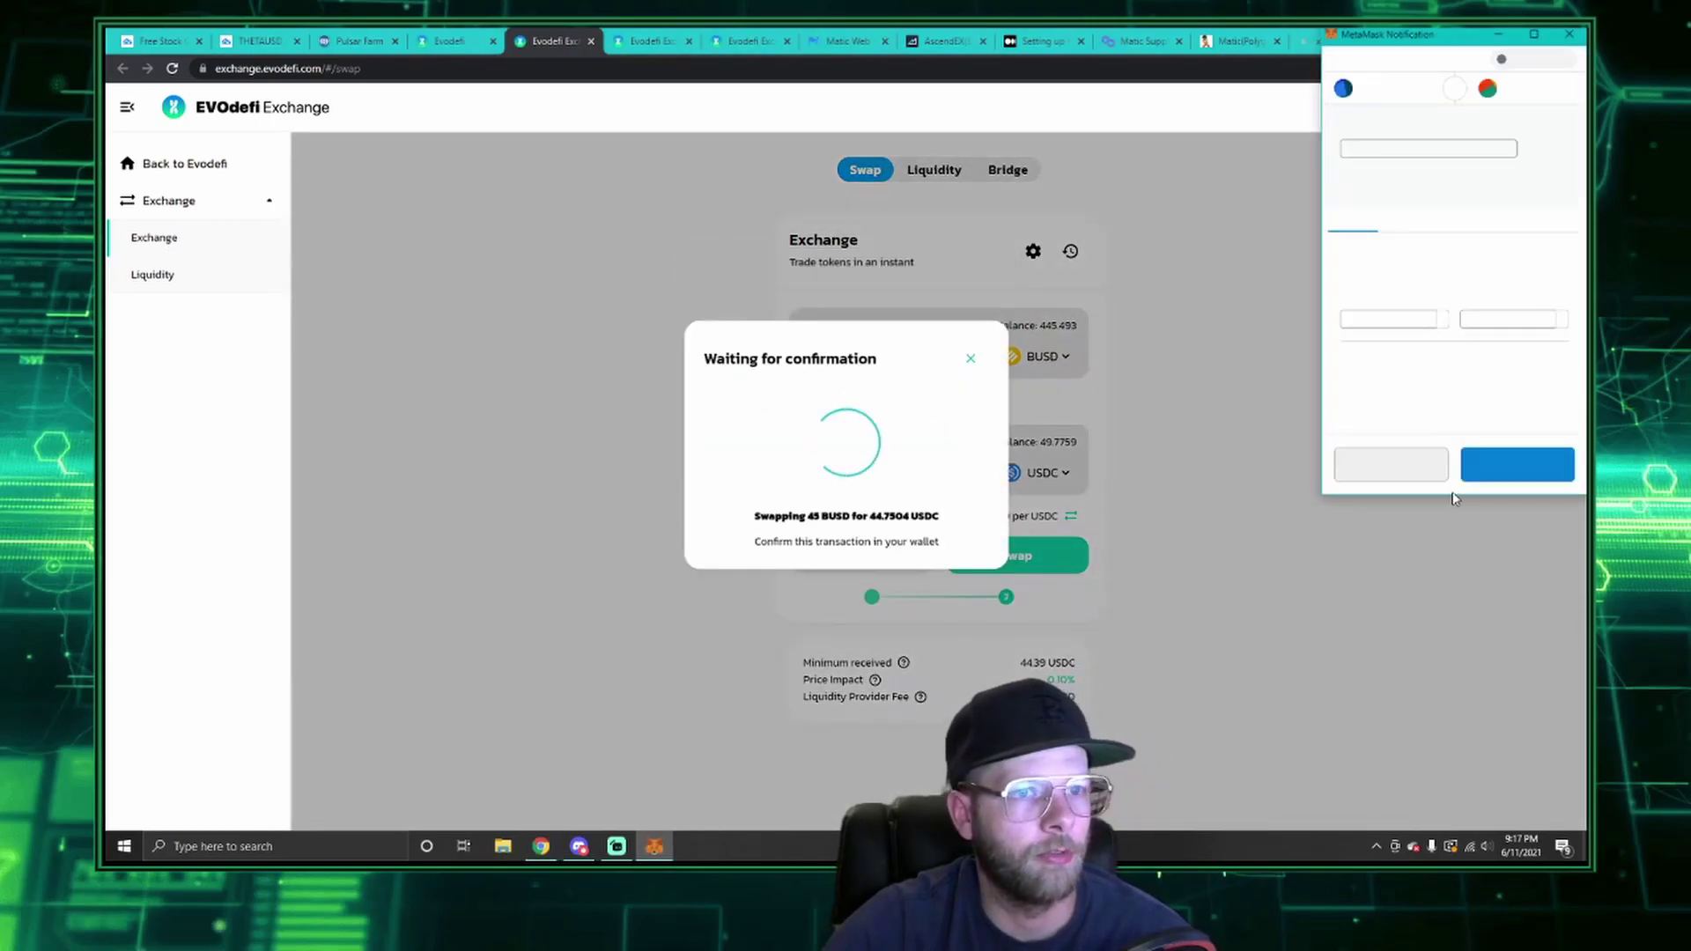
left_click(1515, 466)
left_click(846, 552)
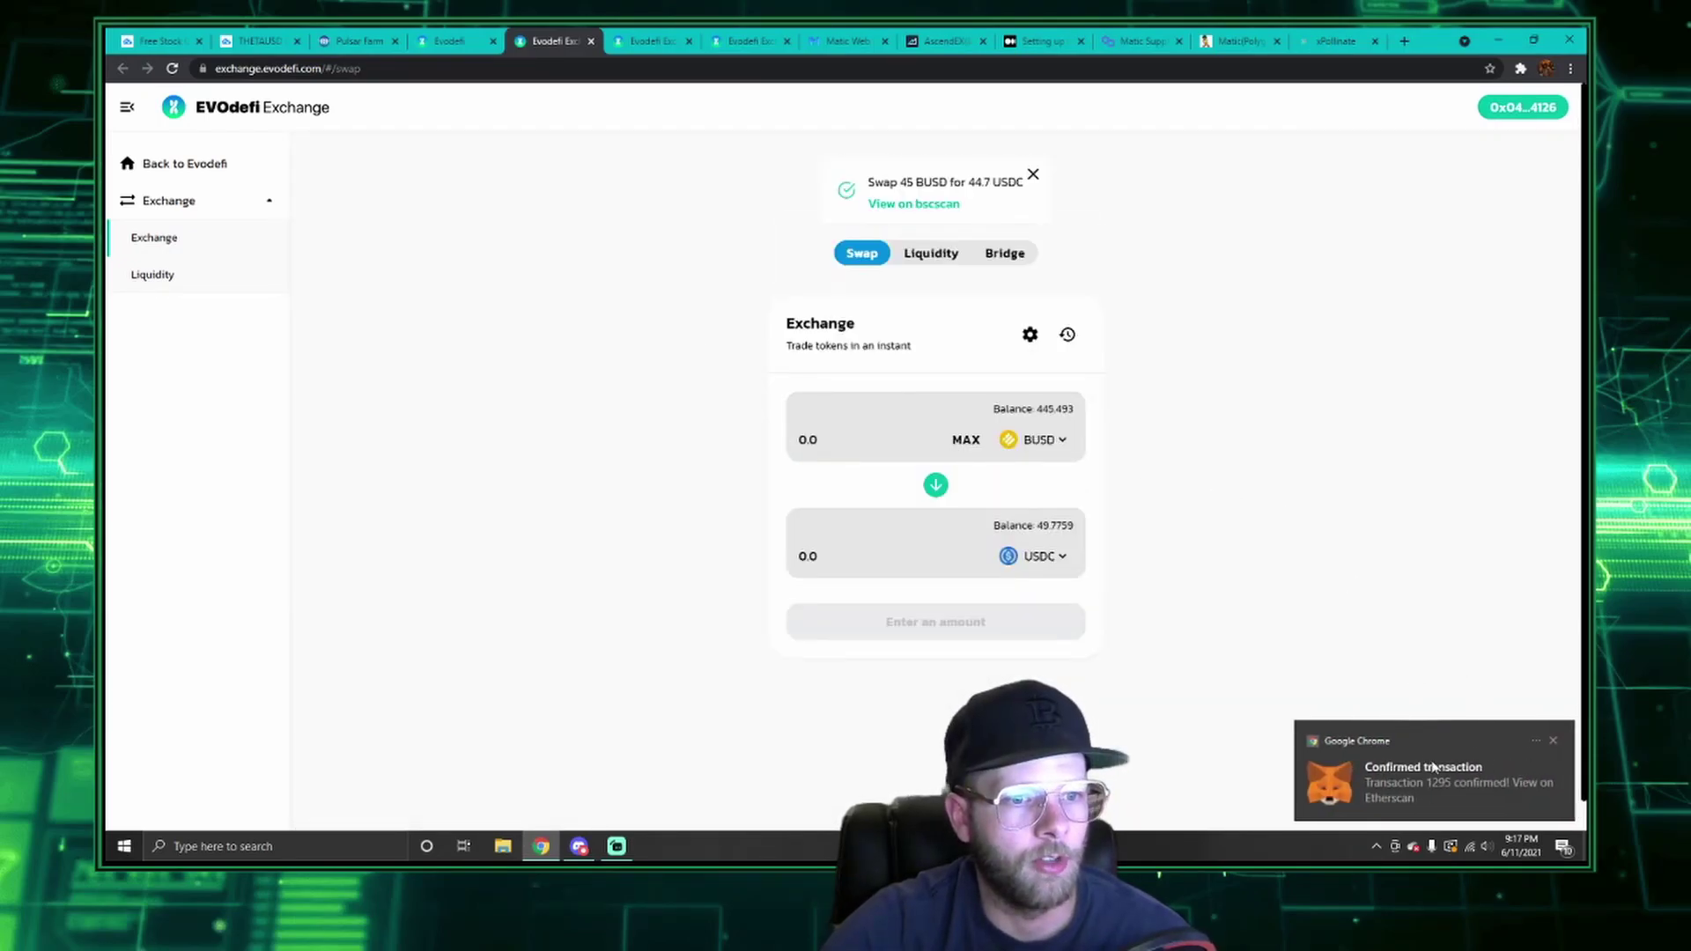
Step: Reload the EVO Token Bridge, select USDC and fill in the full 94.57 USDC balance
left_click(467, 41)
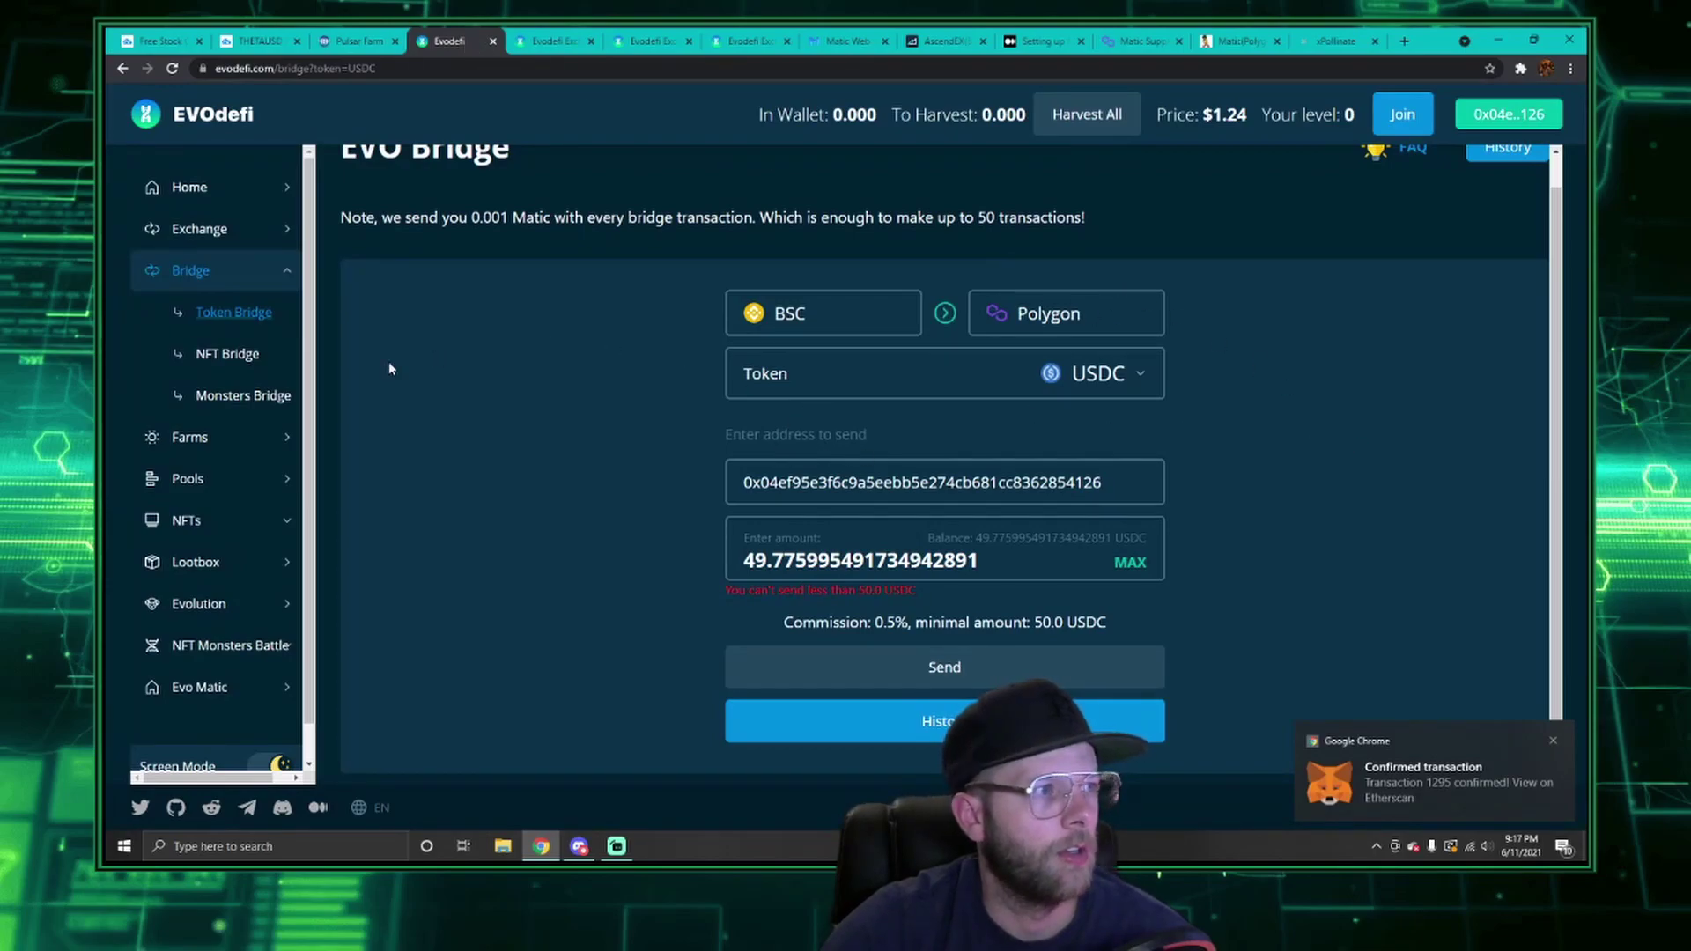
left_click(257, 310)
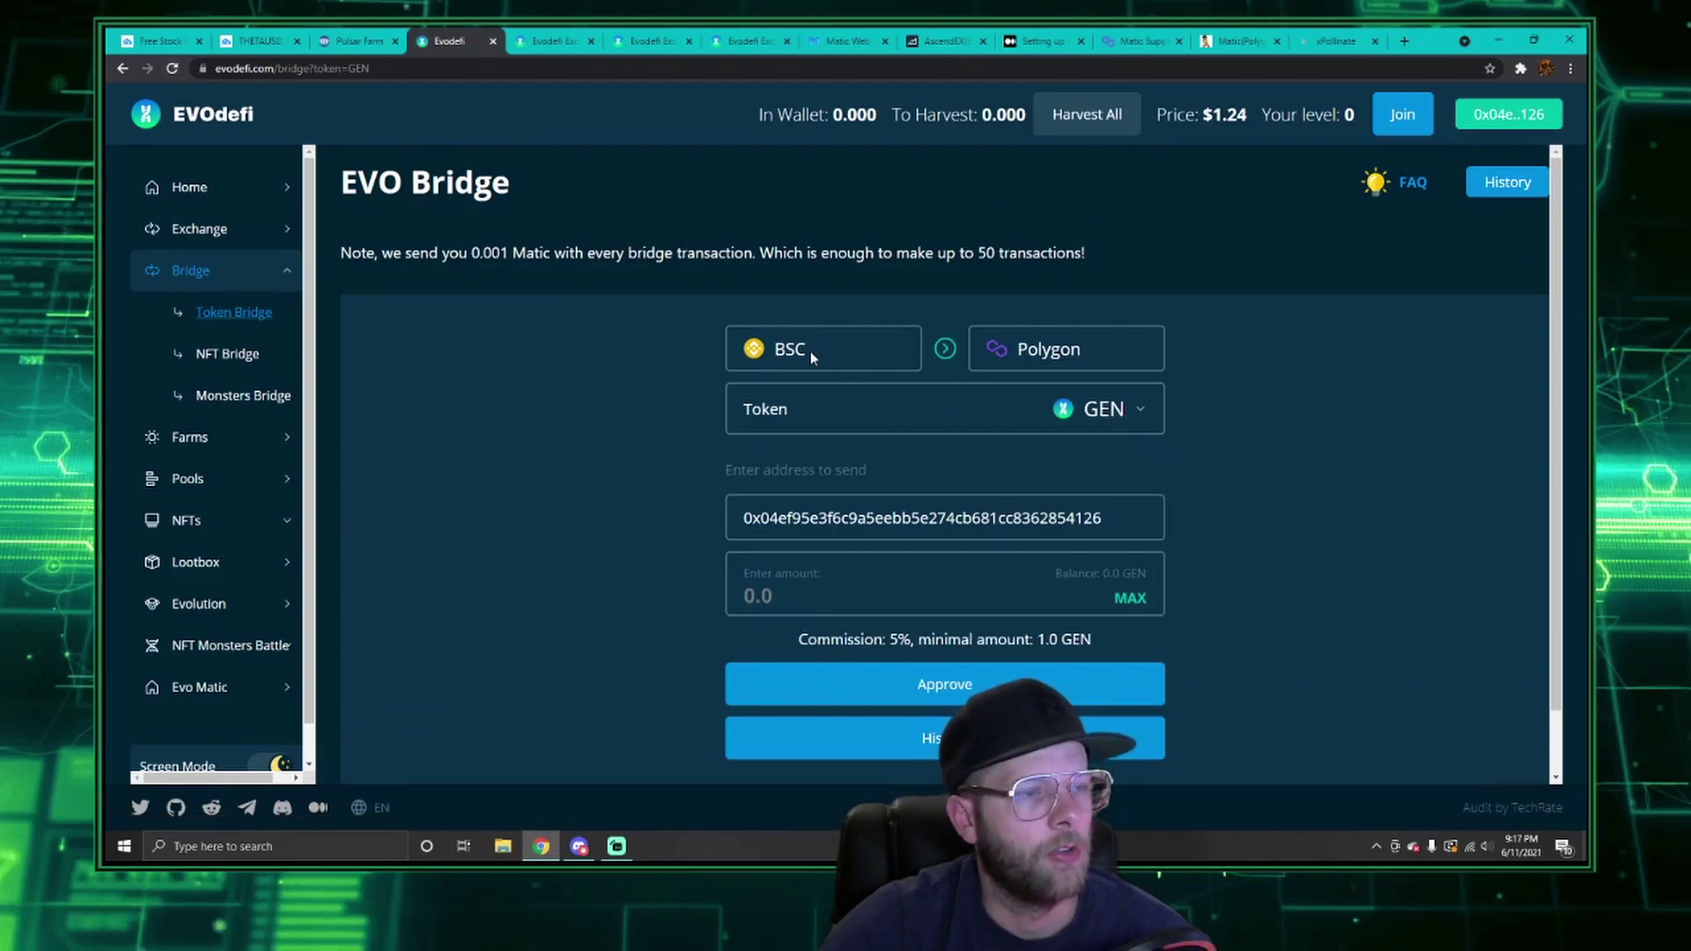
left_click(1119, 414)
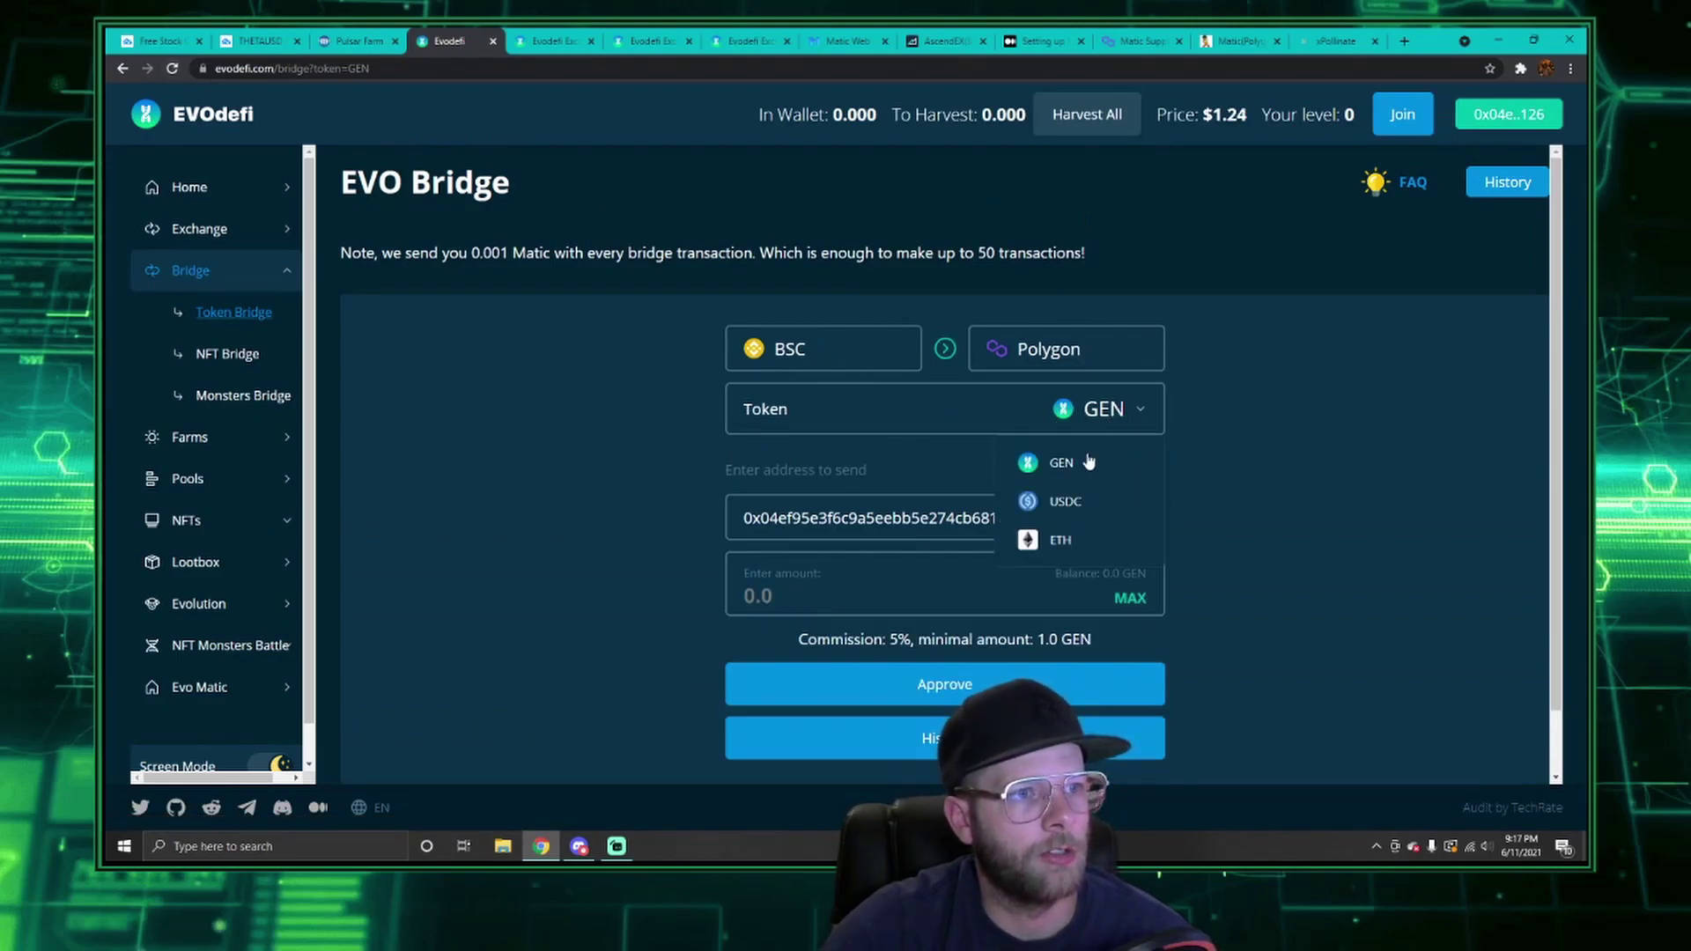
left_click(1075, 495)
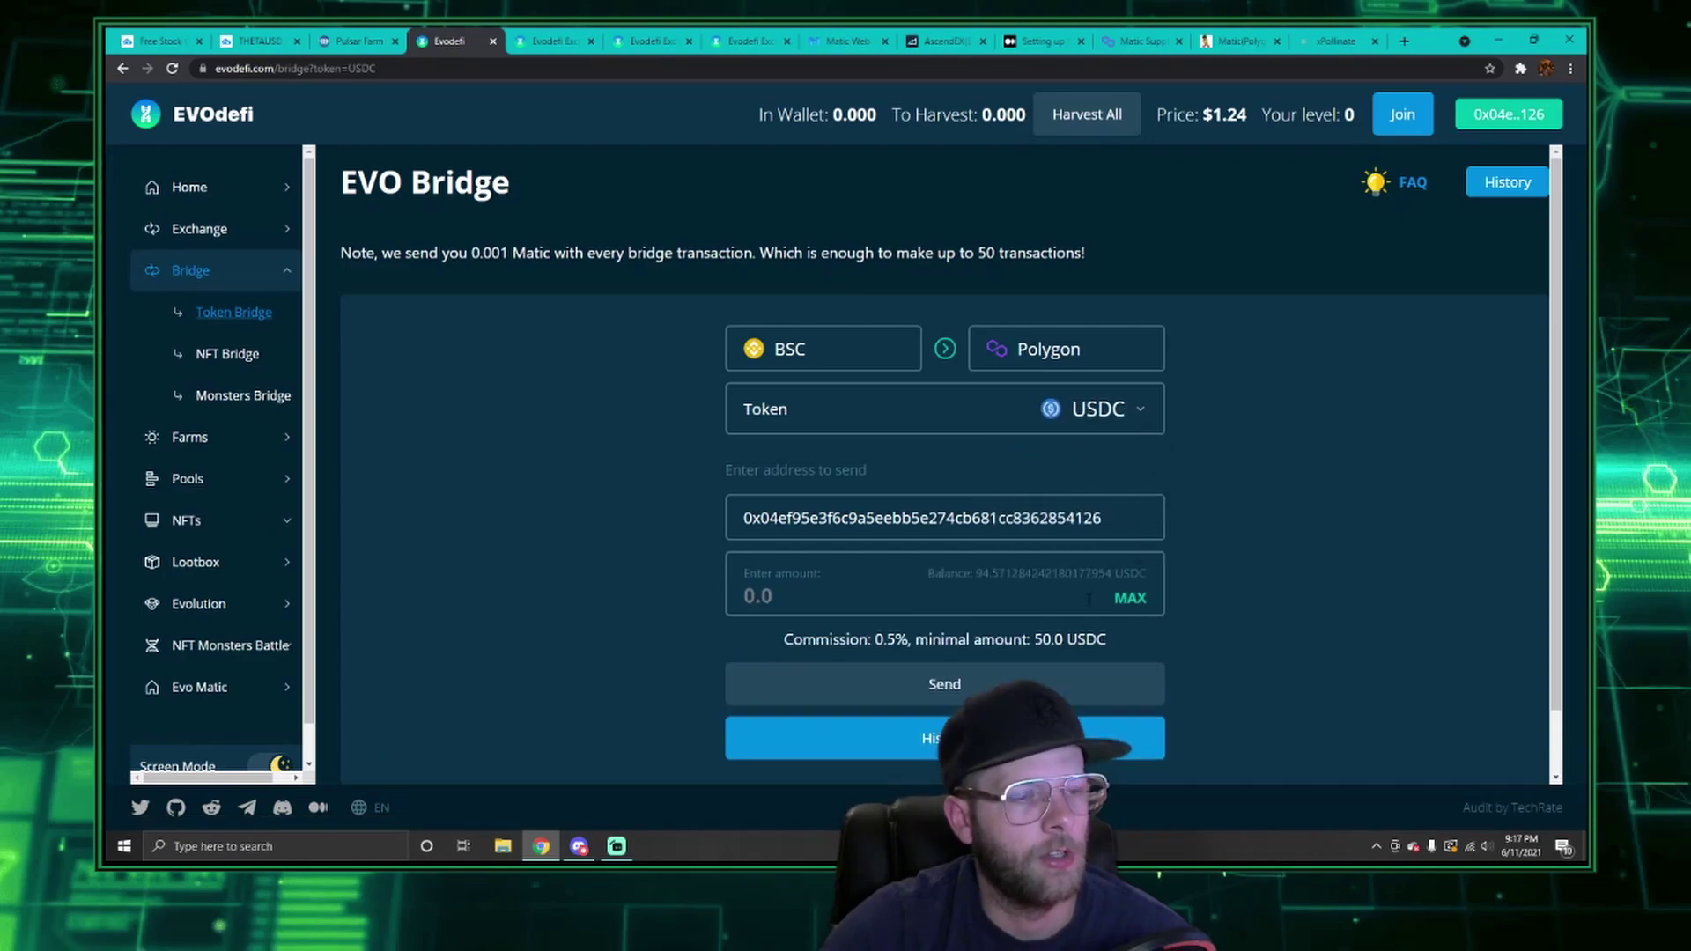
left_click(1130, 598)
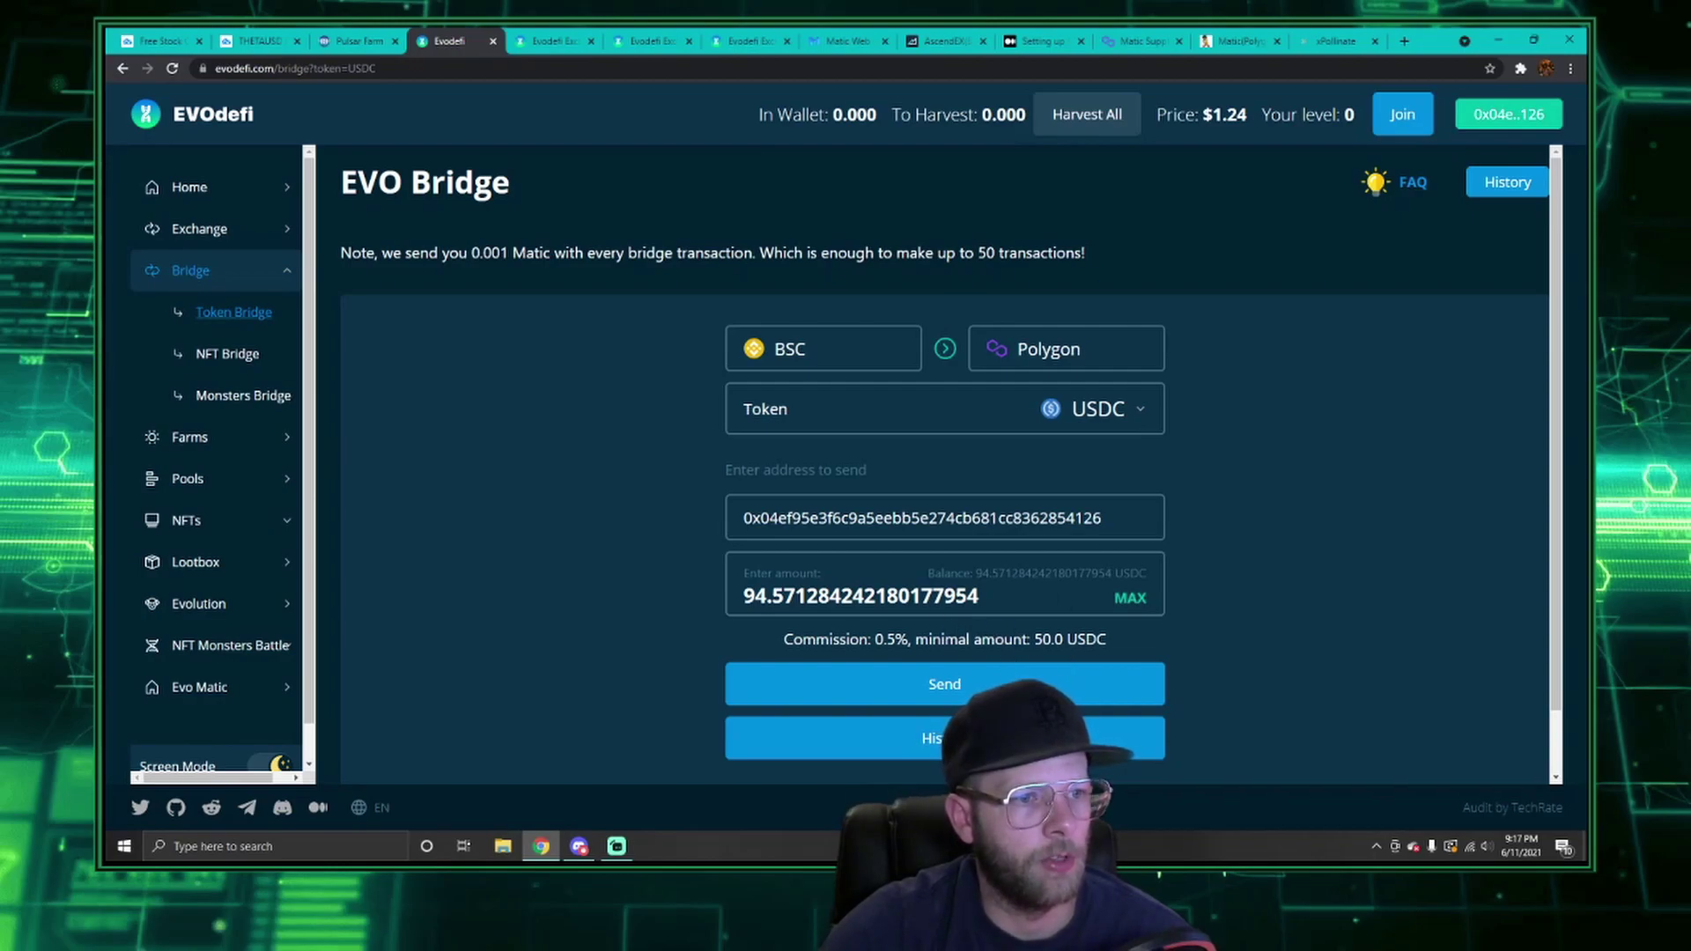
Step: Send the 94.57 USDC to Polygon and confirm the bridge transaction in MetaMask
scroll(998, 615, "down", 1)
left_click(998, 615)
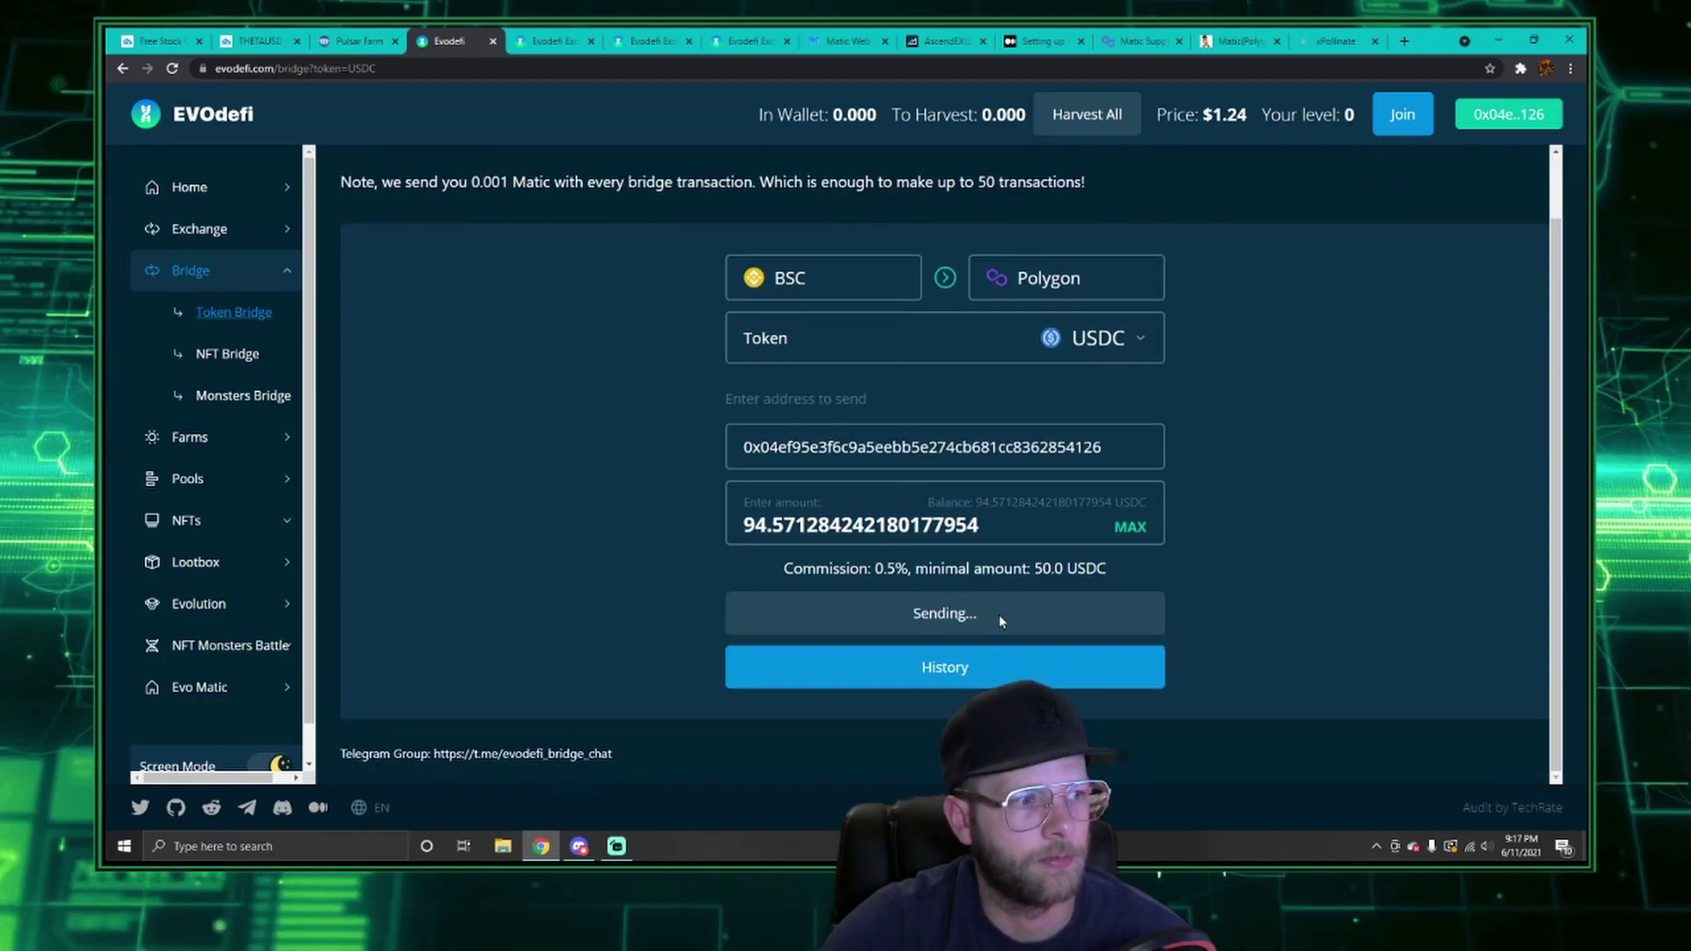
left_click(1499, 467)
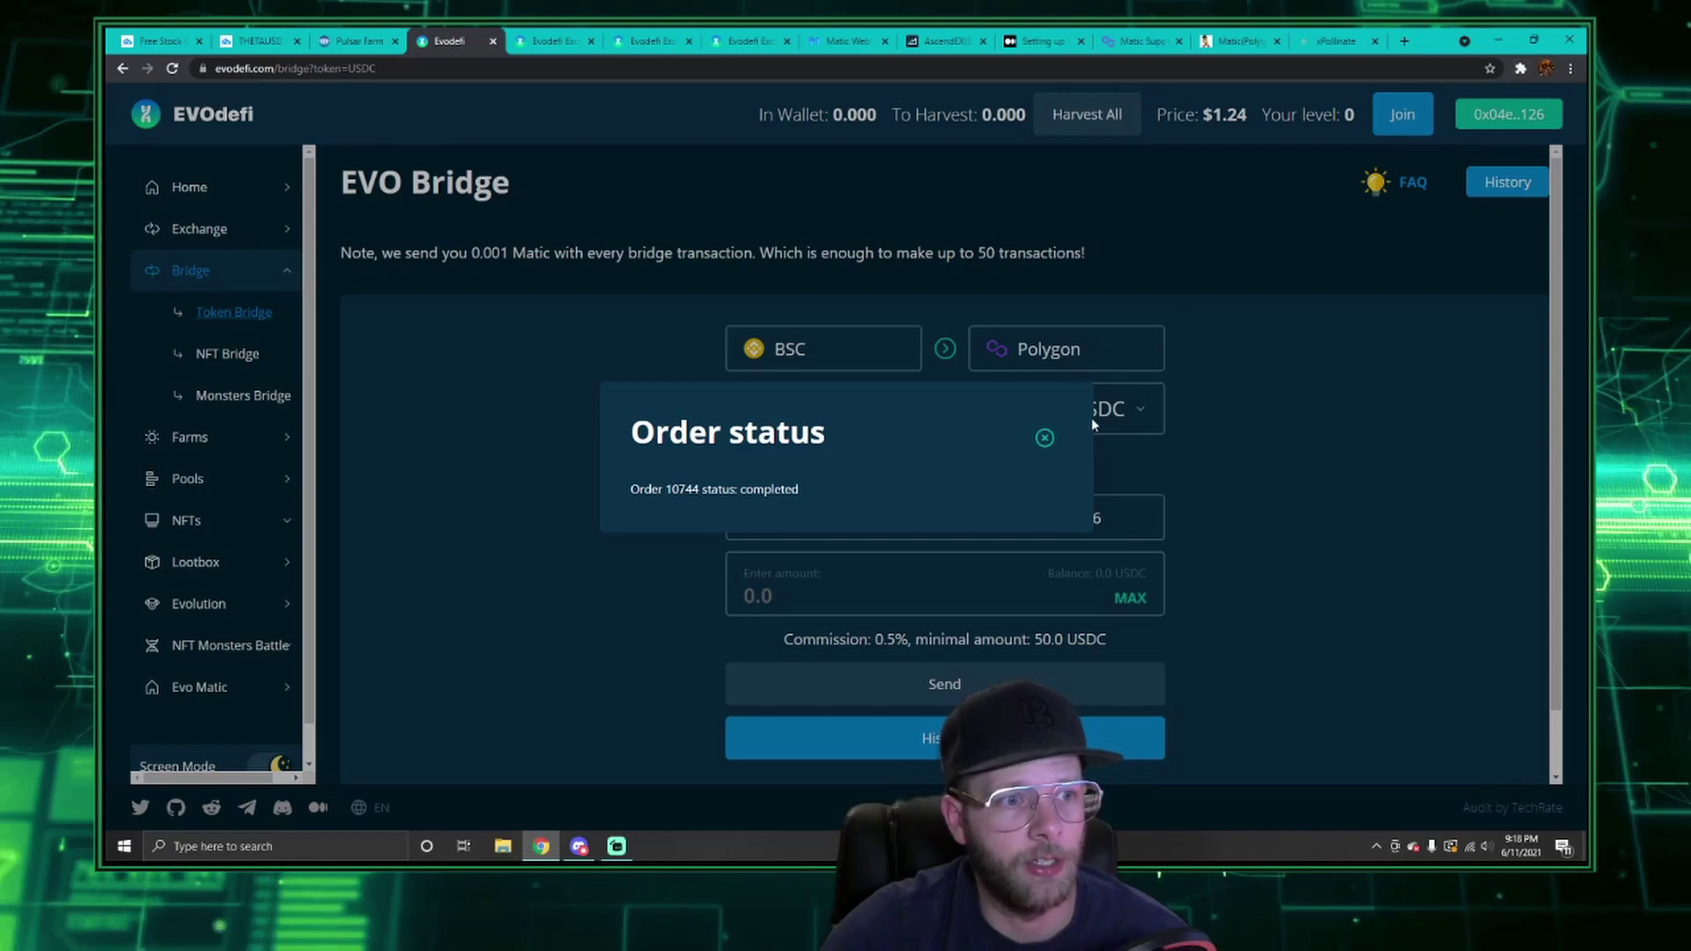
Step: Close the completed Order status notice, then highlight the 0.001 Matic and 50 transactions parts of the note
left_click(1043, 440)
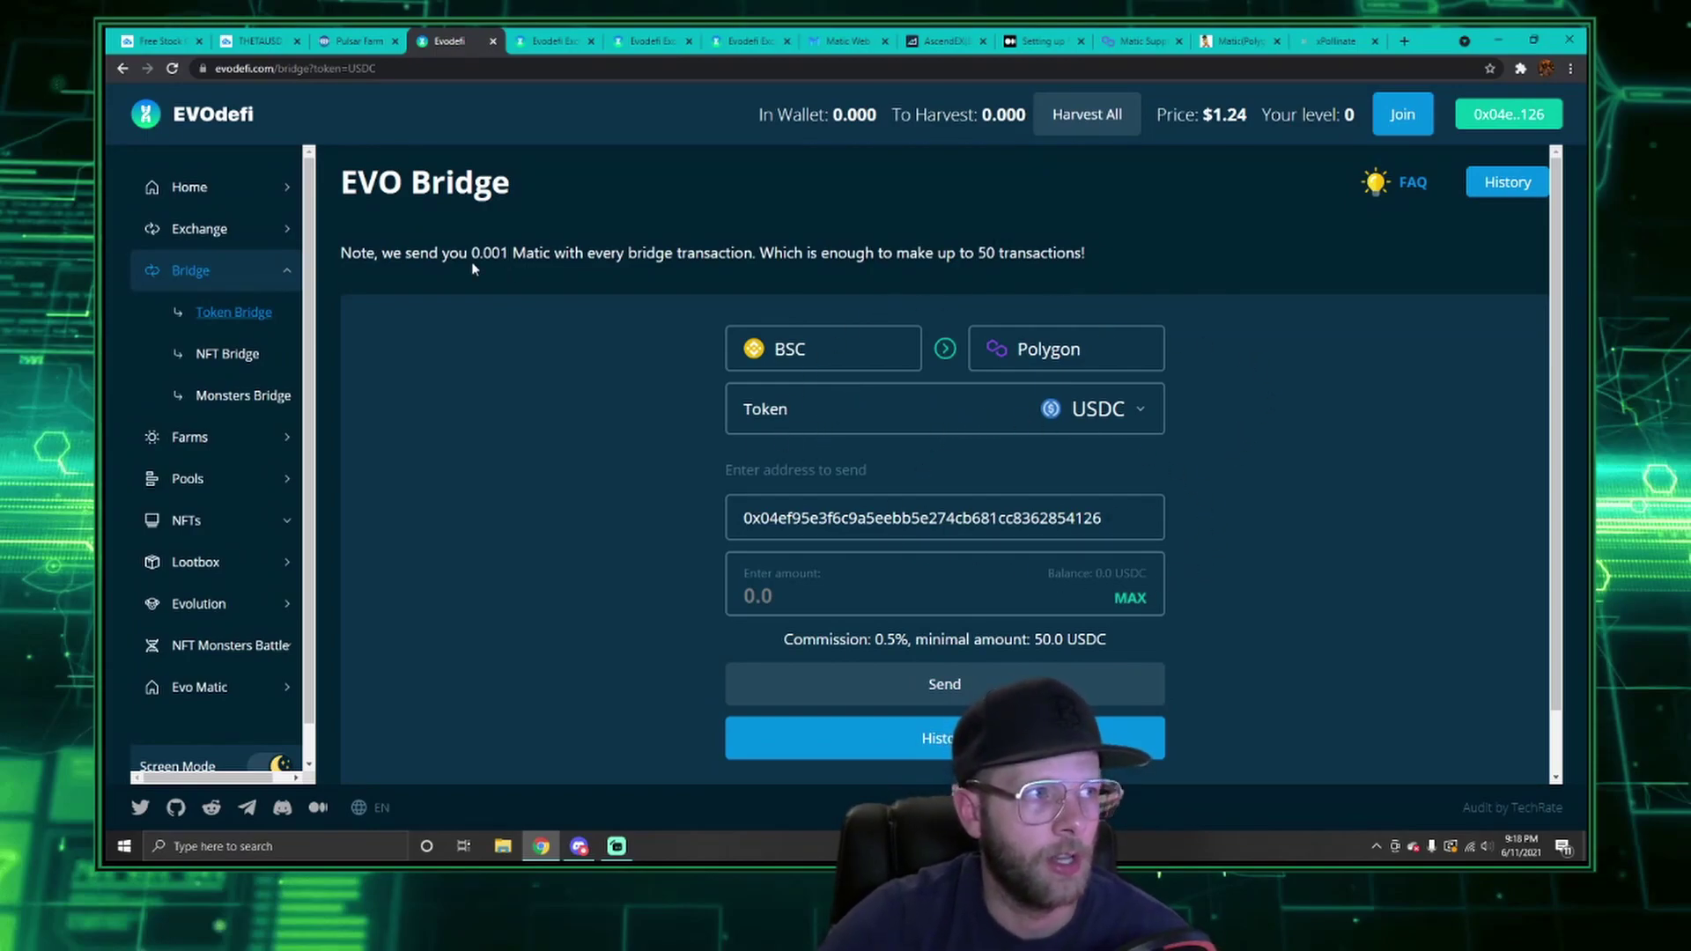
left_click_drag(472, 253, 501, 252)
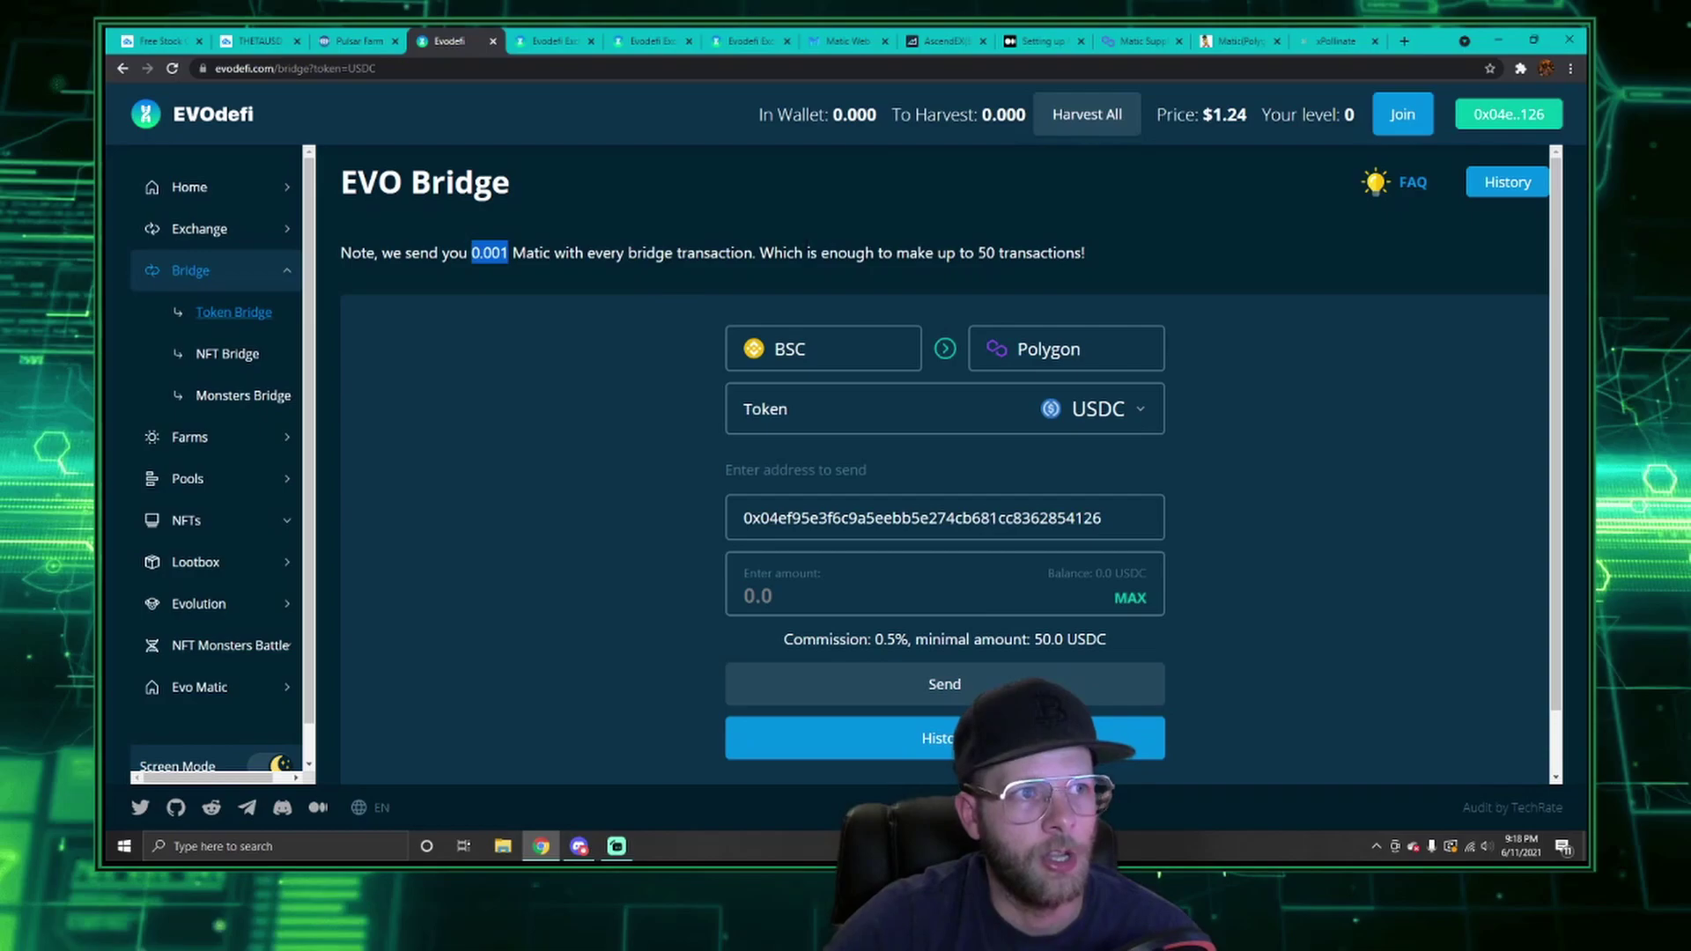
left_click_drag(964, 252, 1048, 253)
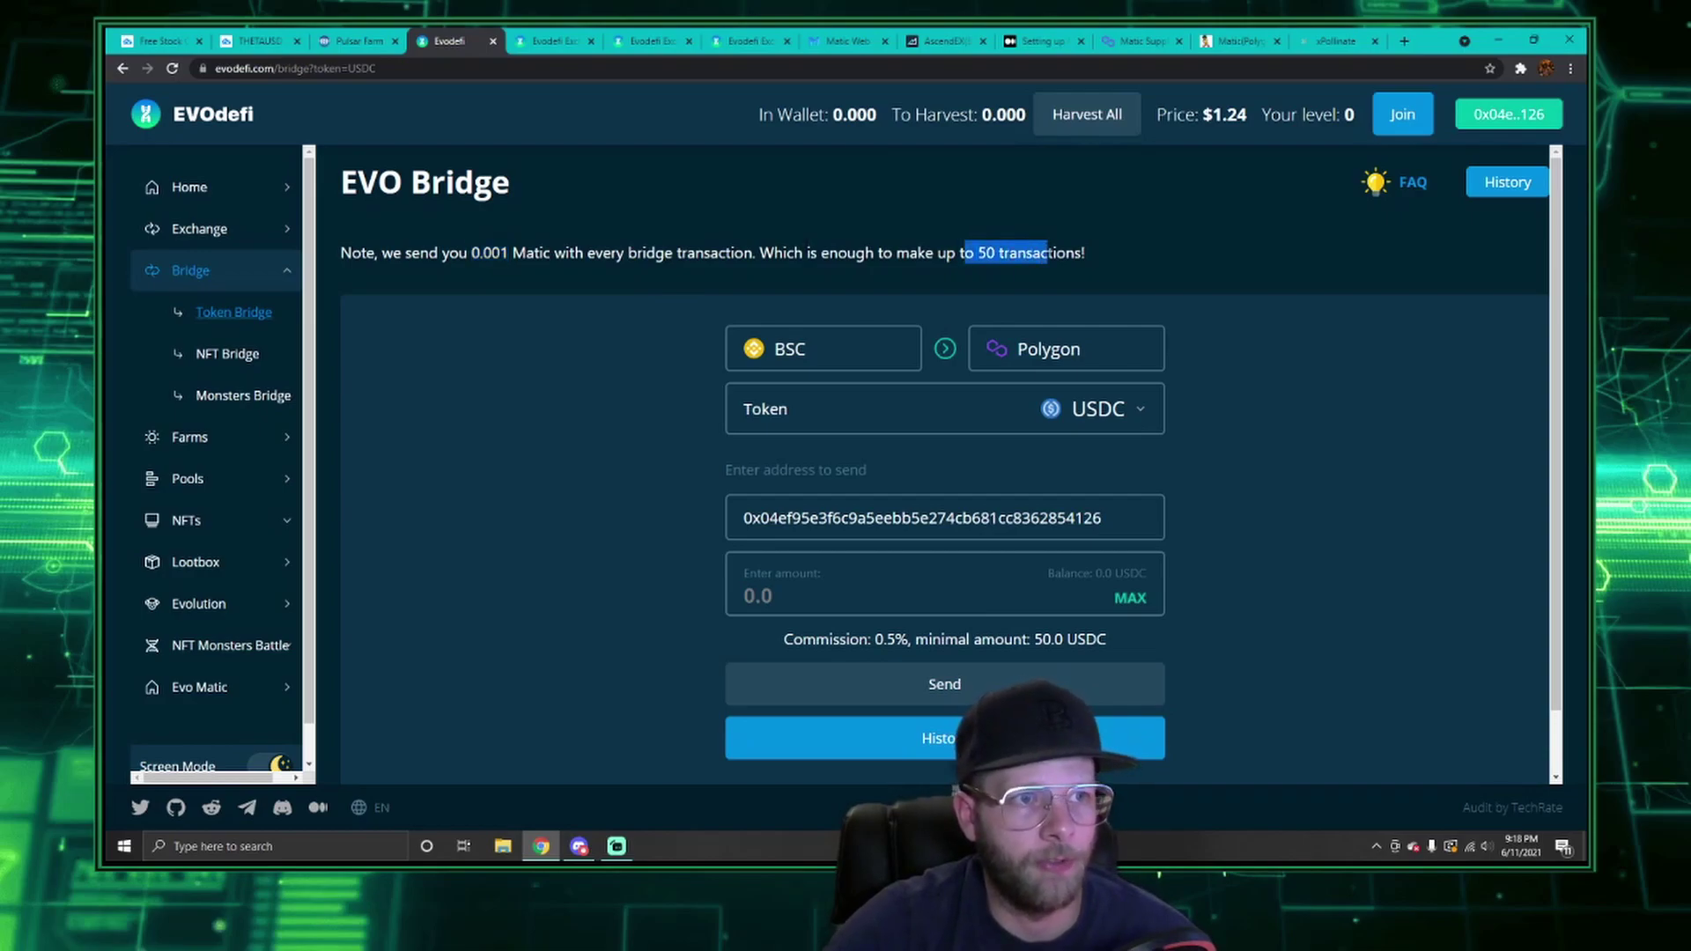
left_click(1090, 255)
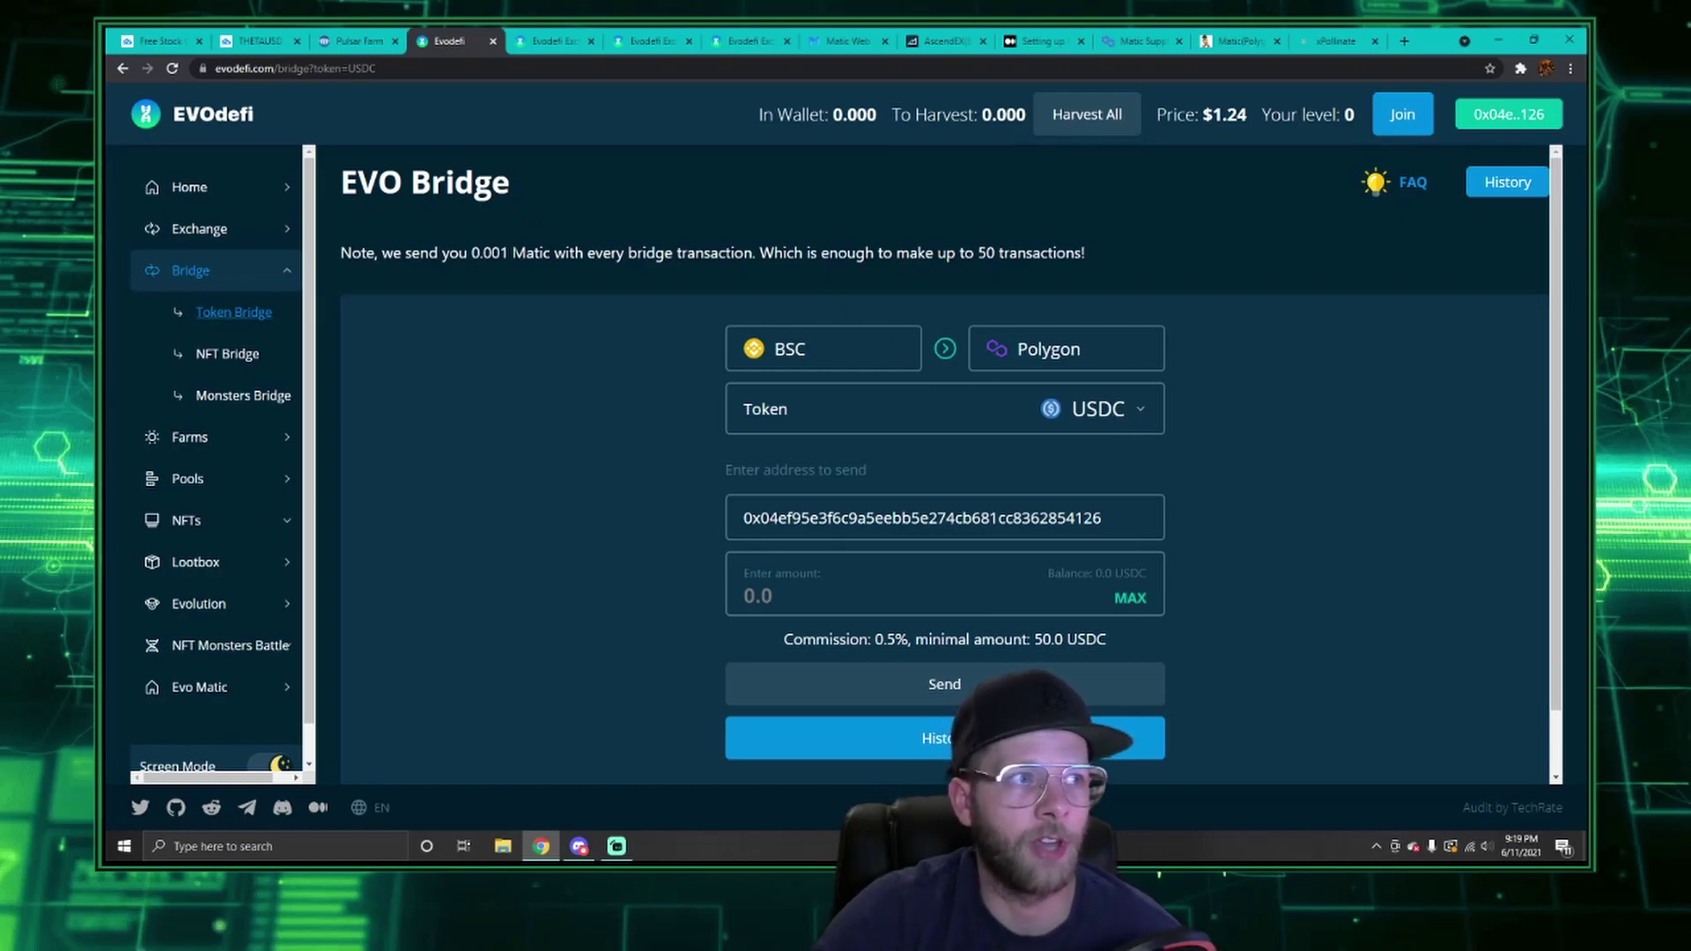
Step: Close the Matic Supply and Mac&Cheese Polygon faucet tabs and return to the EVO Bridge tab
left_click(1137, 44)
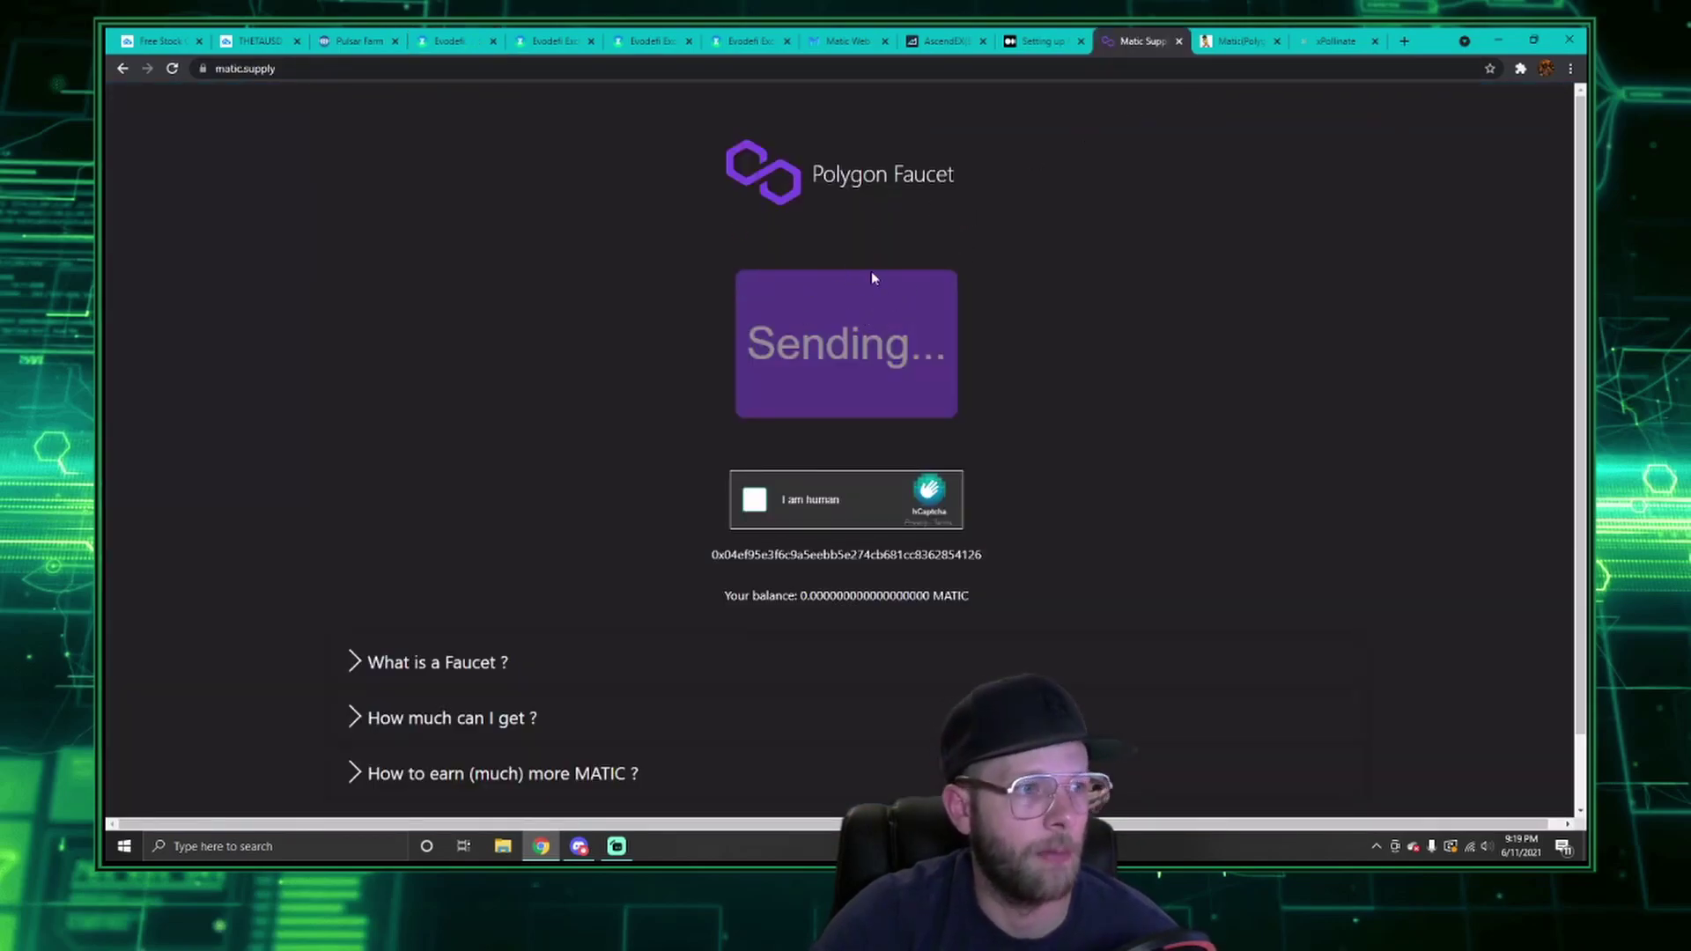
left_click(1228, 41)
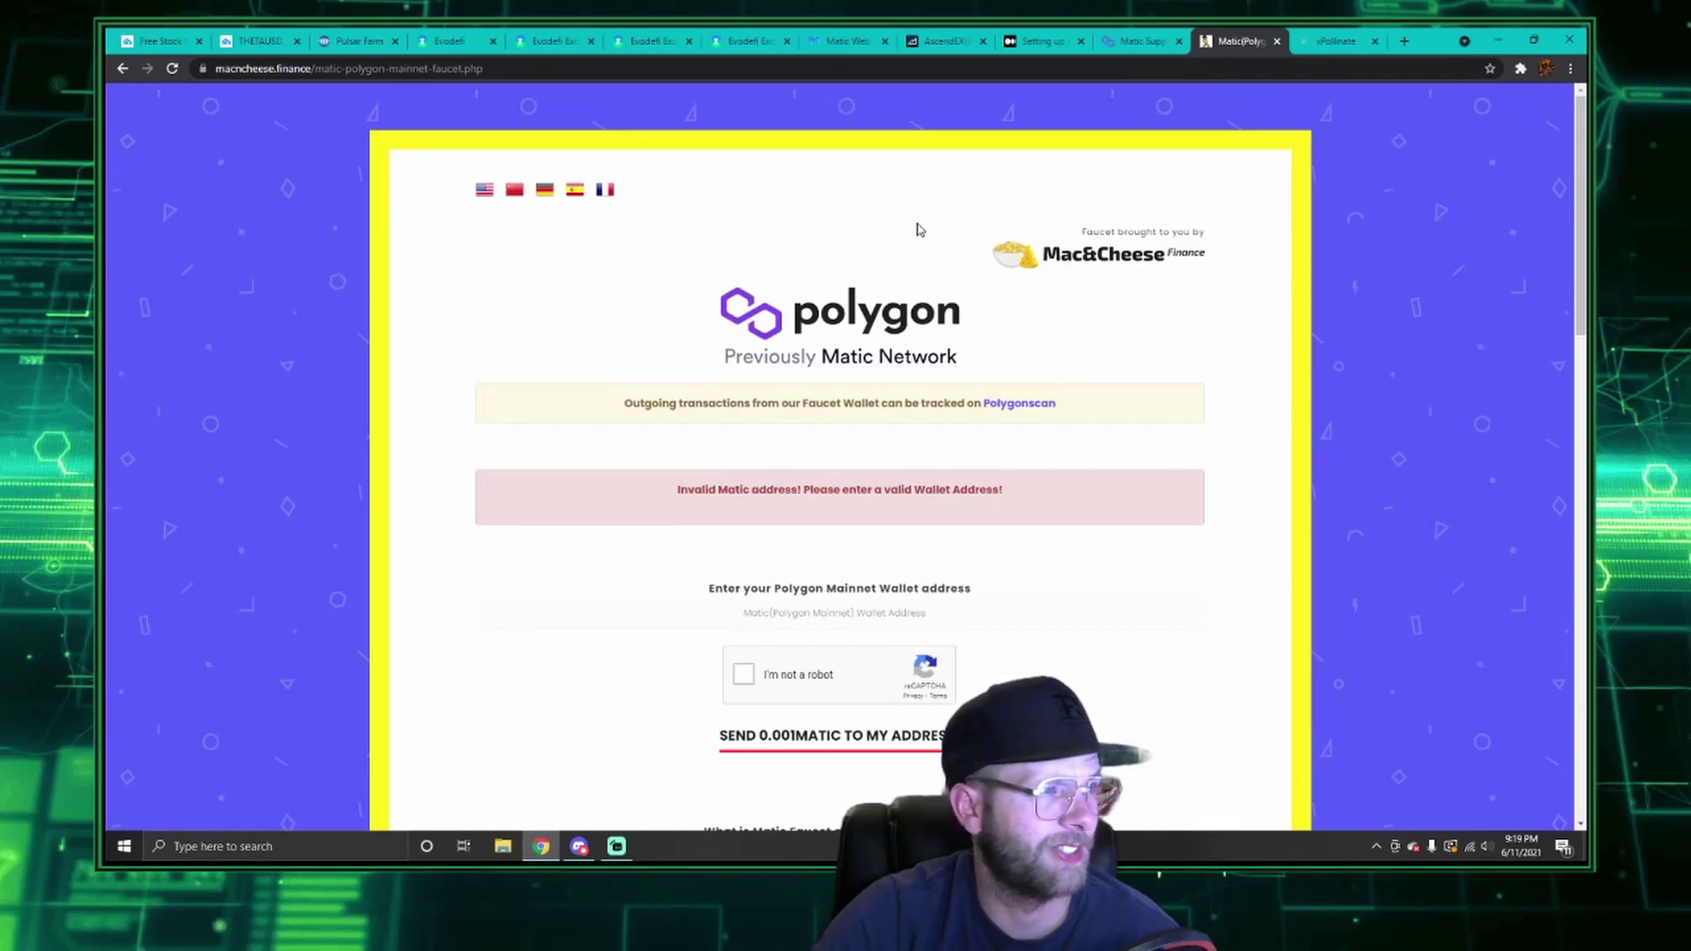
left_click(1180, 42)
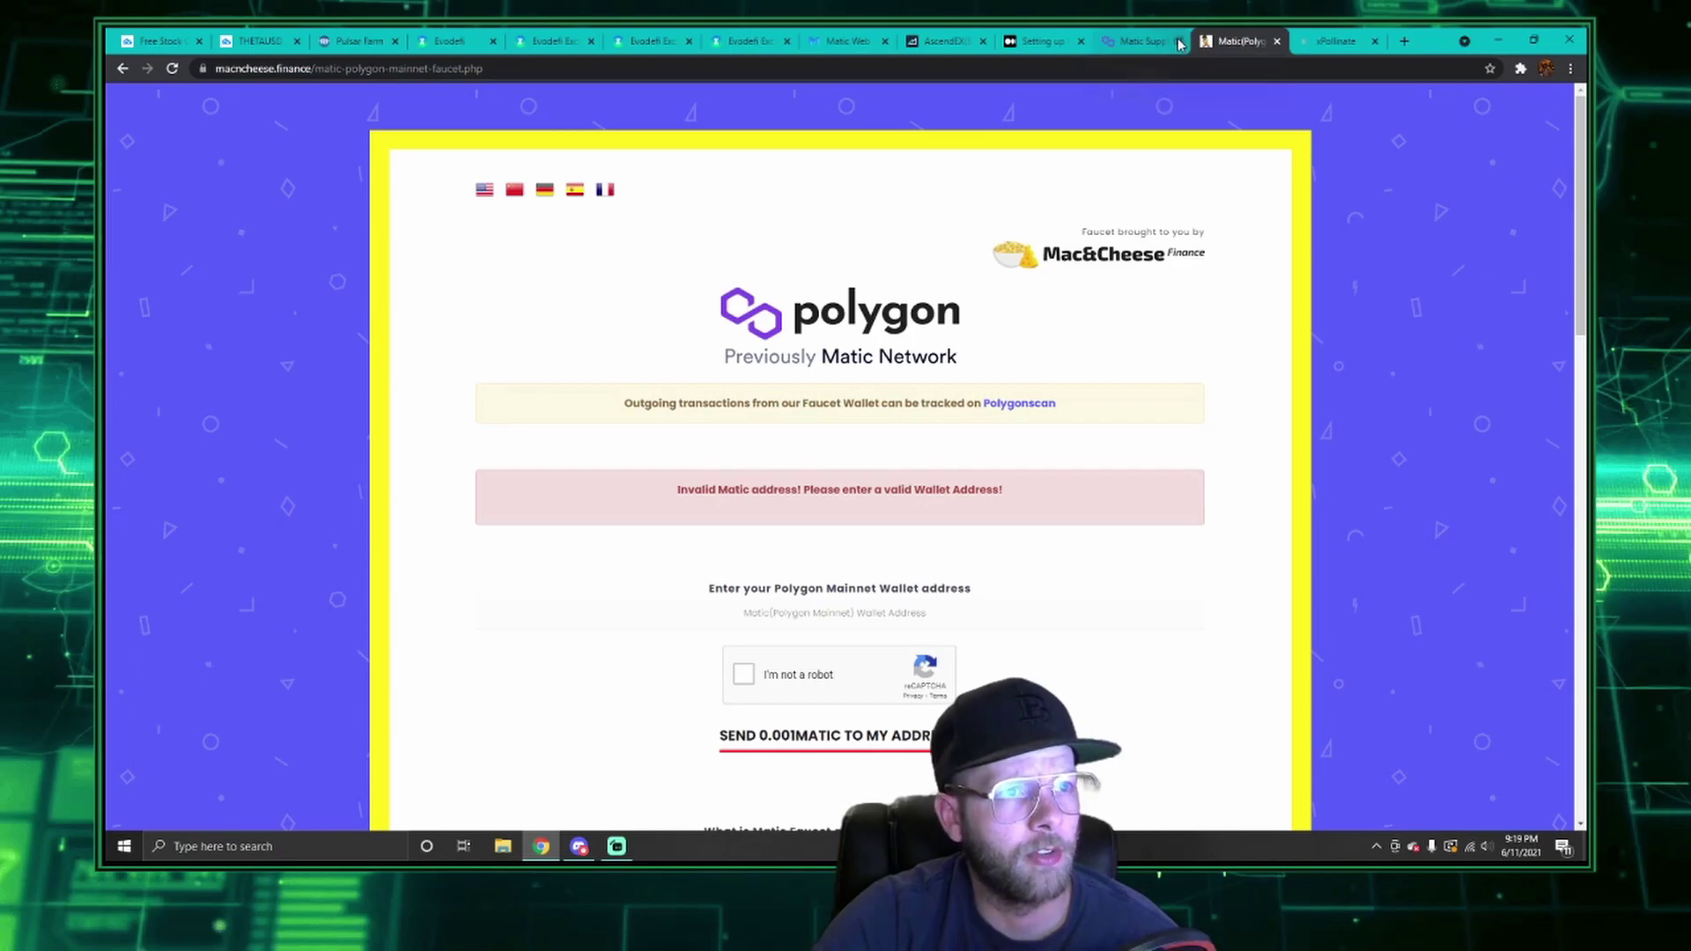
left_click(1179, 41)
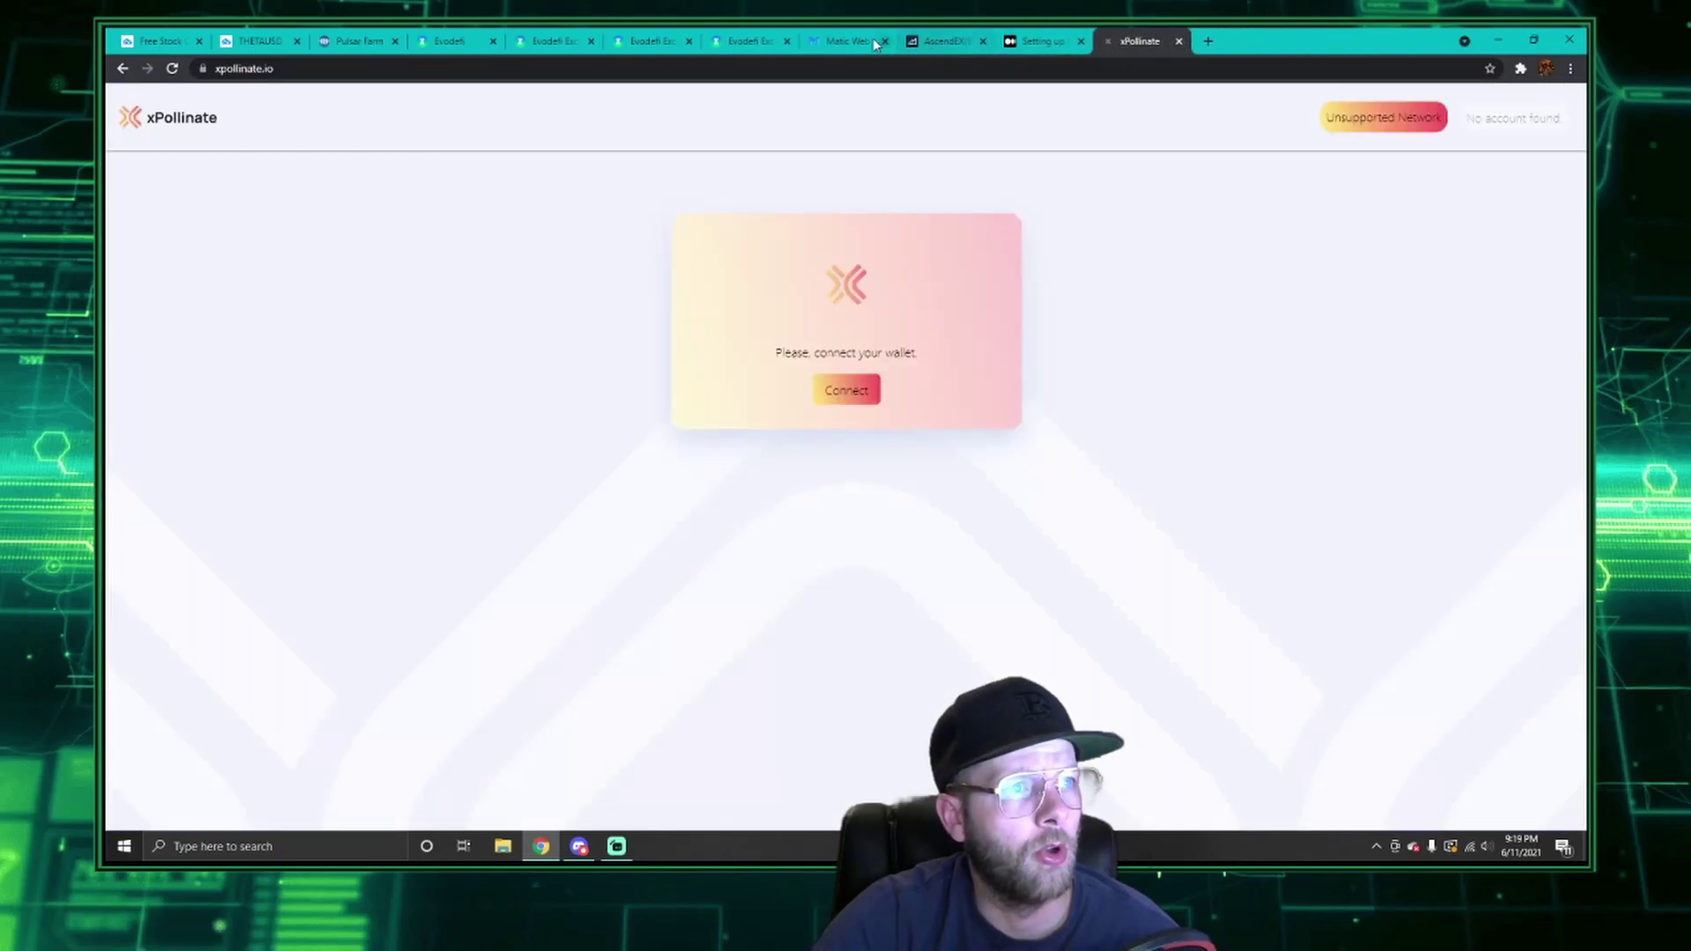
left_click(745, 40)
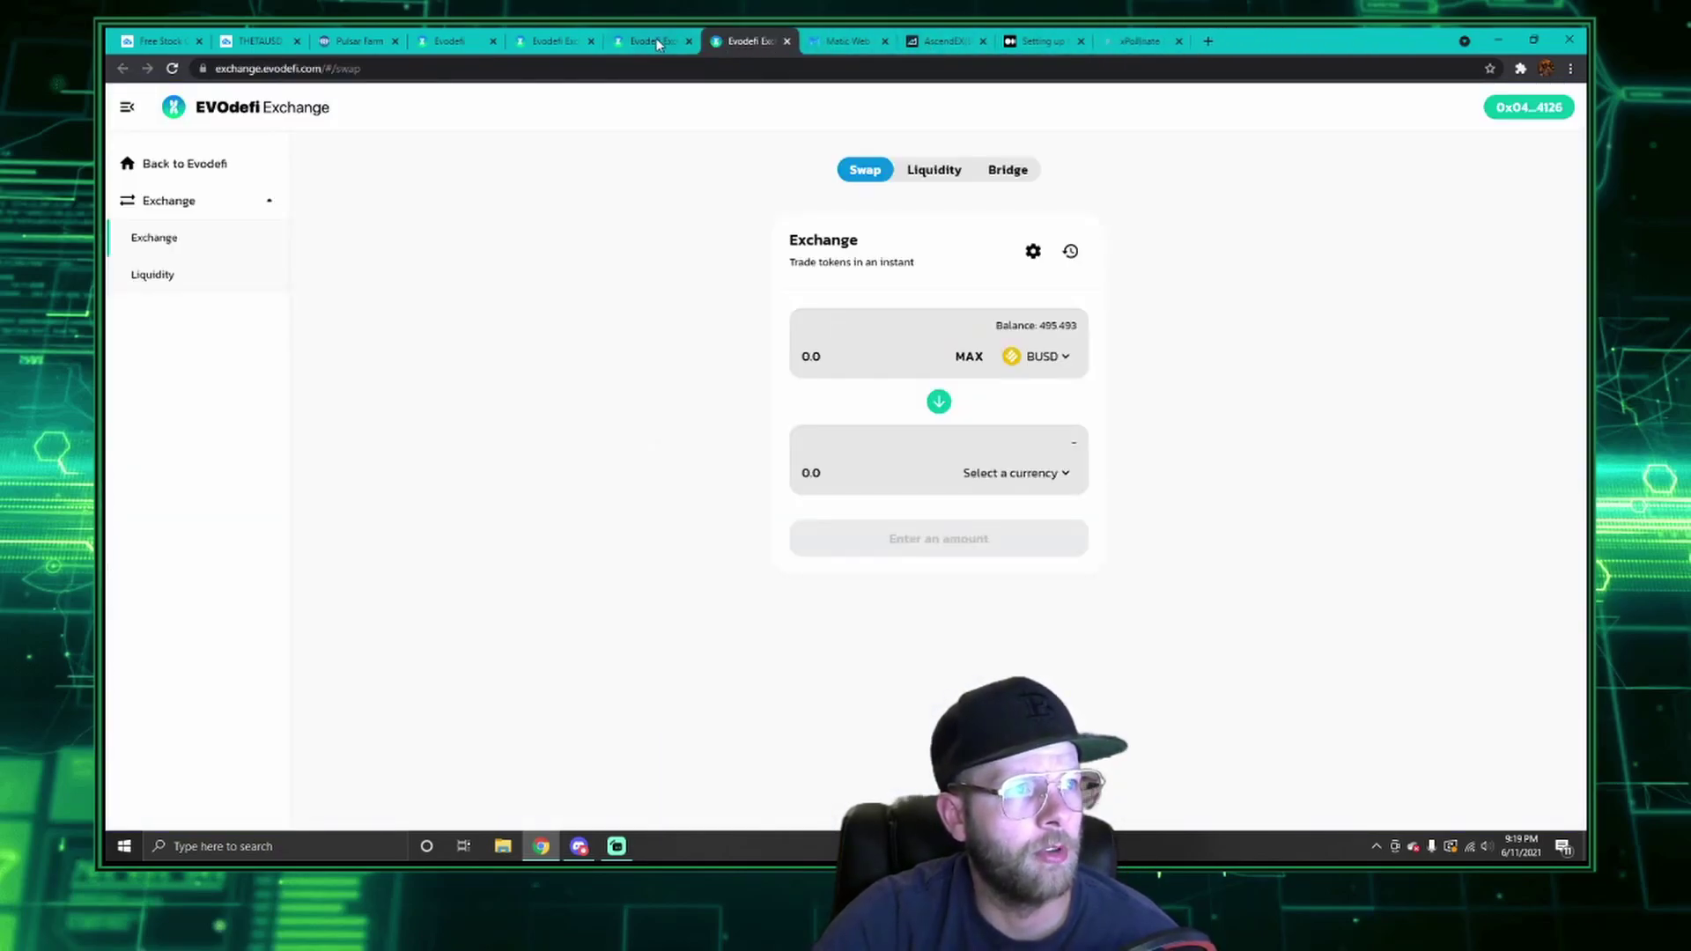
left_click(443, 42)
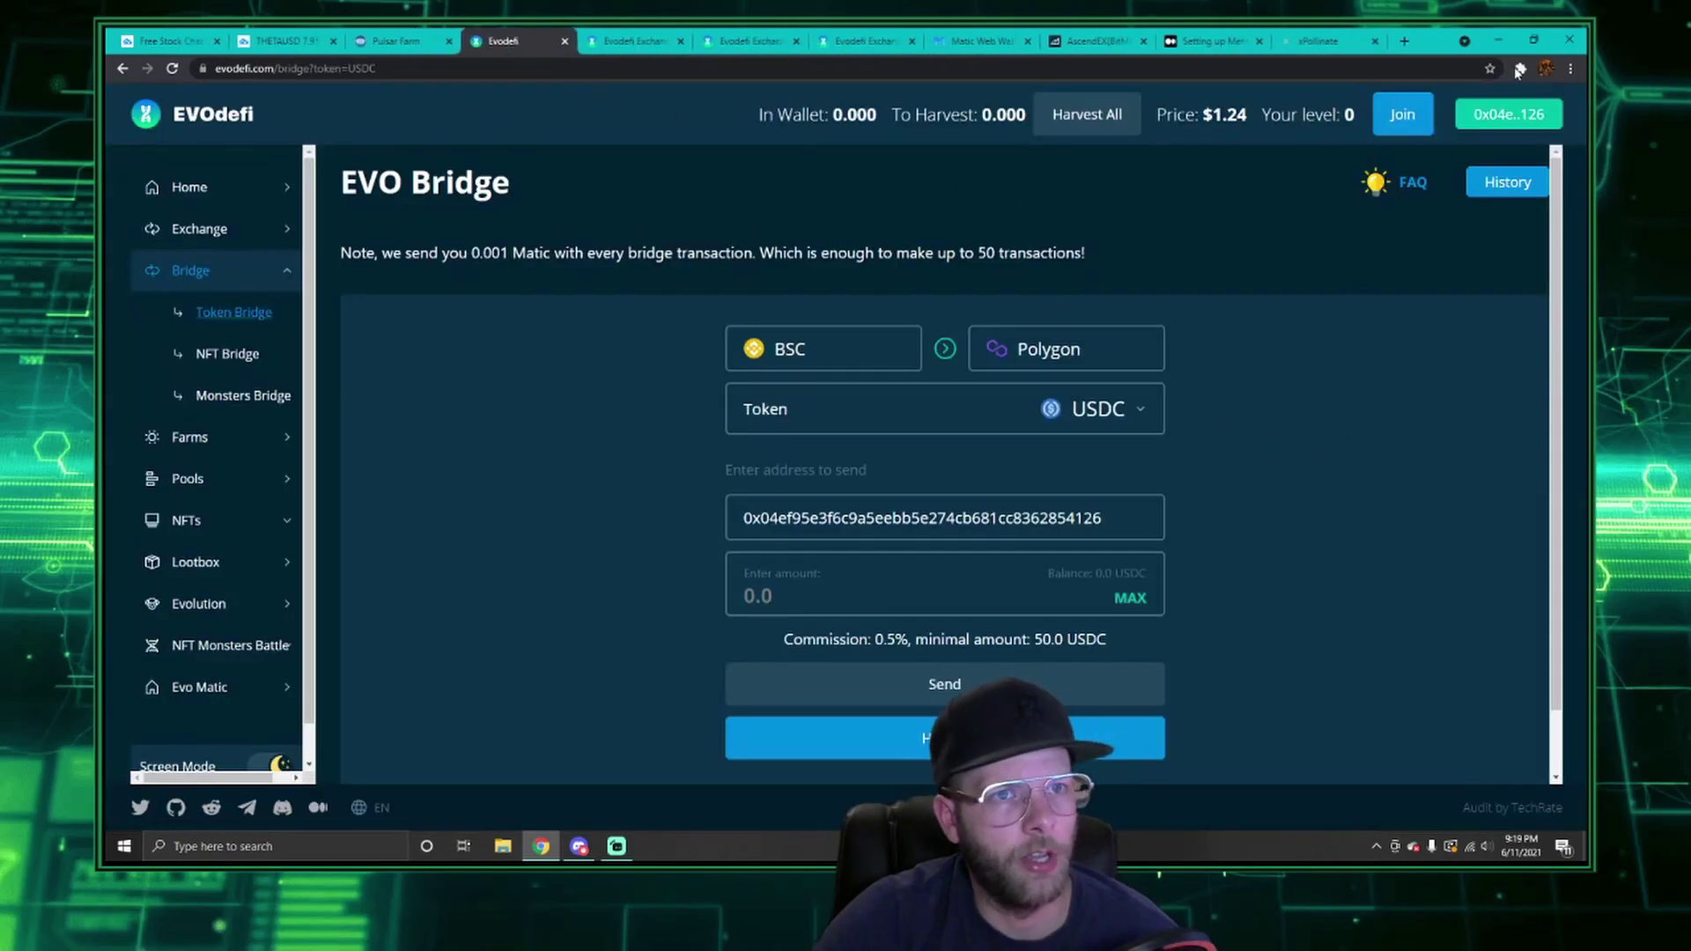
Step: Switch the MetaMask network from Smart Chain to Matic Mainnet, showing a 0.001 MATIC balance
left_click(1520, 71)
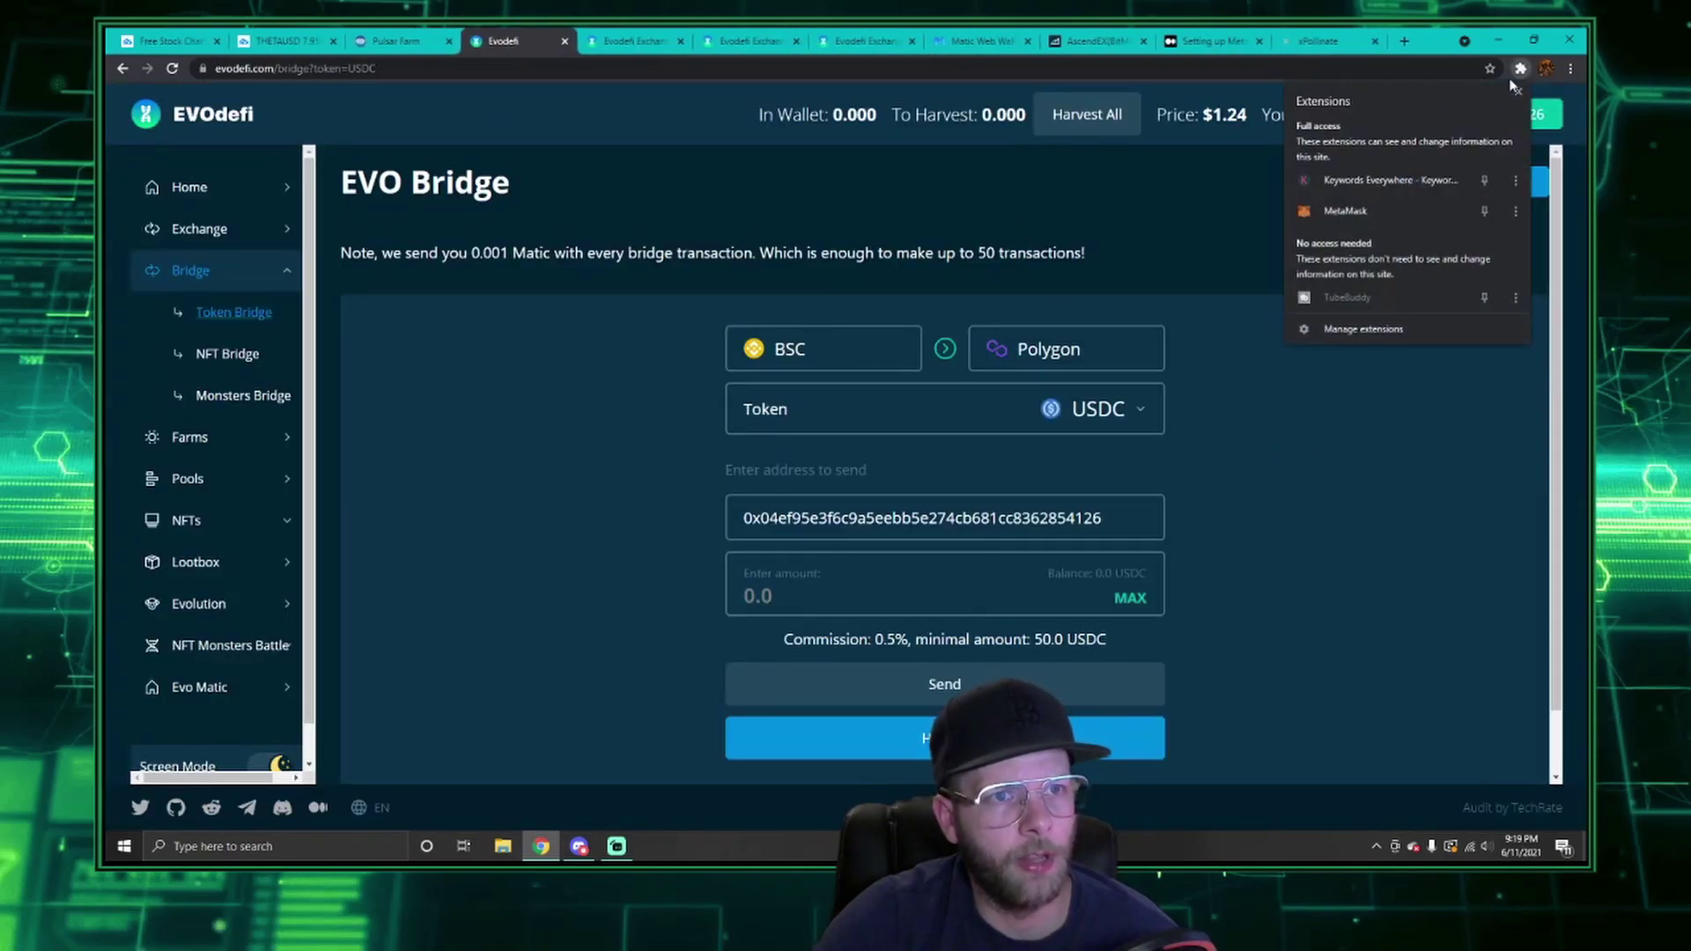
left_click(1371, 215)
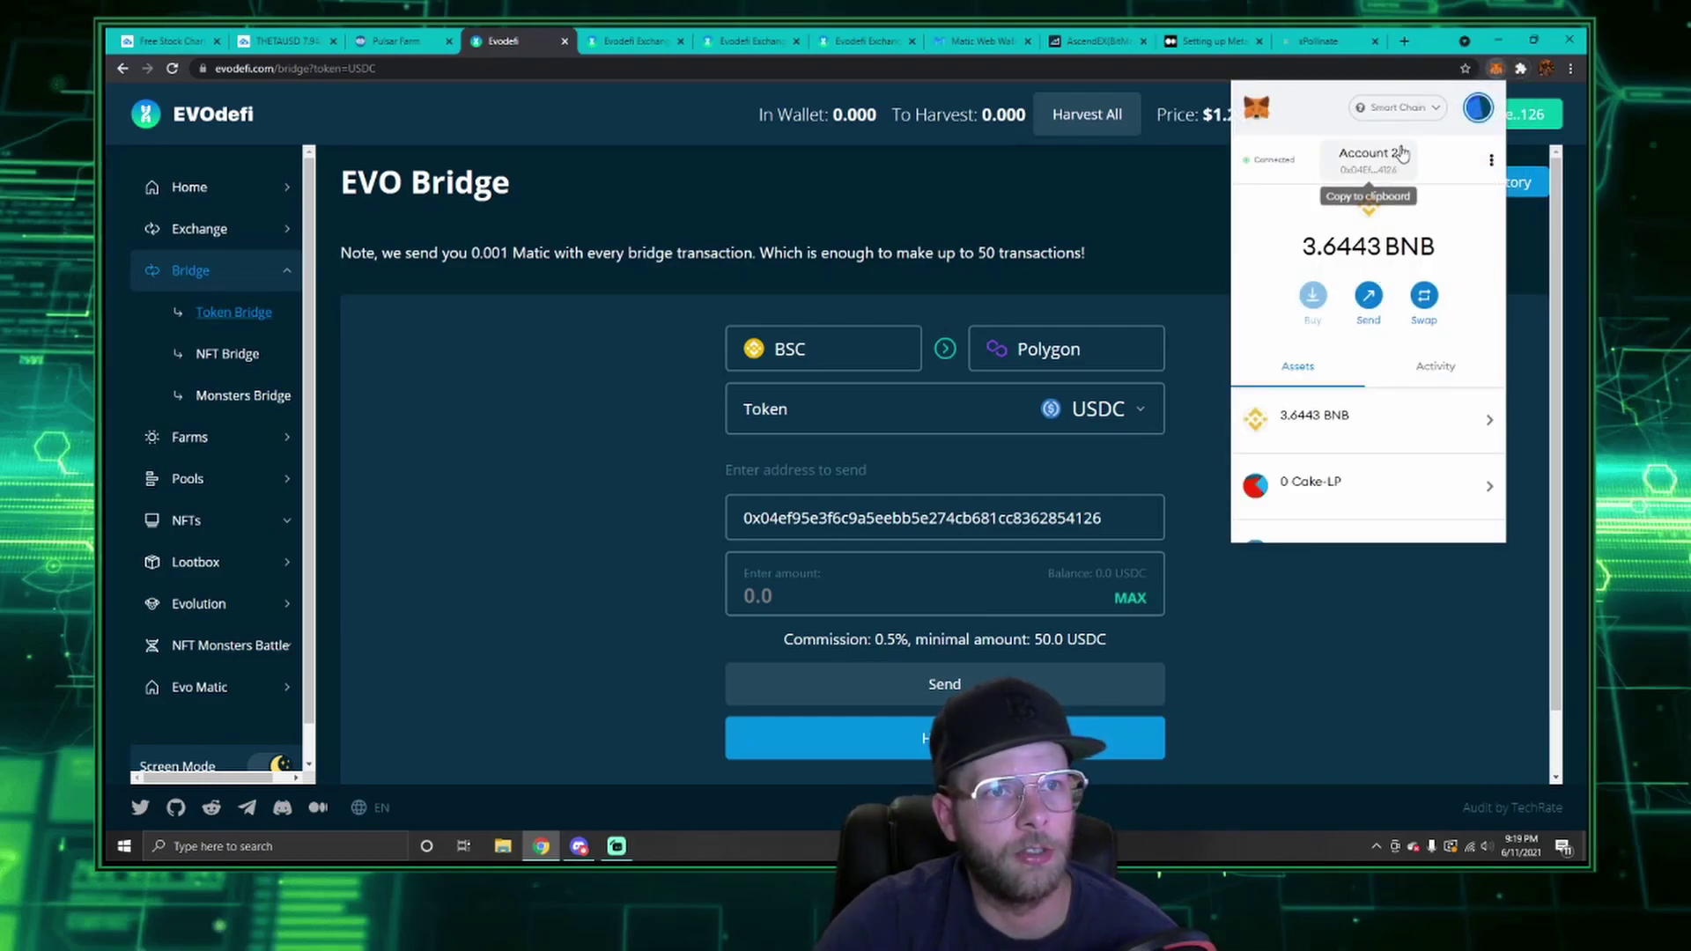
left_click(1396, 108)
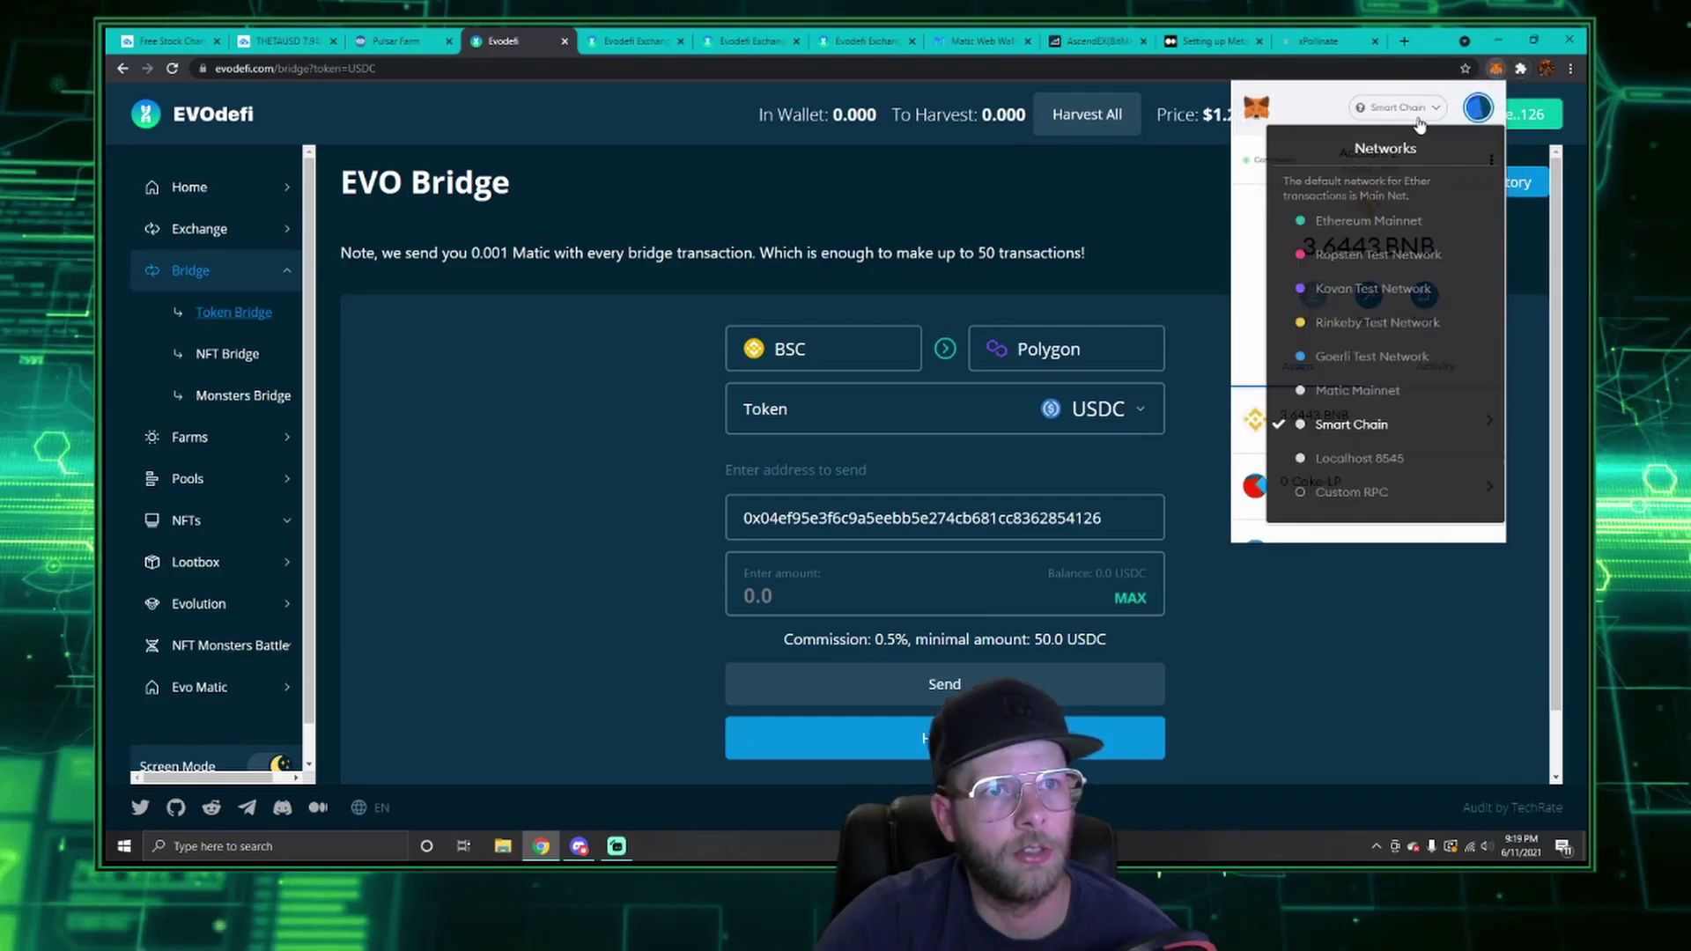
left_click(1362, 392)
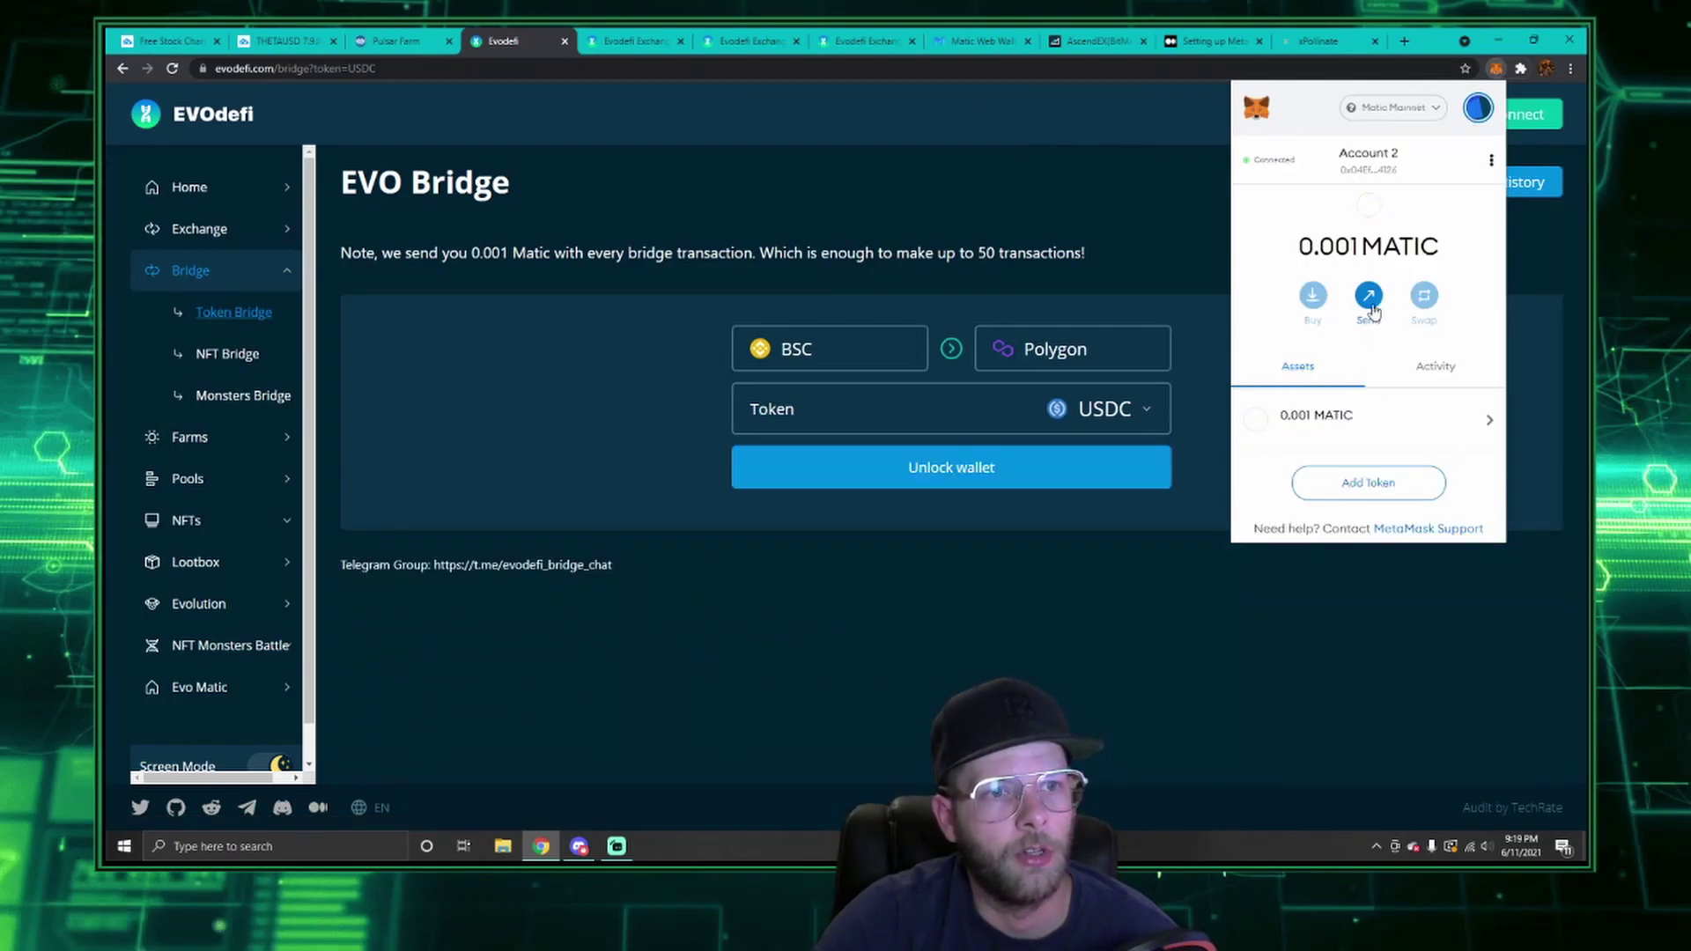
scroll(1369, 313, "down", 1)
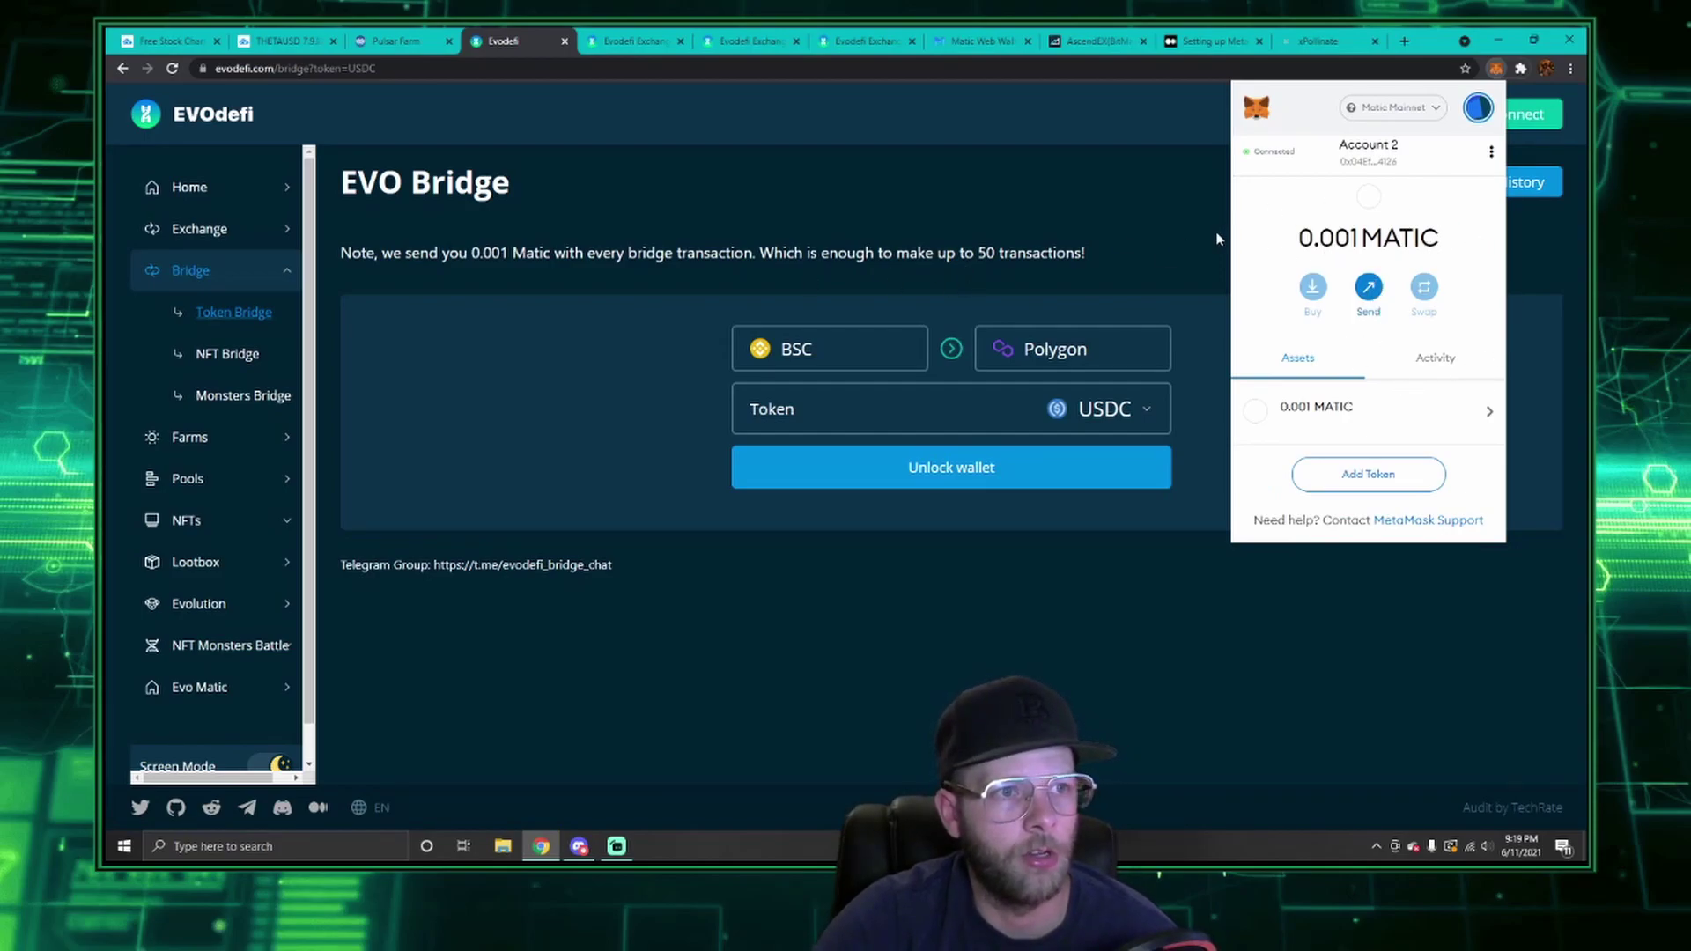
left_click(1340, 482)
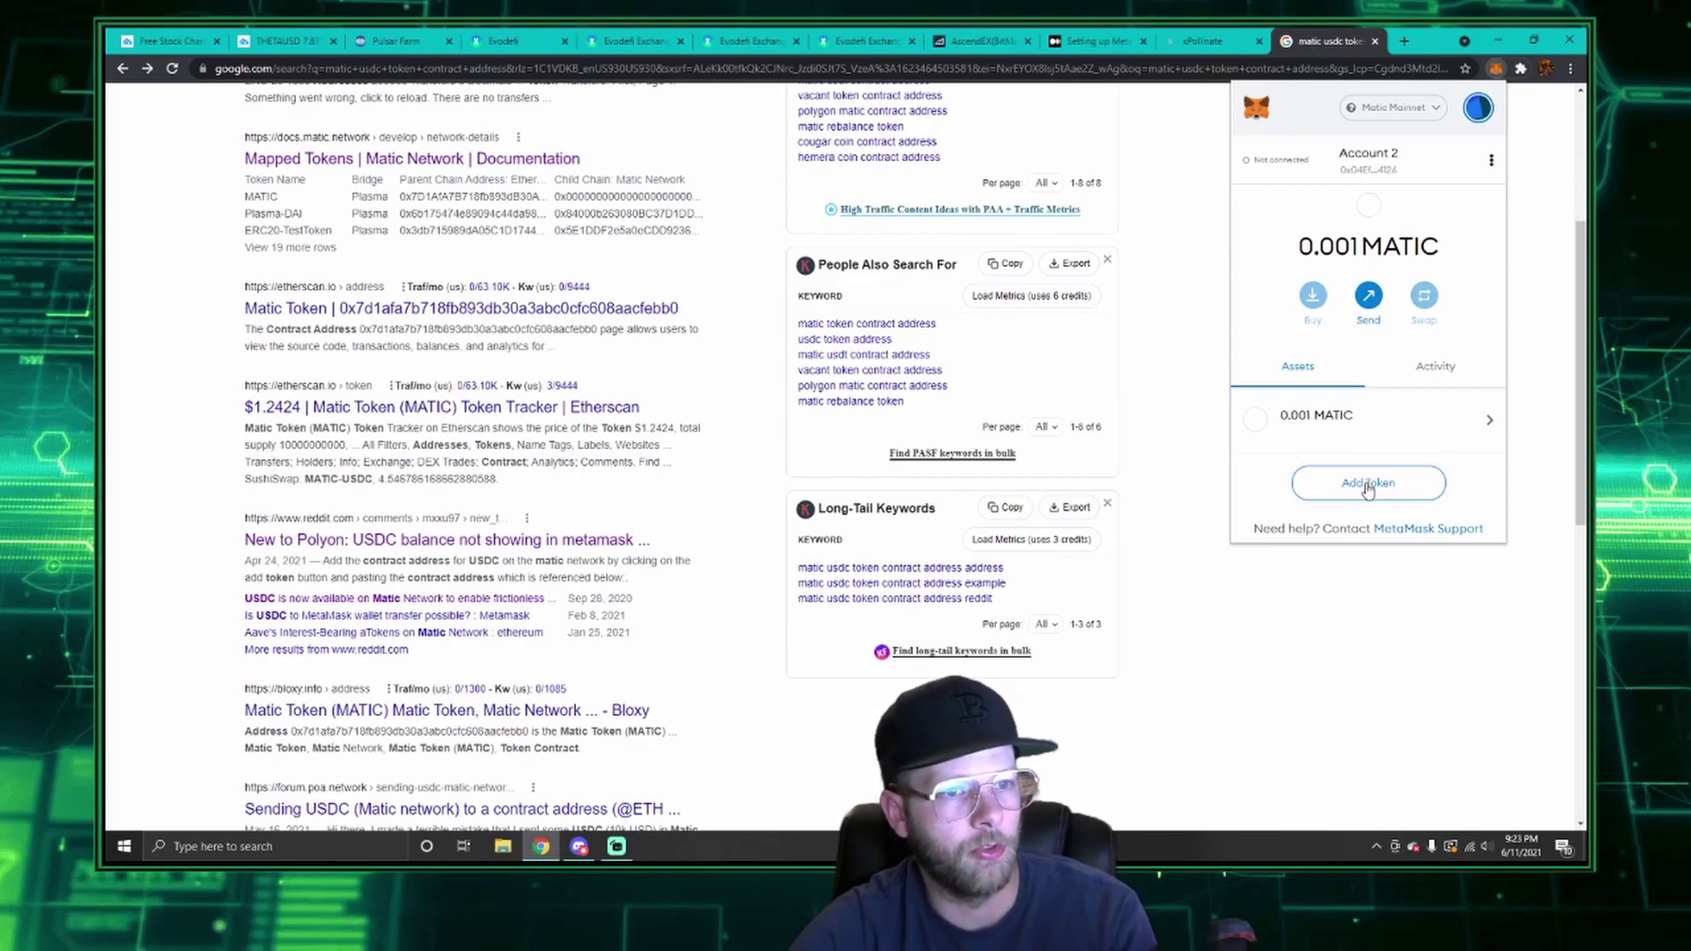
Step: Add the USDC token by its pasted contract address, so 94.098 USDC is listed
left_click(1367, 486)
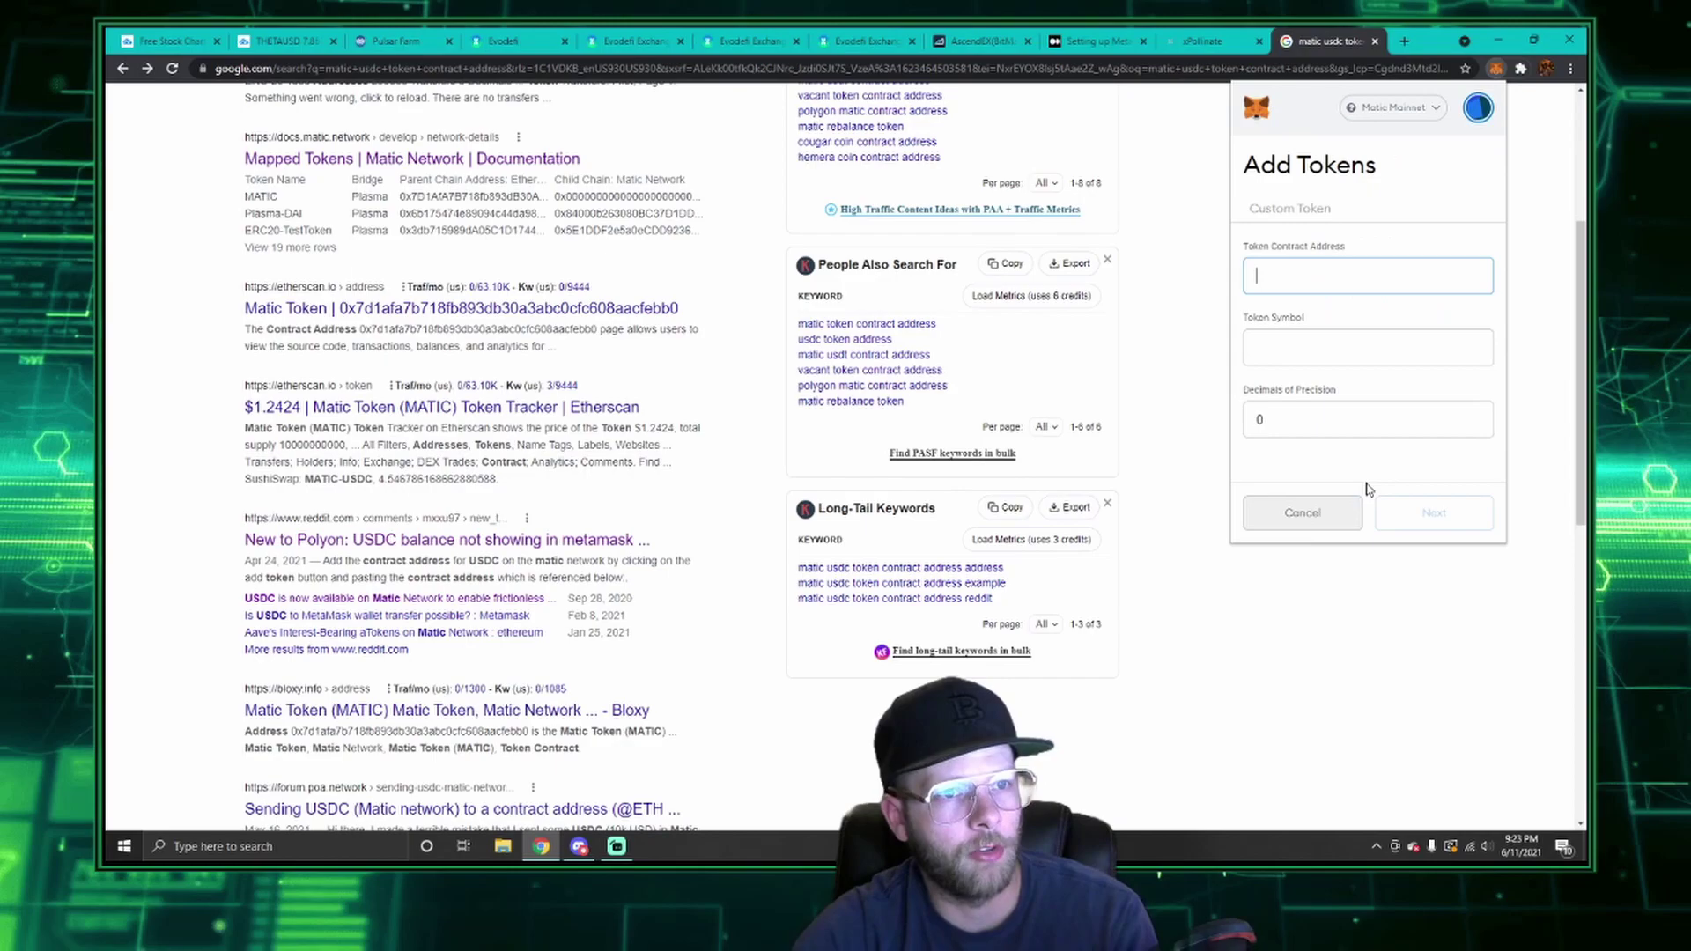
key("ctrl+v")
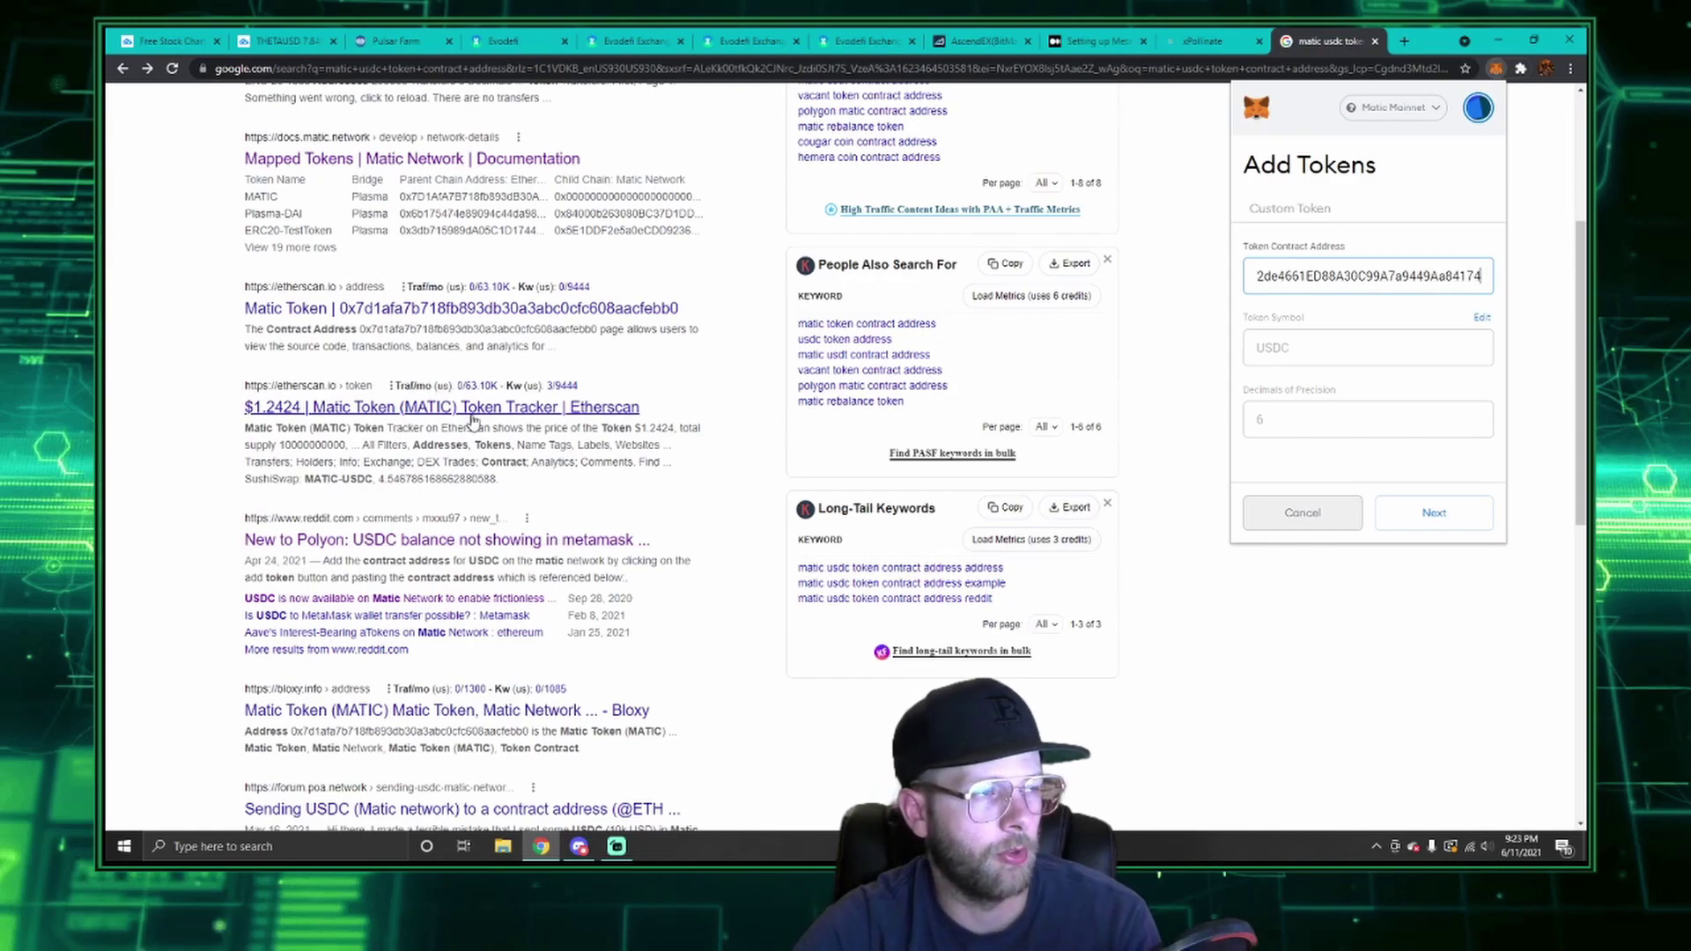
scroll(473, 419, "up", 4)
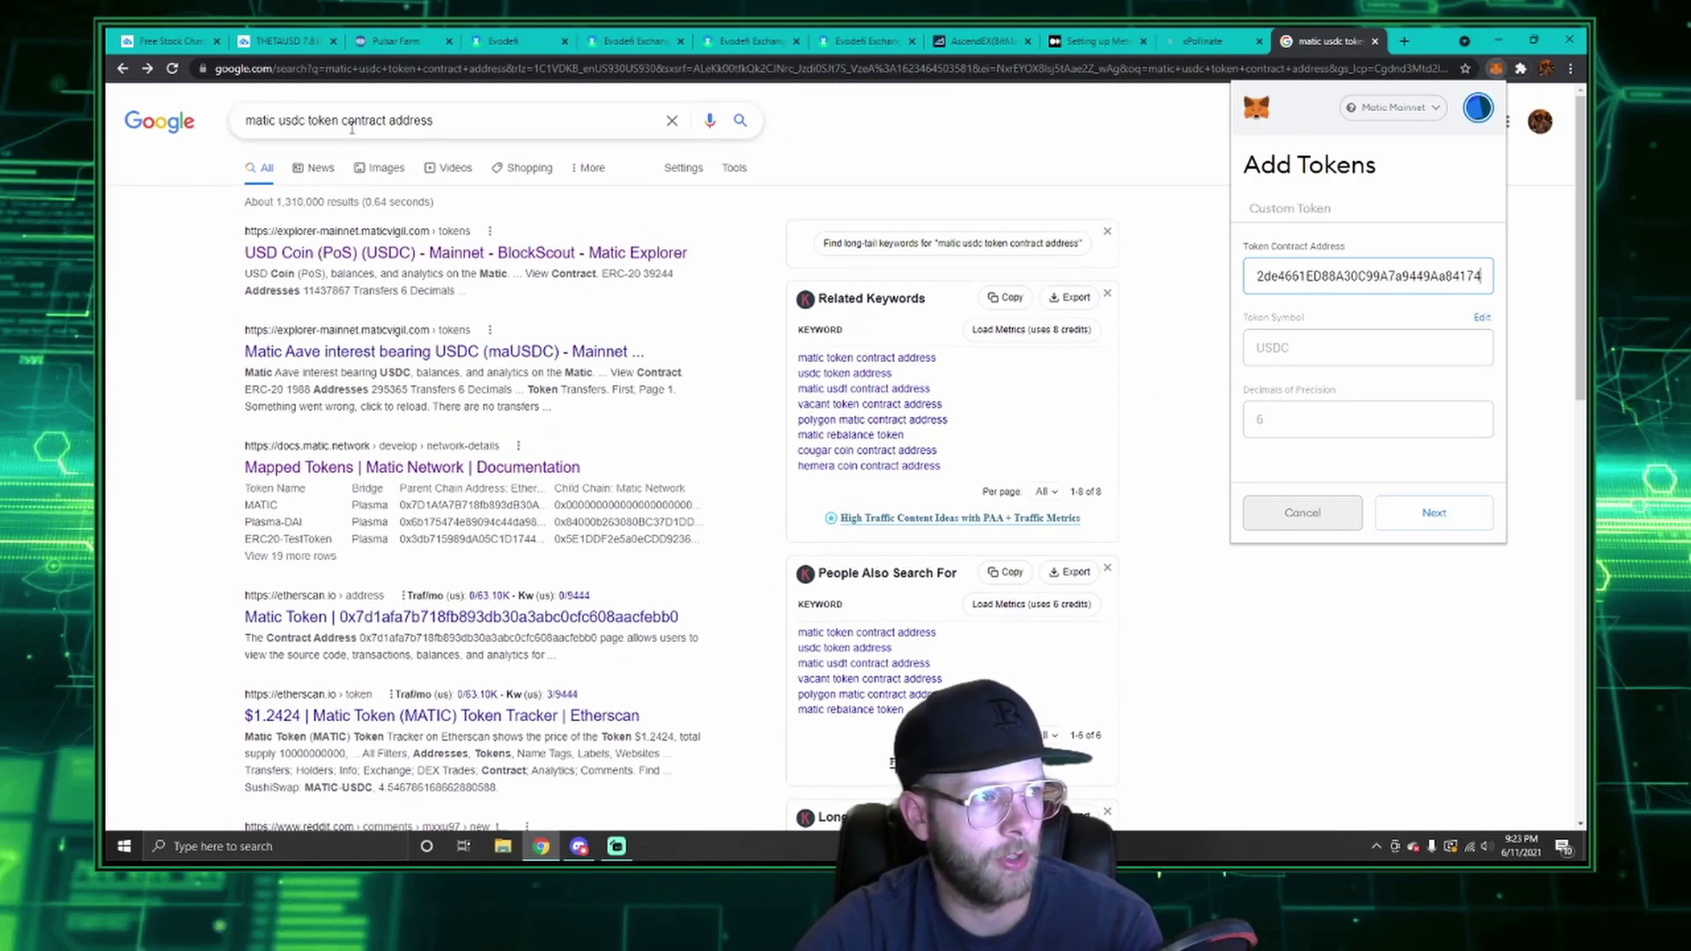
scroll(493, 546, "down", 3)
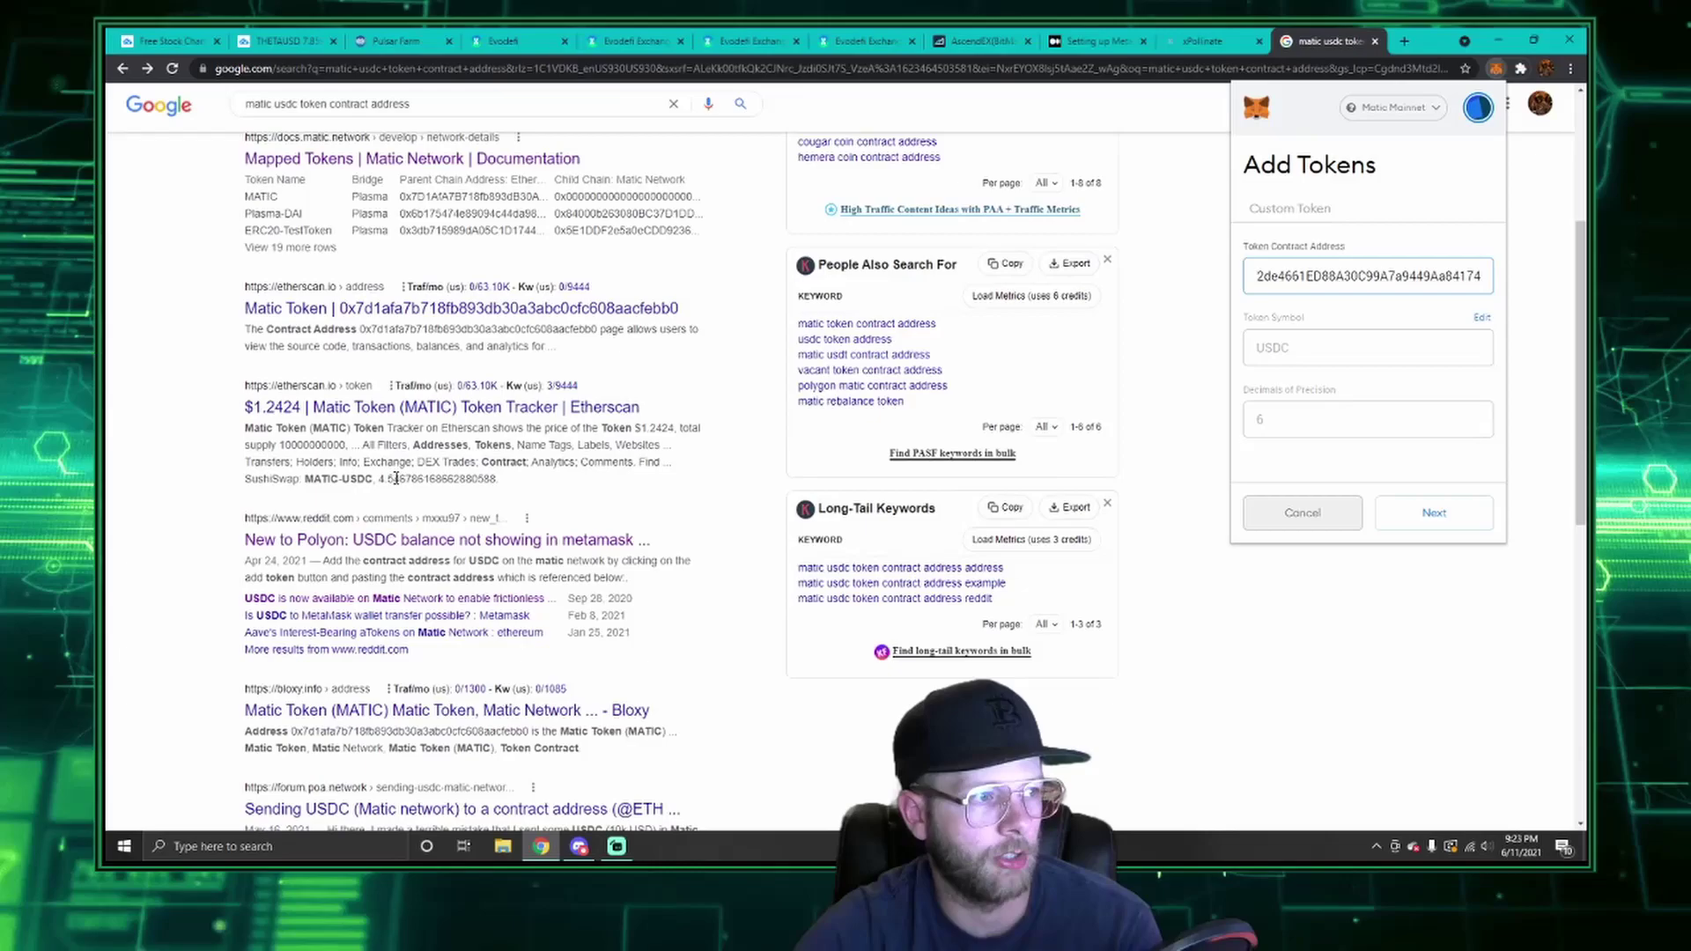
left_click(1449, 518)
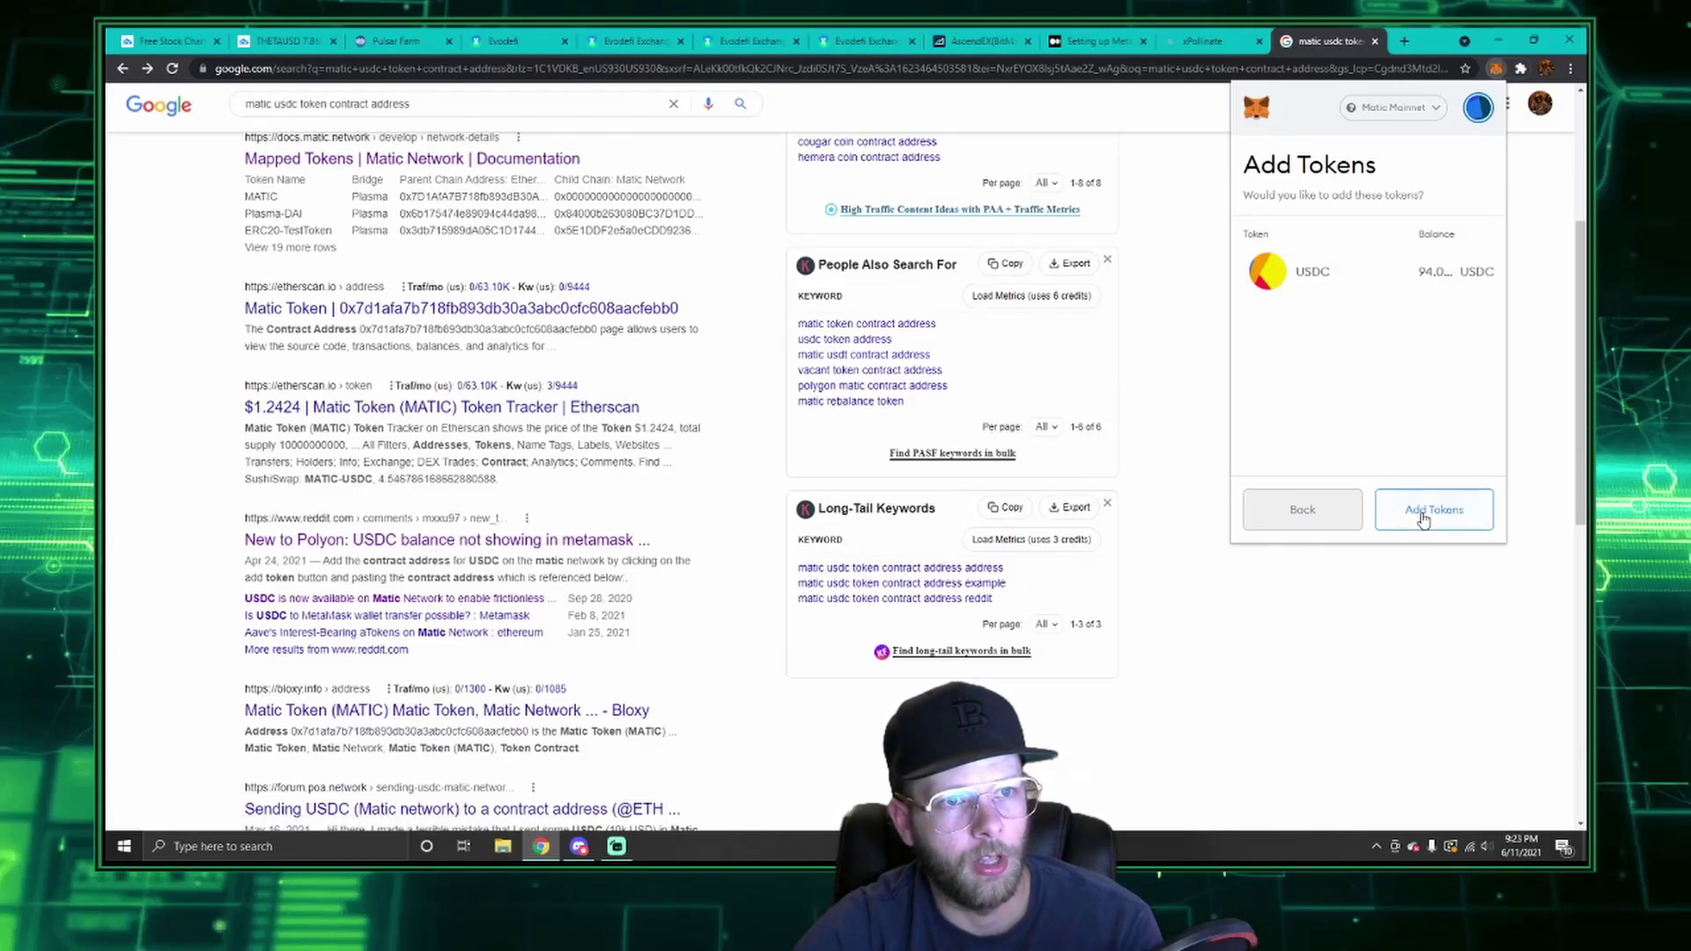
left_click(1422, 519)
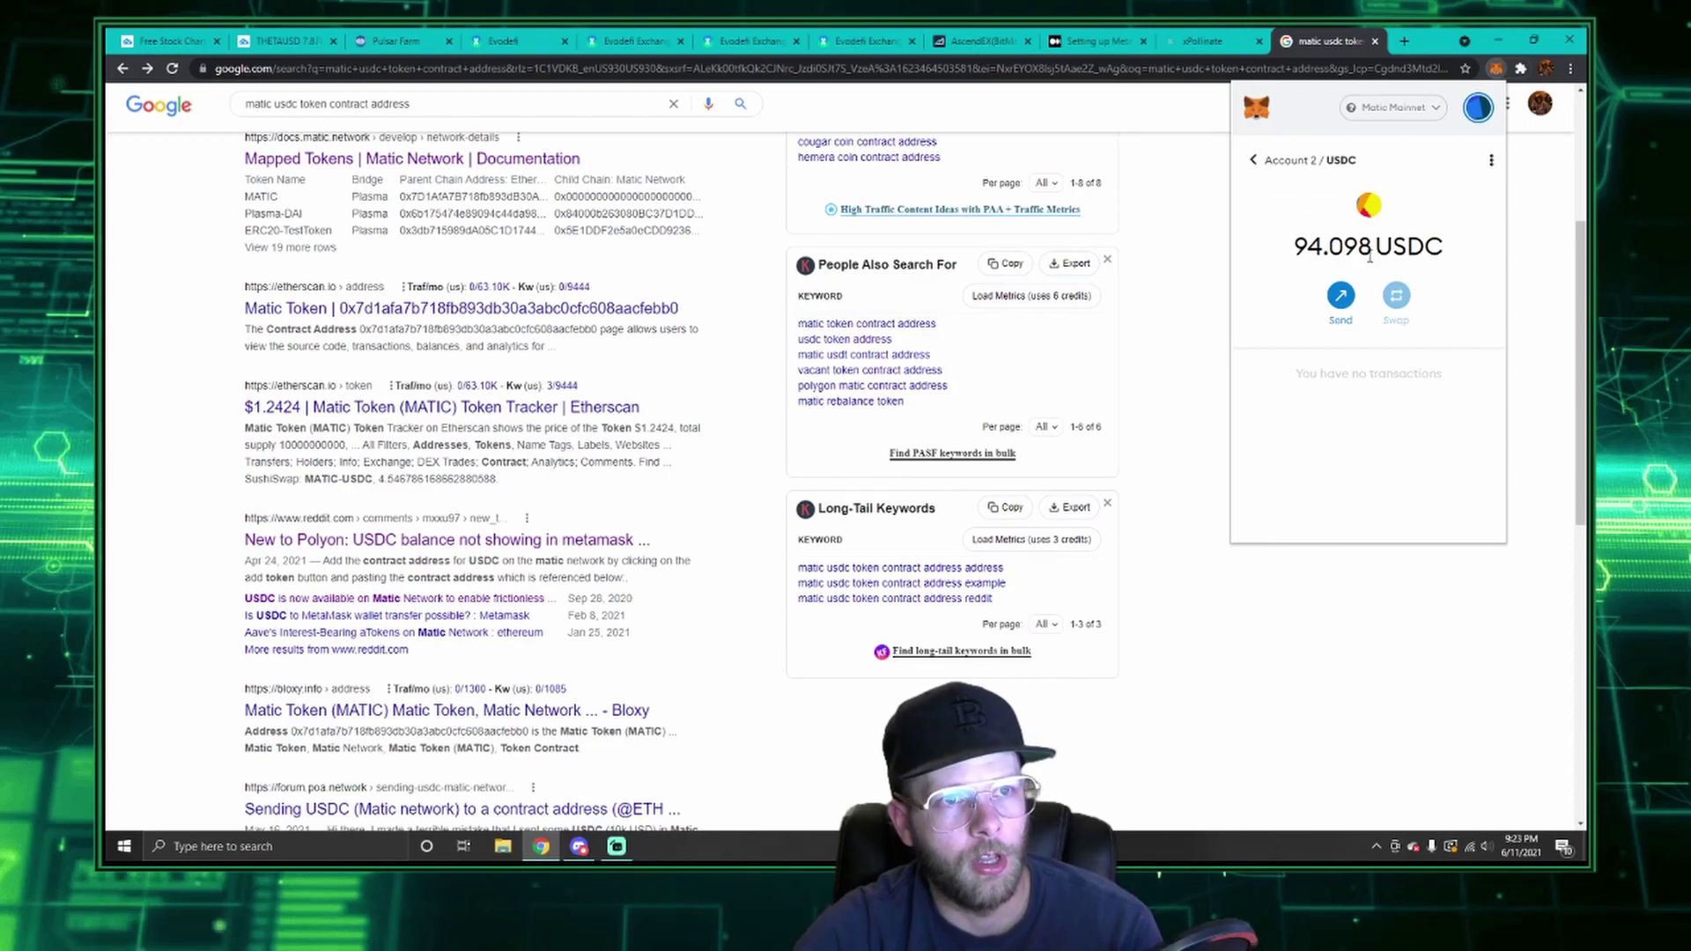
left_click(1292, 167)
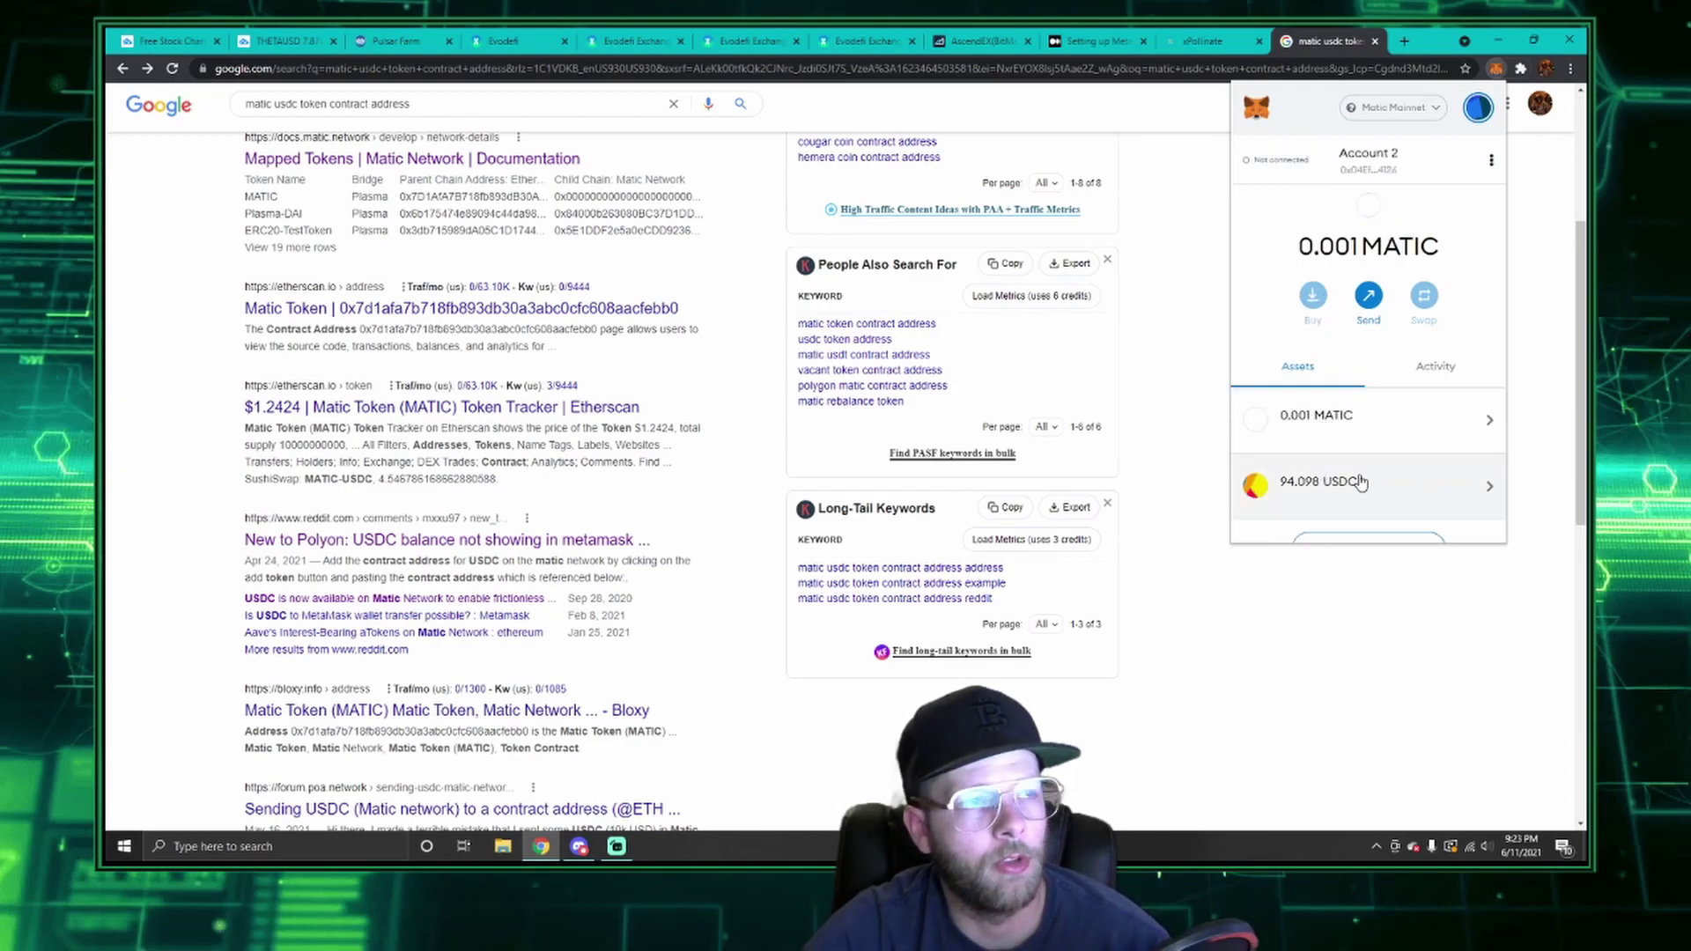
key("ctrl+4")
Step: Dismiss MetaMask's not-connected notice so Account 2 connects, showing 94.098427 USDC on Polygon
left_click(1518, 71)
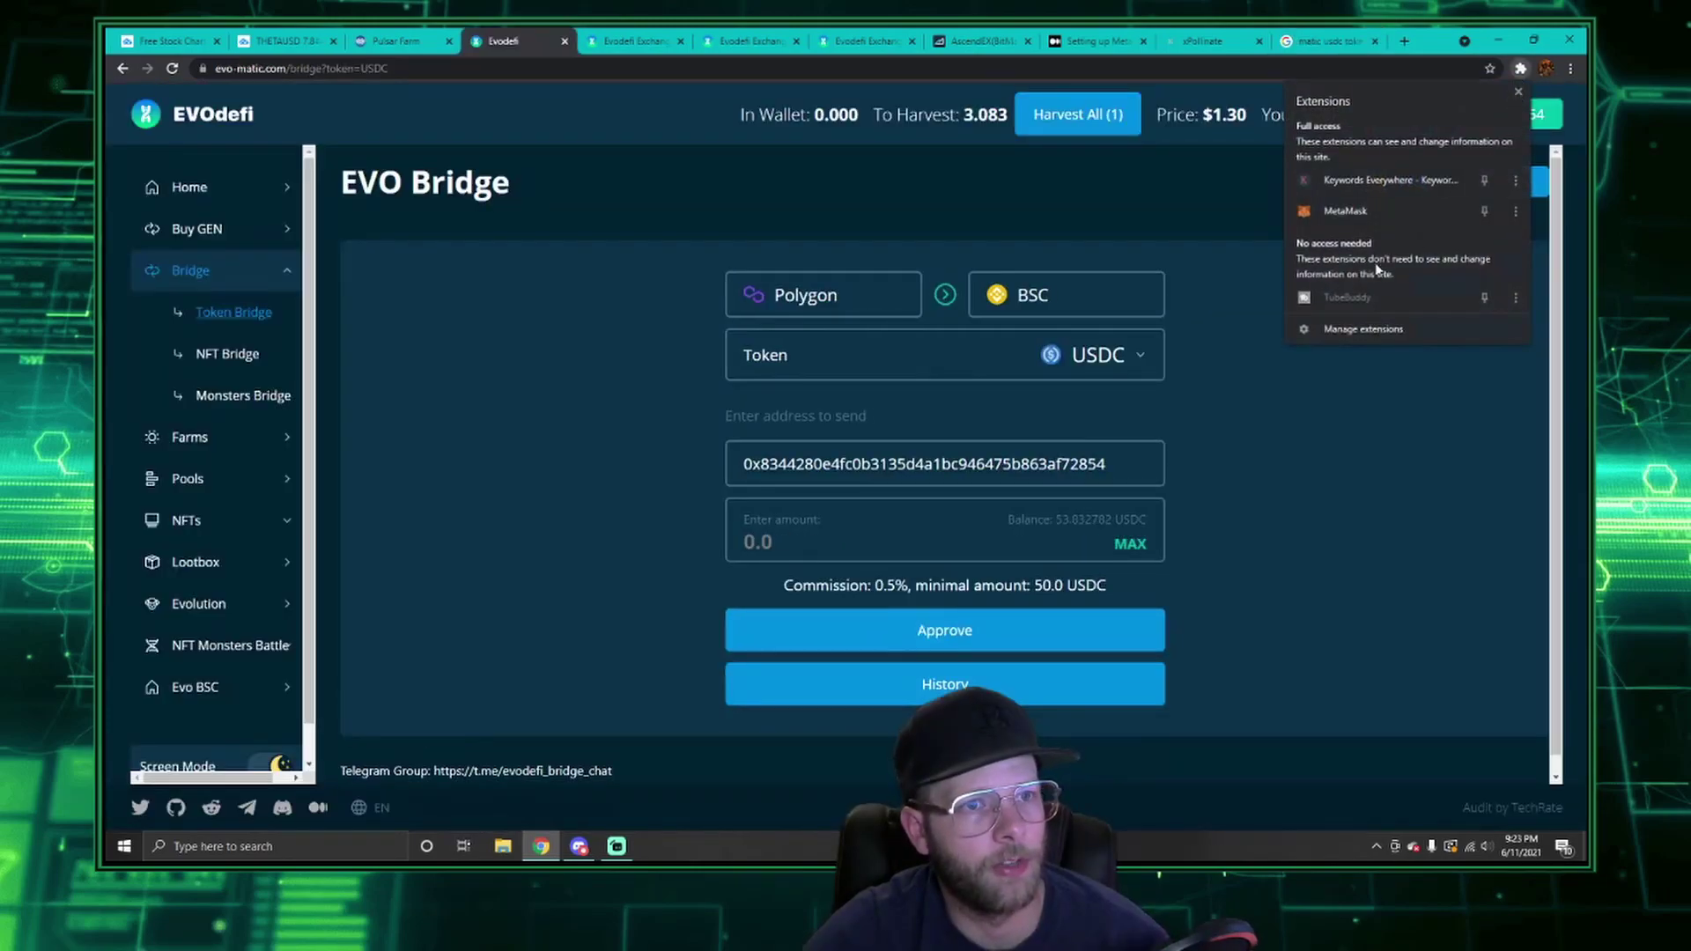
left_click(1372, 213)
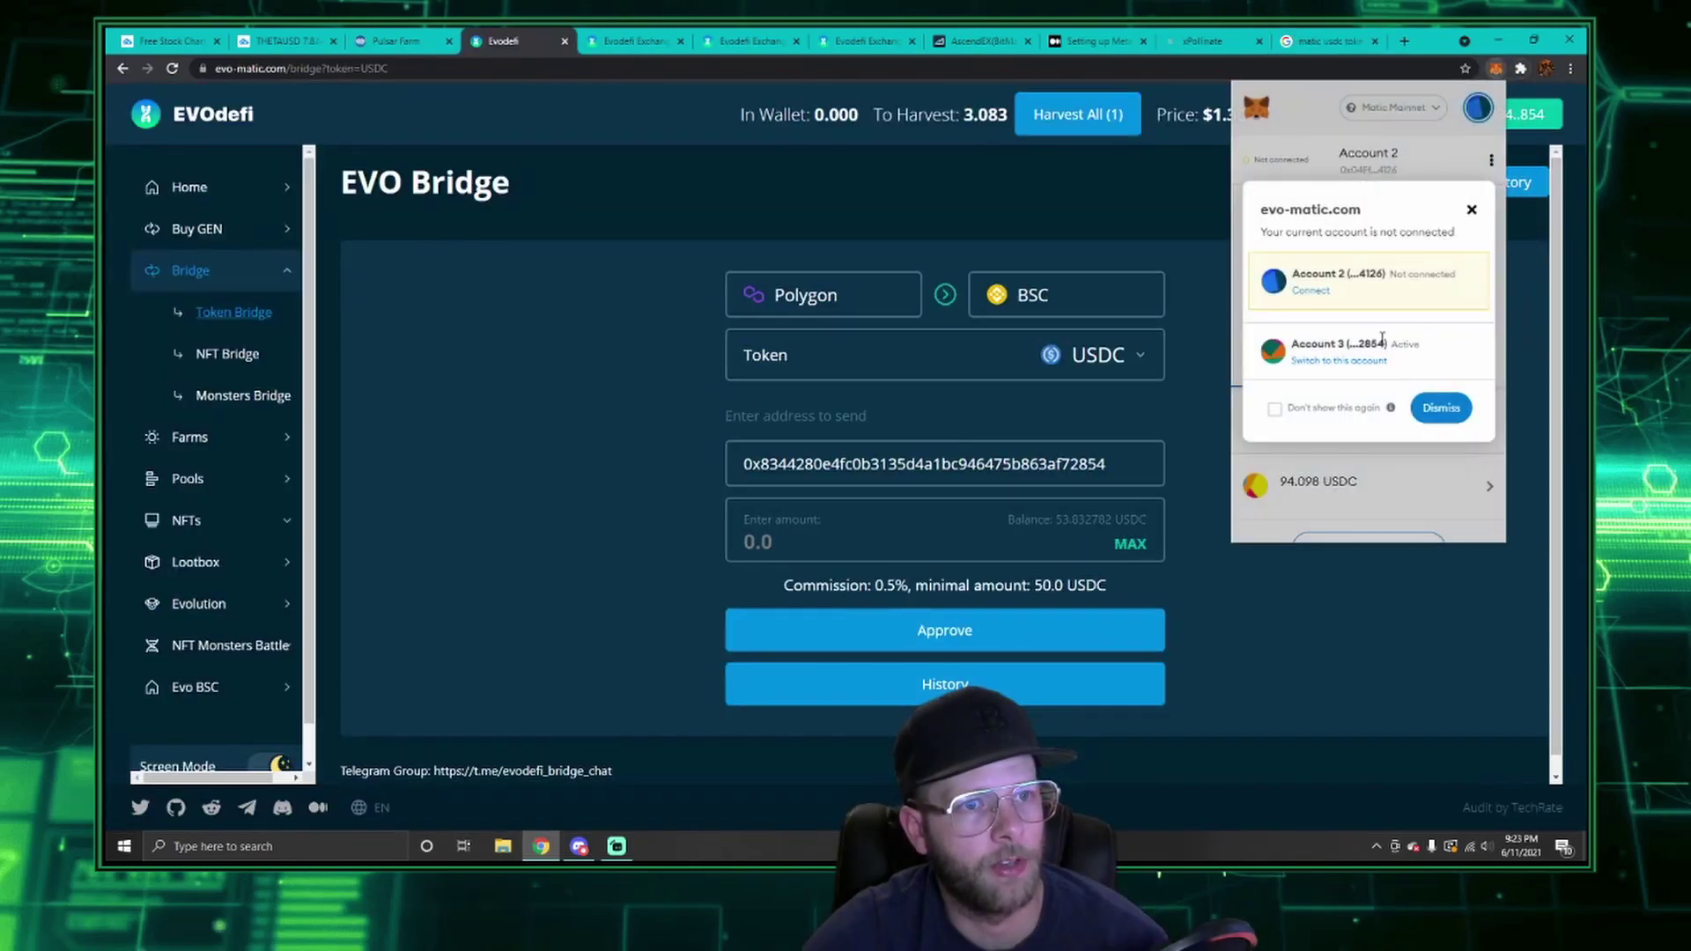
left_click(1440, 407)
scroll(1363, 509, "down", 1)
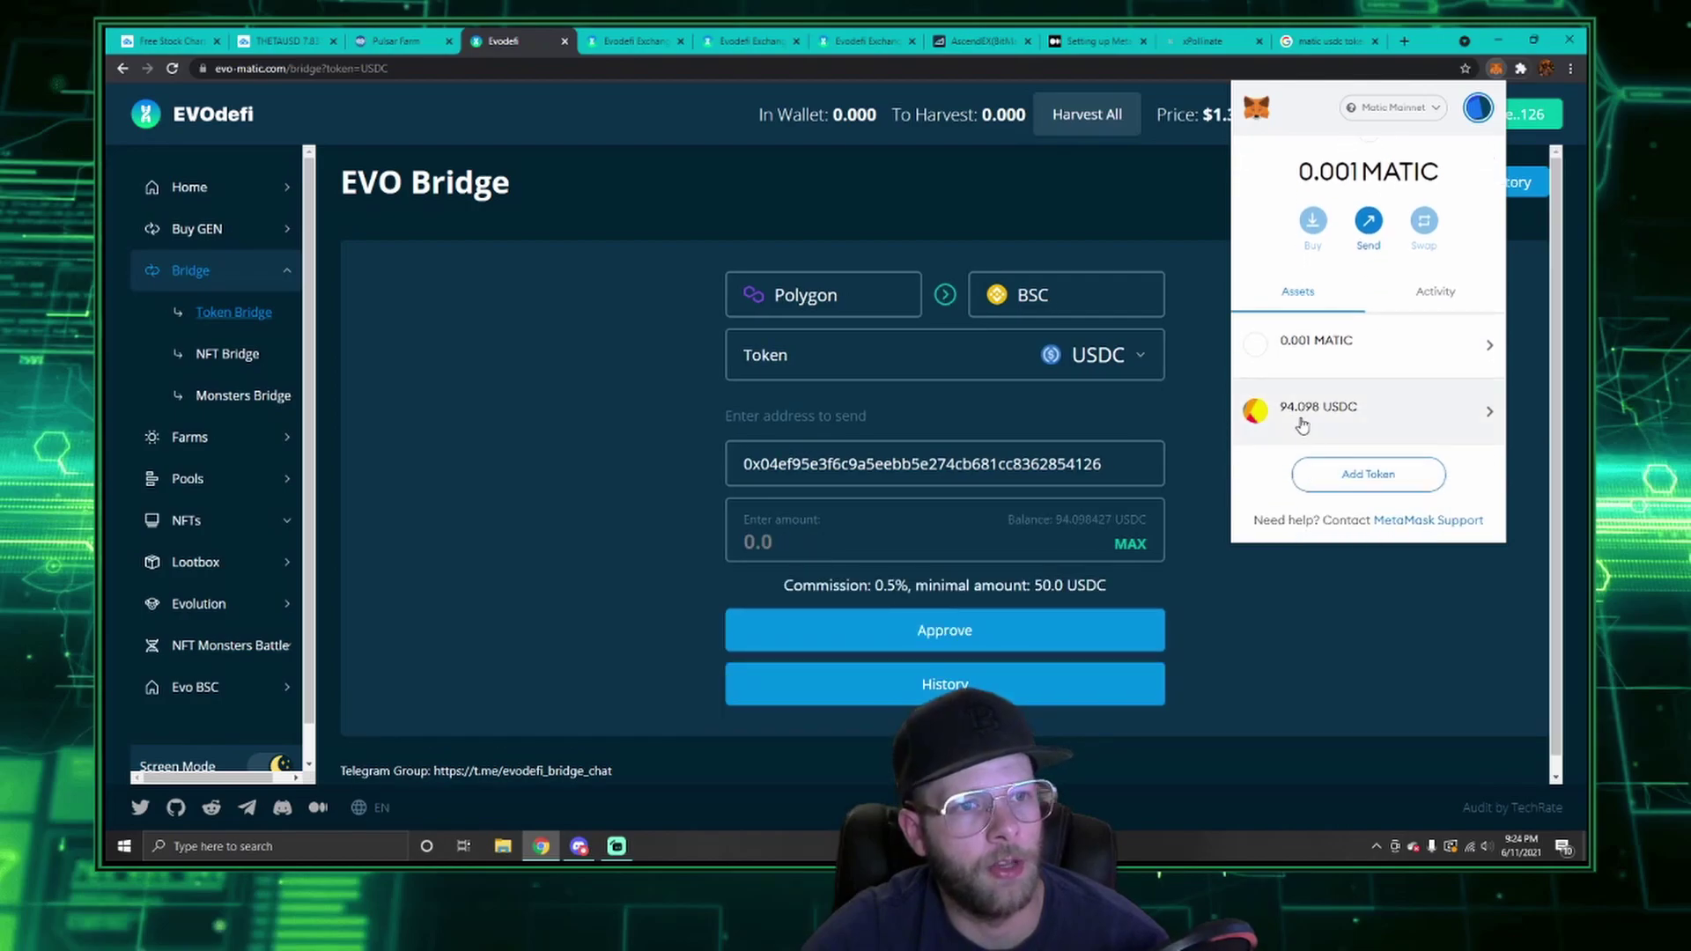